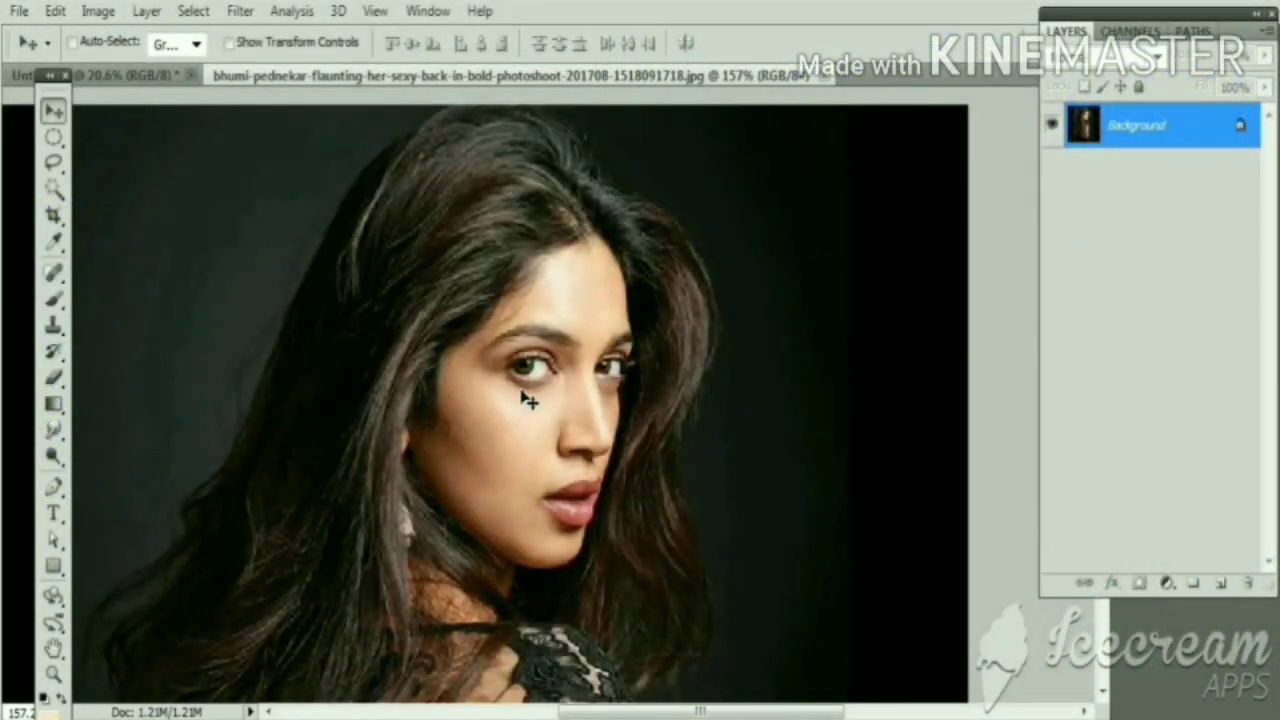
Step: Add a Levels adjustment with RGB inputs 17 / 1.18 / 241 and Red midtone 0.96
{"action": "left_click", "coordinate": [1170, 588]}
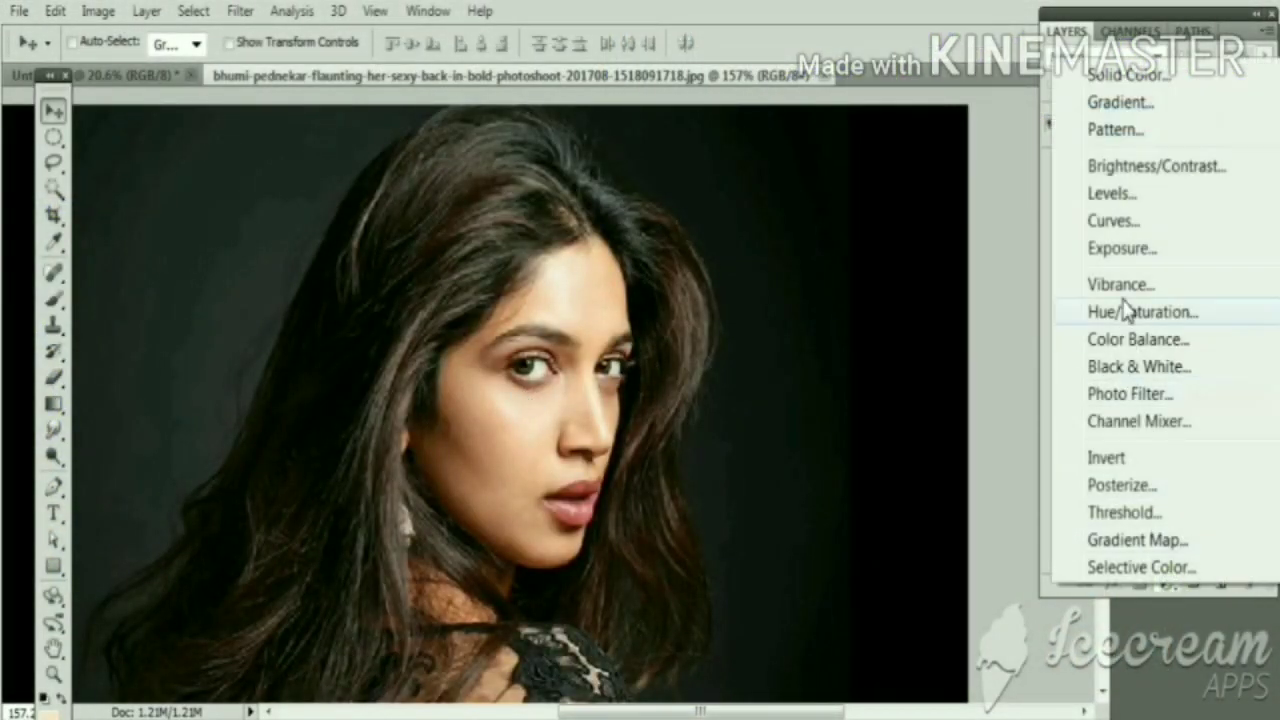
{"action": "left_click", "coordinate": [1120, 196]}
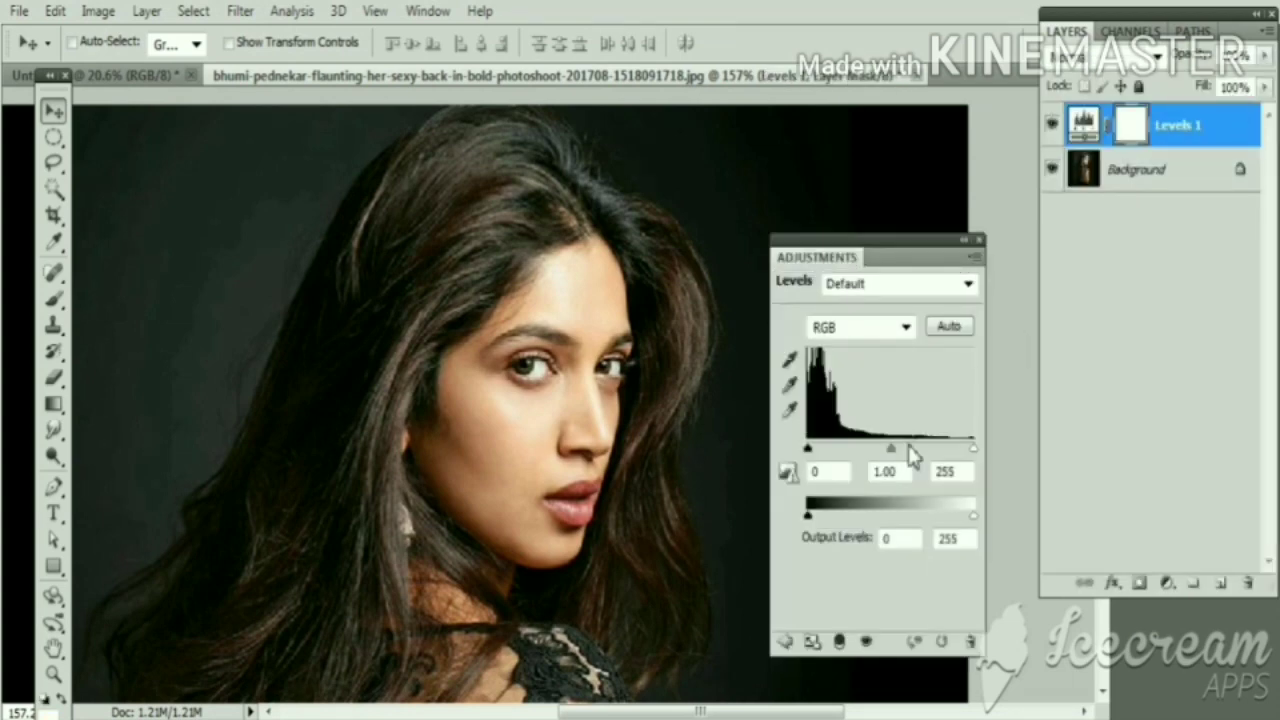
{"action": "left_click_drag", "start_coordinate": [891, 449], "coordinate": [818, 450]}
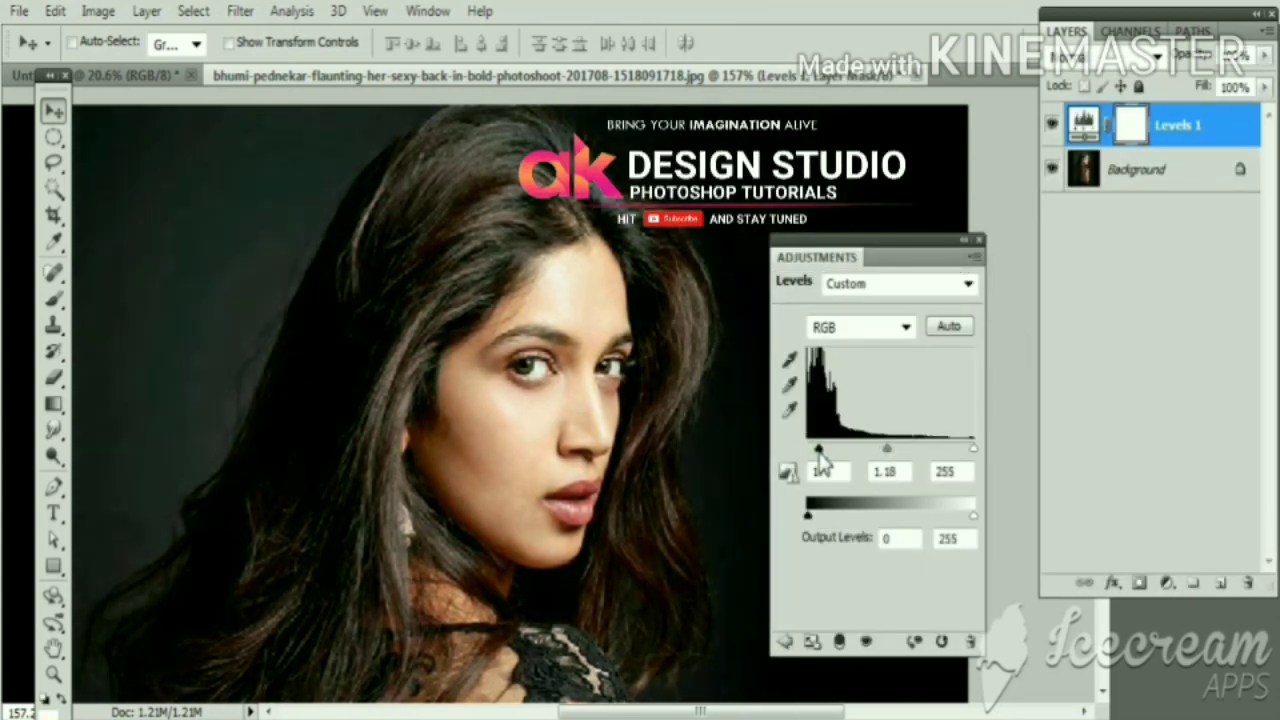
{"action": "left_click_drag", "start_coordinate": [973, 449], "coordinate": [969, 449]}
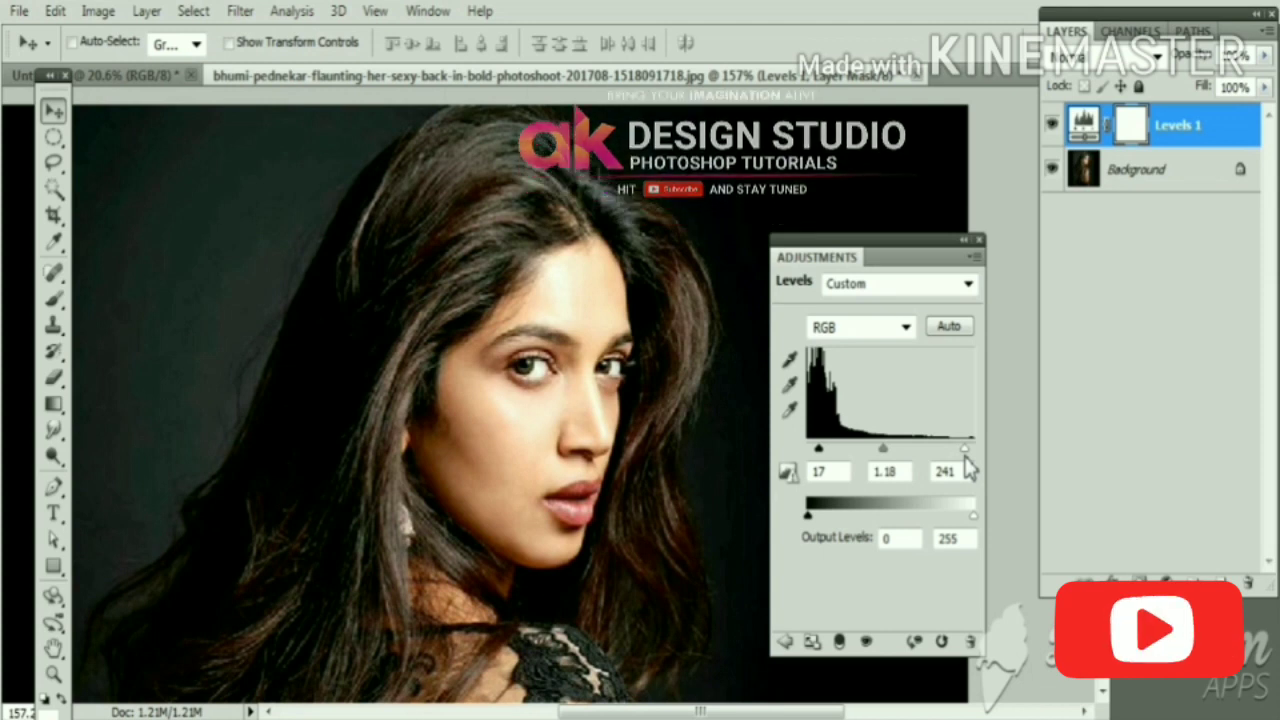
{"action": "left_click", "coordinate": [906, 327]}
{"action": "left_click", "coordinate": [840, 374]}
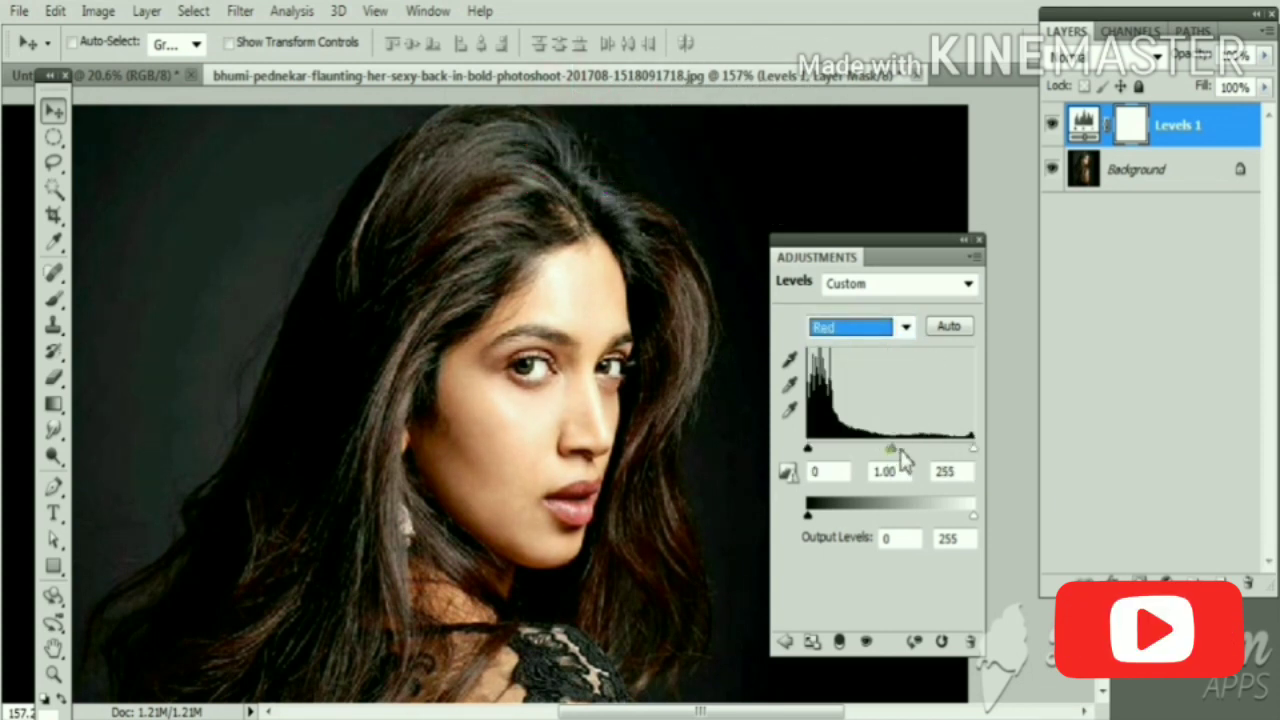
{"action": "left_click_drag", "start_coordinate": [891, 449], "coordinate": [897, 449]}
Step: Add a Color Balance adjustment with midtones set to +43, -6, -26
{"action": "left_click", "coordinate": [1165, 582]}
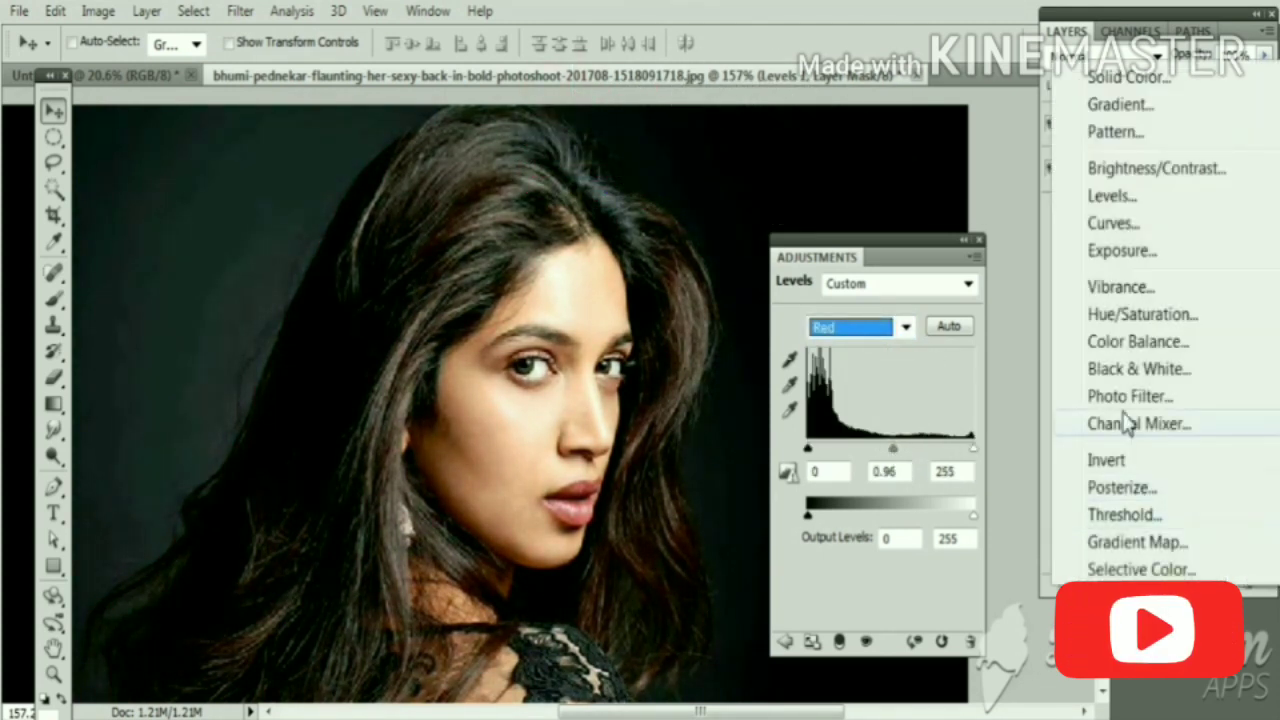
{"action": "left_click", "coordinate": [1110, 340]}
{"action": "left_click_drag", "start_coordinate": [862, 445], "coordinate": [884, 445]}
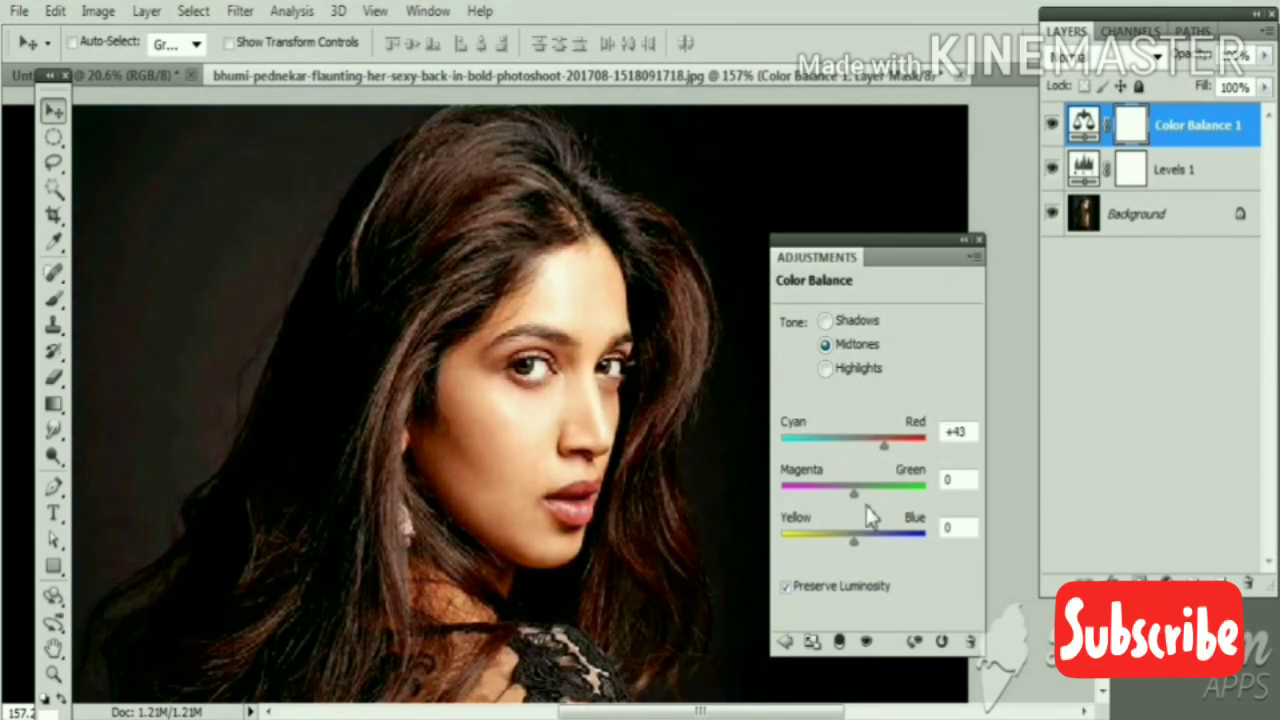
{"action": "left_click_drag", "start_coordinate": [848, 552], "coordinate": [836, 562]}
{"action": "mouse_move", "coordinate": [862, 512]}
{"action": "left_mouse_down"}
{"action": "mouse_move", "coordinate": [838, 517]}
{"action": "mouse_move", "coordinate": [853, 505]}
{"action": "left_mouse_up"}
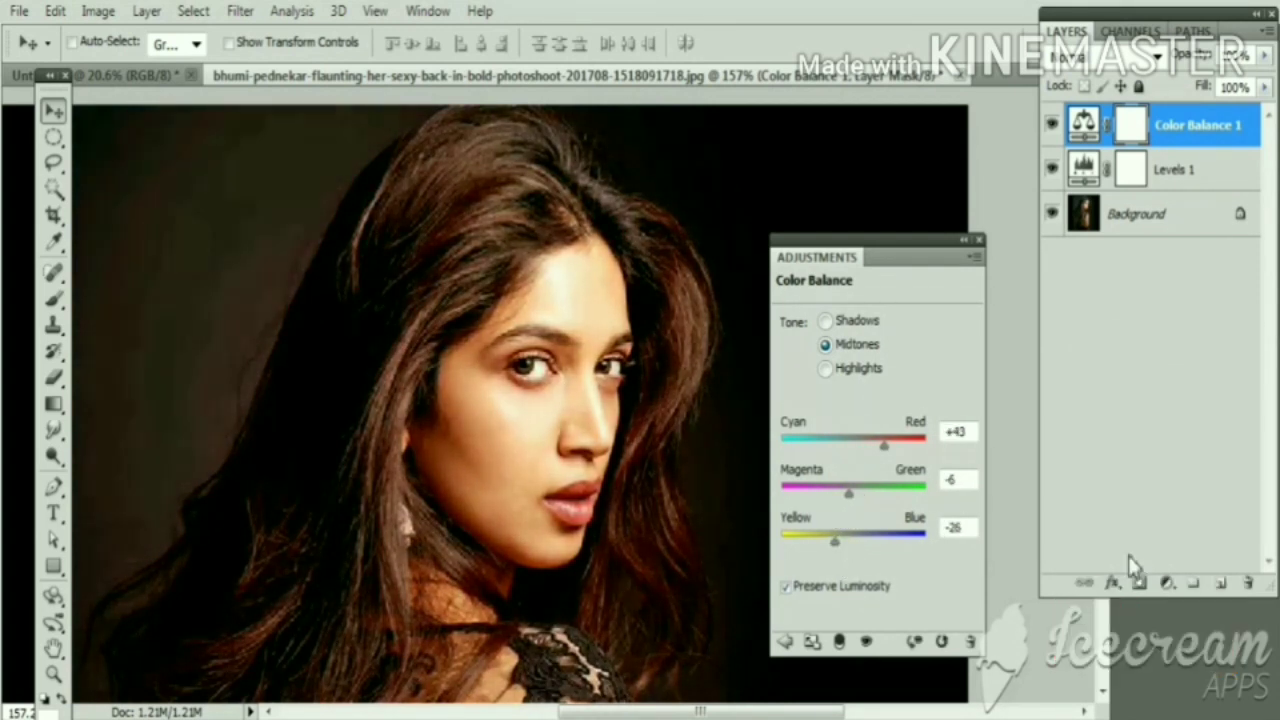
Step: Add a Brightness/Contrast adjustment with brightness 10
{"action": "left_click", "coordinate": [1168, 585]}
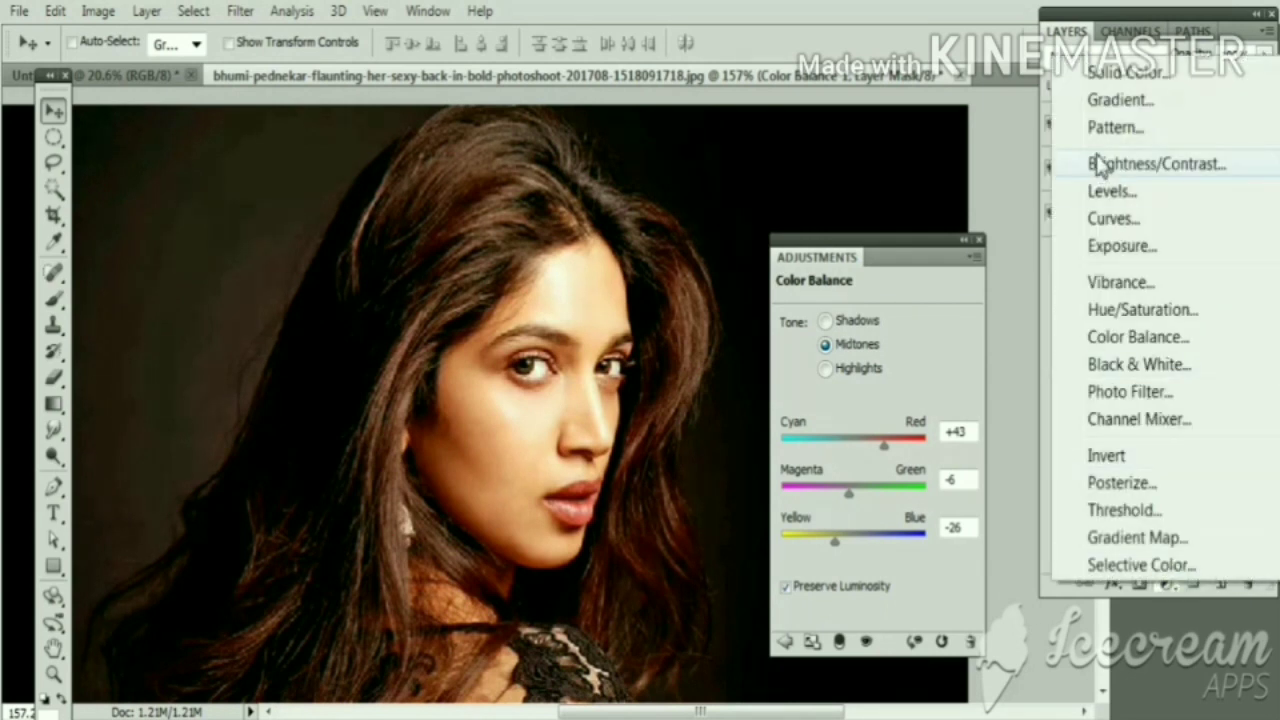
{"action": "left_click", "coordinate": [1143, 162]}
{"action": "left_click_drag", "start_coordinate": [881, 349], "coordinate": [885, 349]}
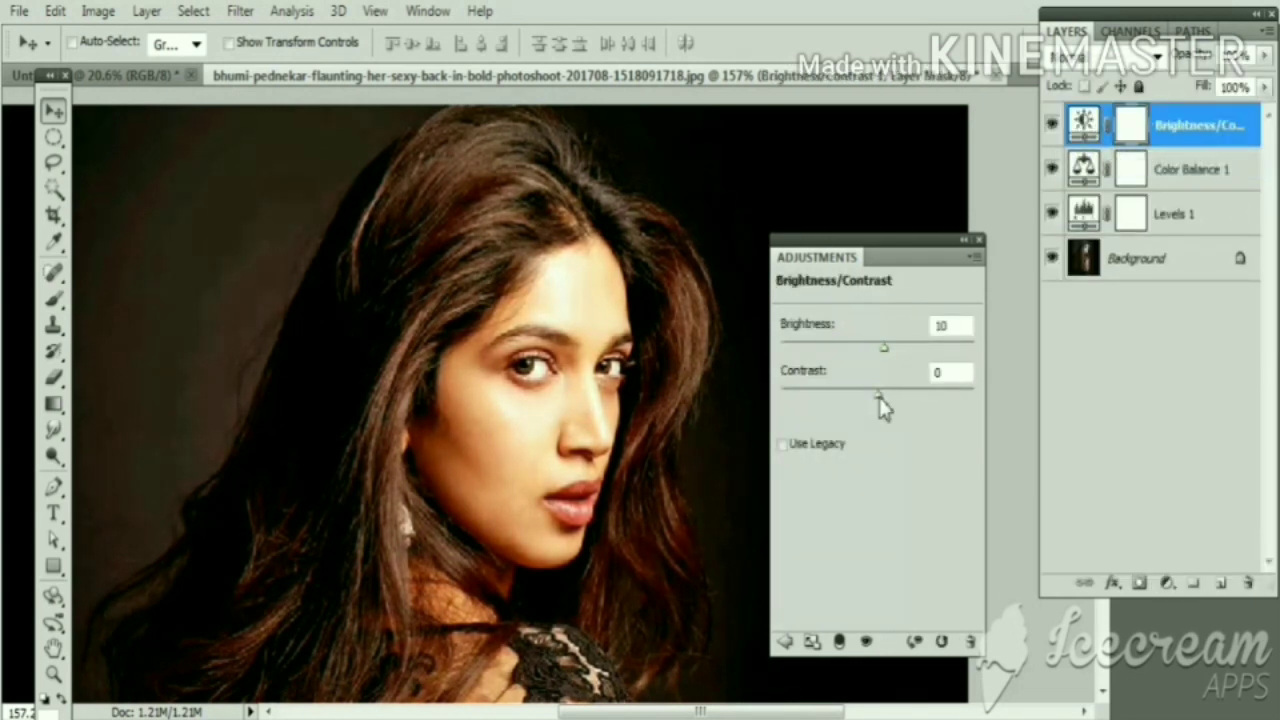
Step: Duplicate the Background layer and merge the copy with all adjustment layers
{"action": "left_click", "coordinate": [1127, 262]}
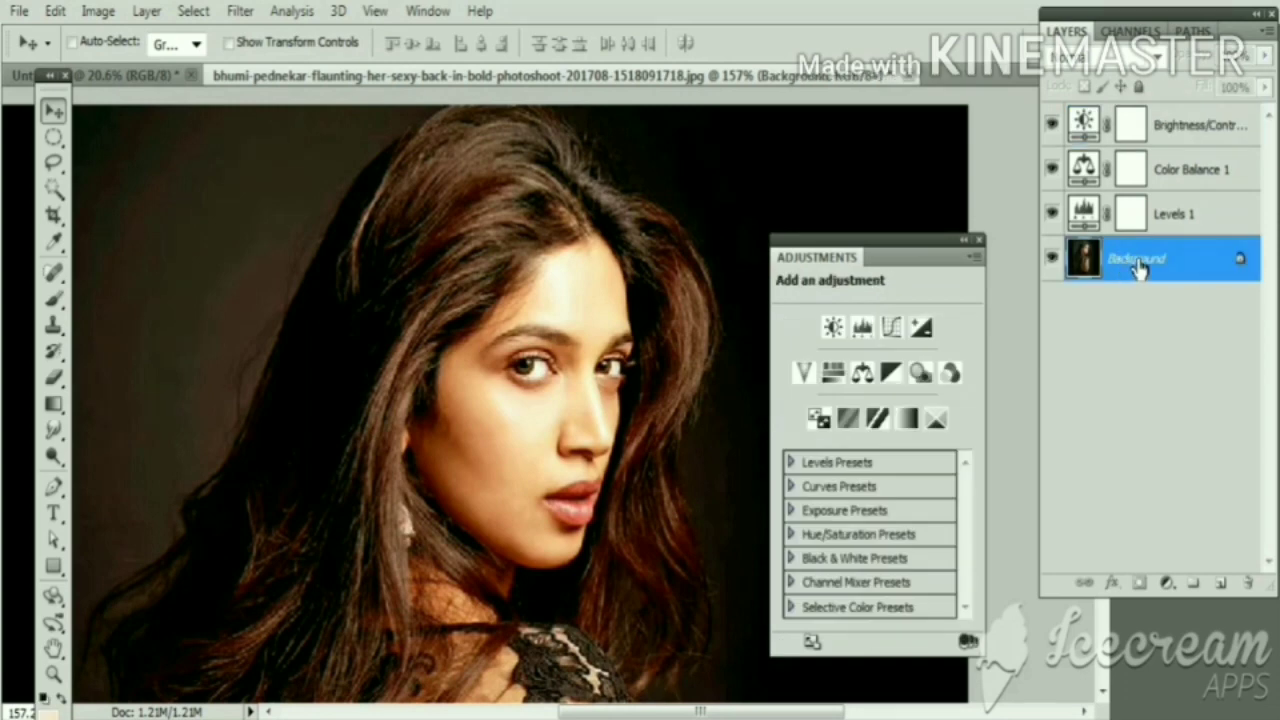
{"action": "key", "text": "ctrl+j"}
{"action": "left_click", "coordinate": [1174, 128], "text": "shift"}
{"action": "key", "text": "ctrl+e"}
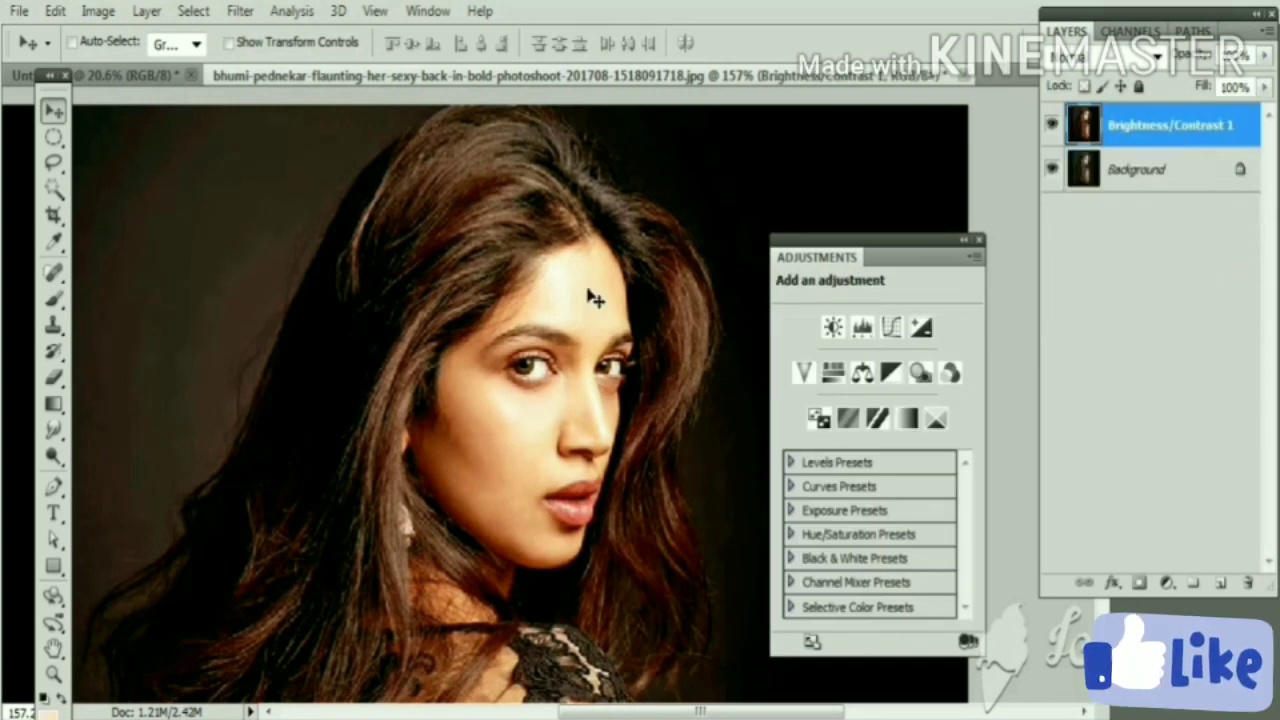
{"action": "scroll", "coordinate": [534, 309], "scroll_direction": "down", "scroll_amount": 2}
{"action": "scroll", "coordinate": [530, 320], "scroll_direction": "up", "scroll_amount": 1}
{"action": "scroll", "coordinate": [530, 320], "scroll_direction": "up", "scroll_amount": 2}
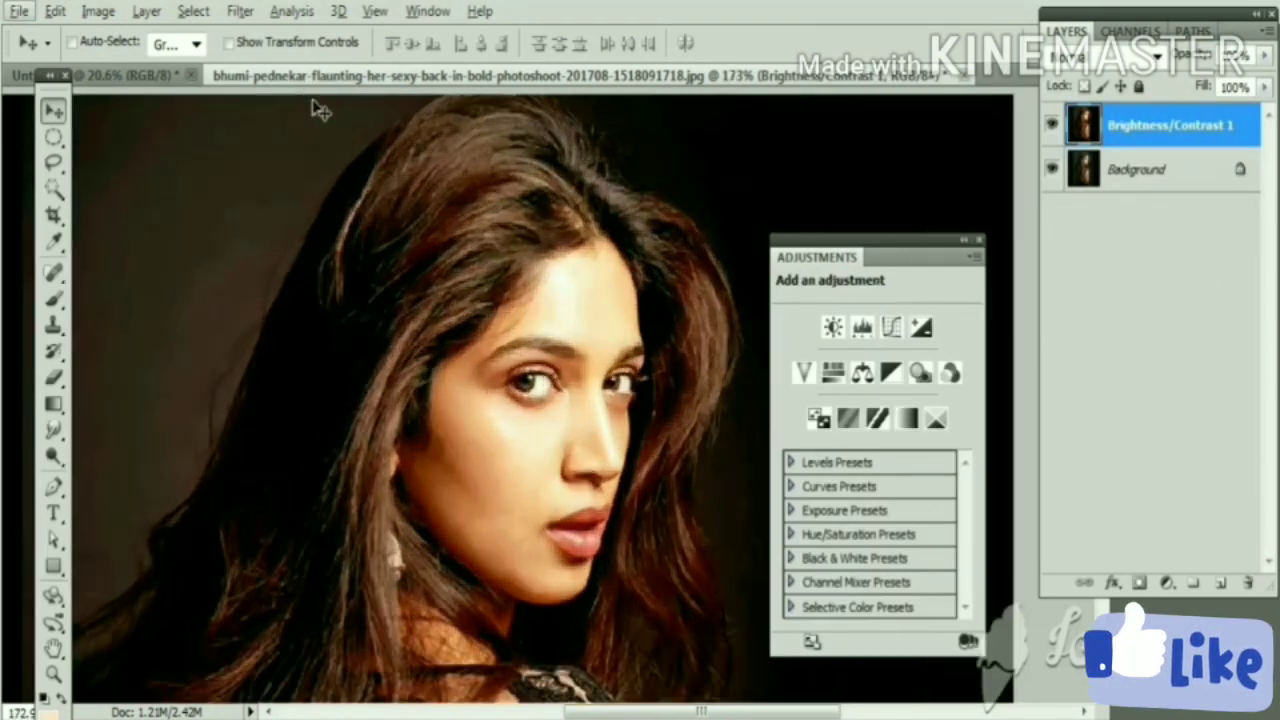
Step: Apply the Filter Gallery's Dry Brush effect with Brush Size 3 and Texture 2
{"action": "left_click", "coordinate": [240, 11]}
{"action": "mouse_move", "coordinate": [267, 244]}
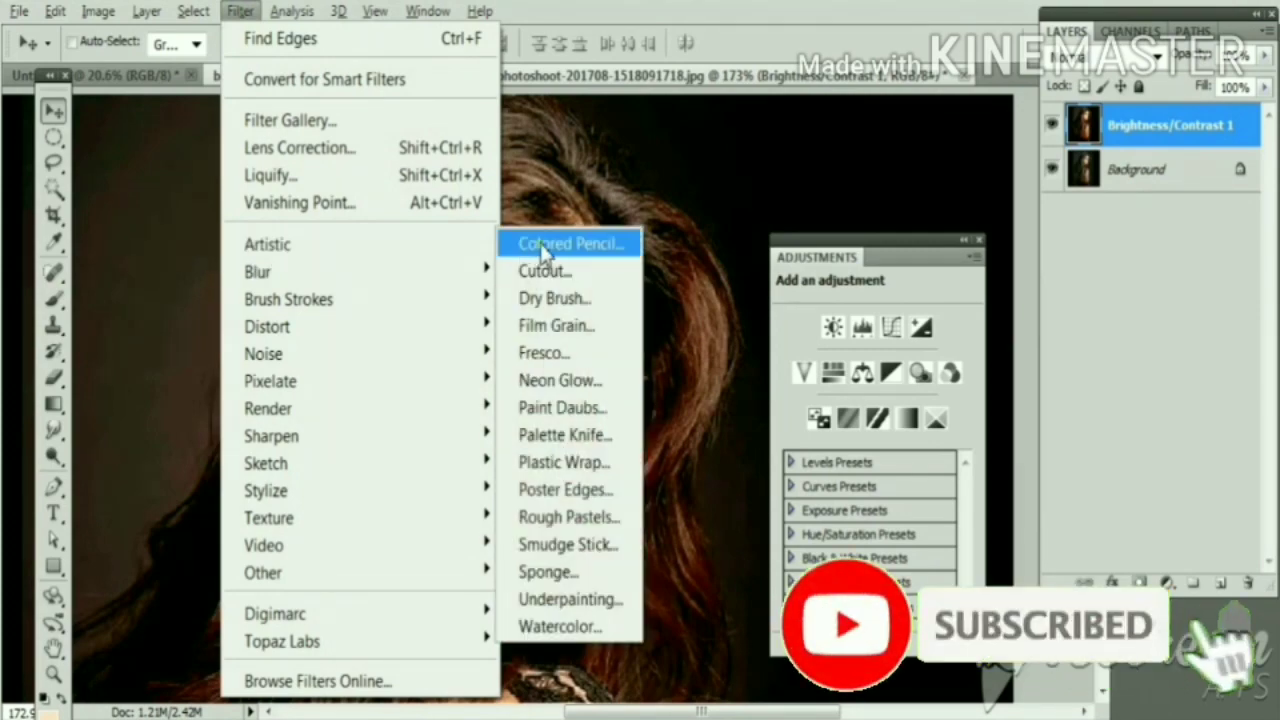
{"action": "left_click", "coordinate": [540, 244]}
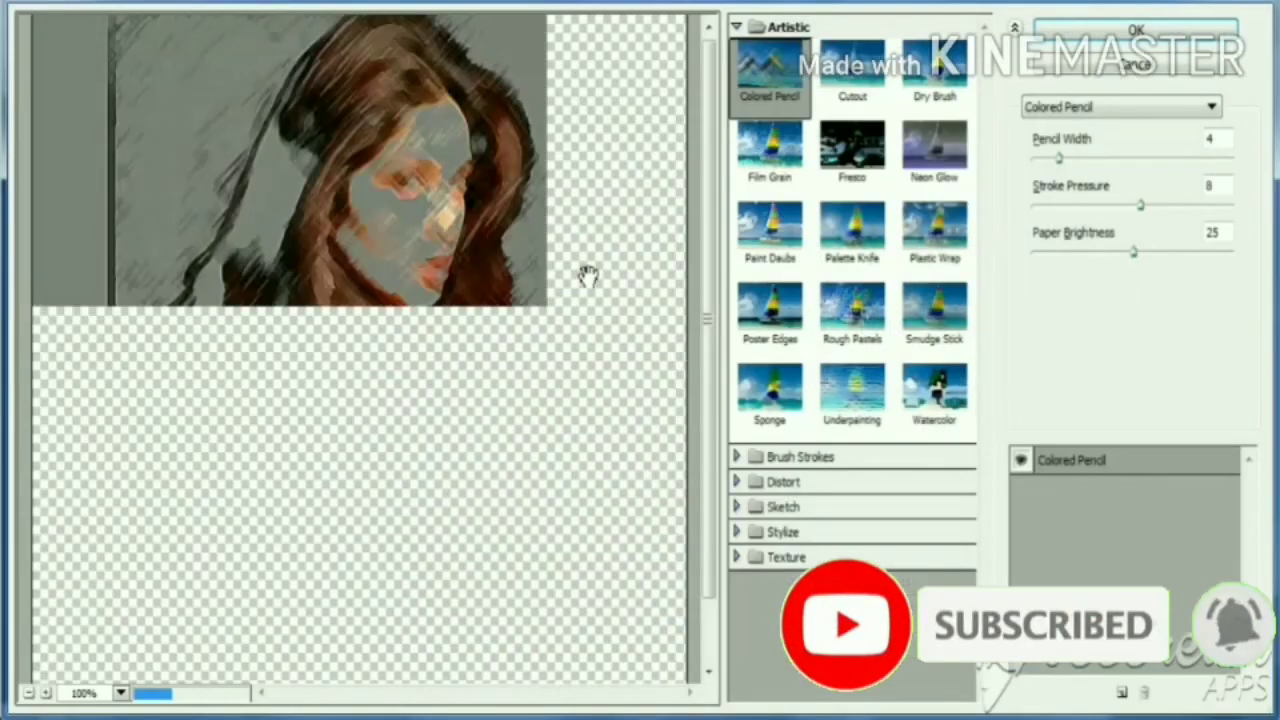
{"action": "left_click", "coordinate": [934, 70]}
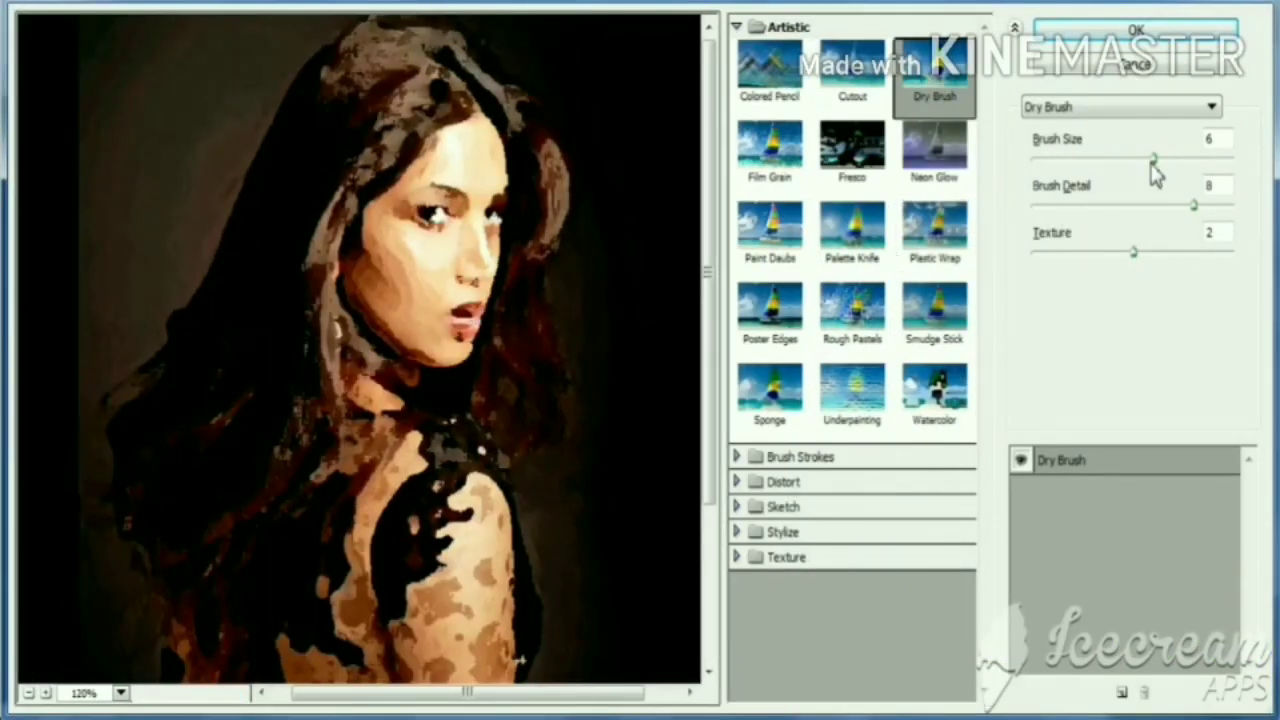
{"action": "left_click_drag", "start_coordinate": [1152, 162], "coordinate": [1118, 160]}
{"action": "left_click_drag", "start_coordinate": [1196, 208], "coordinate": [1175, 222]}
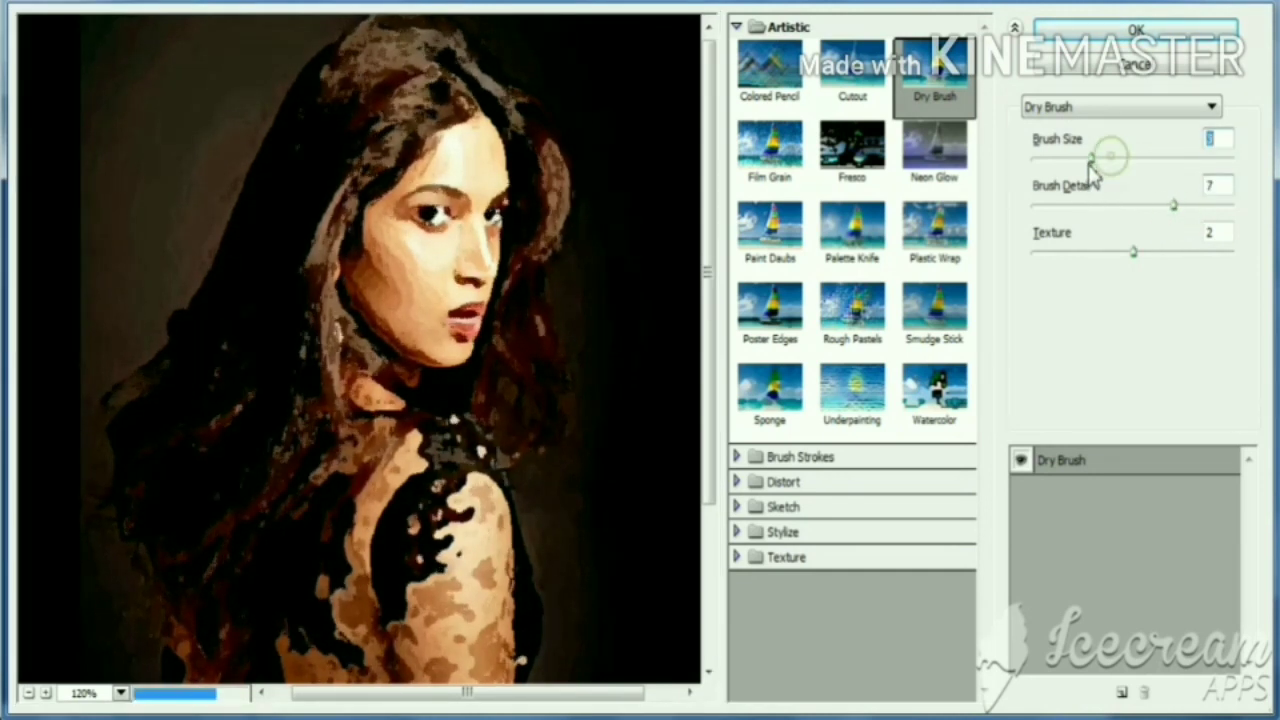
{"action": "mouse_move", "coordinate": [1110, 160]}
{"action": "left_mouse_down"}
{"action": "mouse_move", "coordinate": [1080, 168]}
{"action": "mouse_move", "coordinate": [1103, 182]}
{"action": "left_mouse_up"}
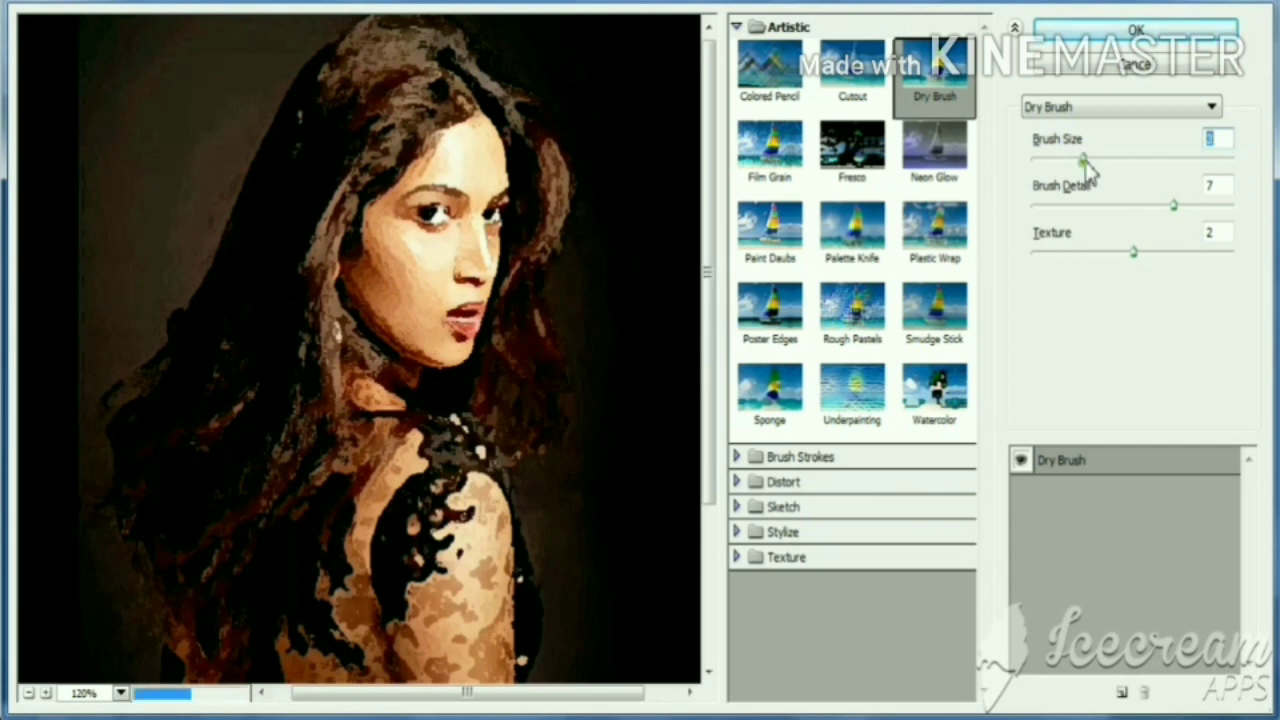
{"action": "mouse_move", "coordinate": [1177, 208]}
{"action": "left_mouse_down"}
{"action": "mouse_move", "coordinate": [1075, 208]}
{"action": "mouse_move", "coordinate": [1211, 208]}
{"action": "left_mouse_up"}
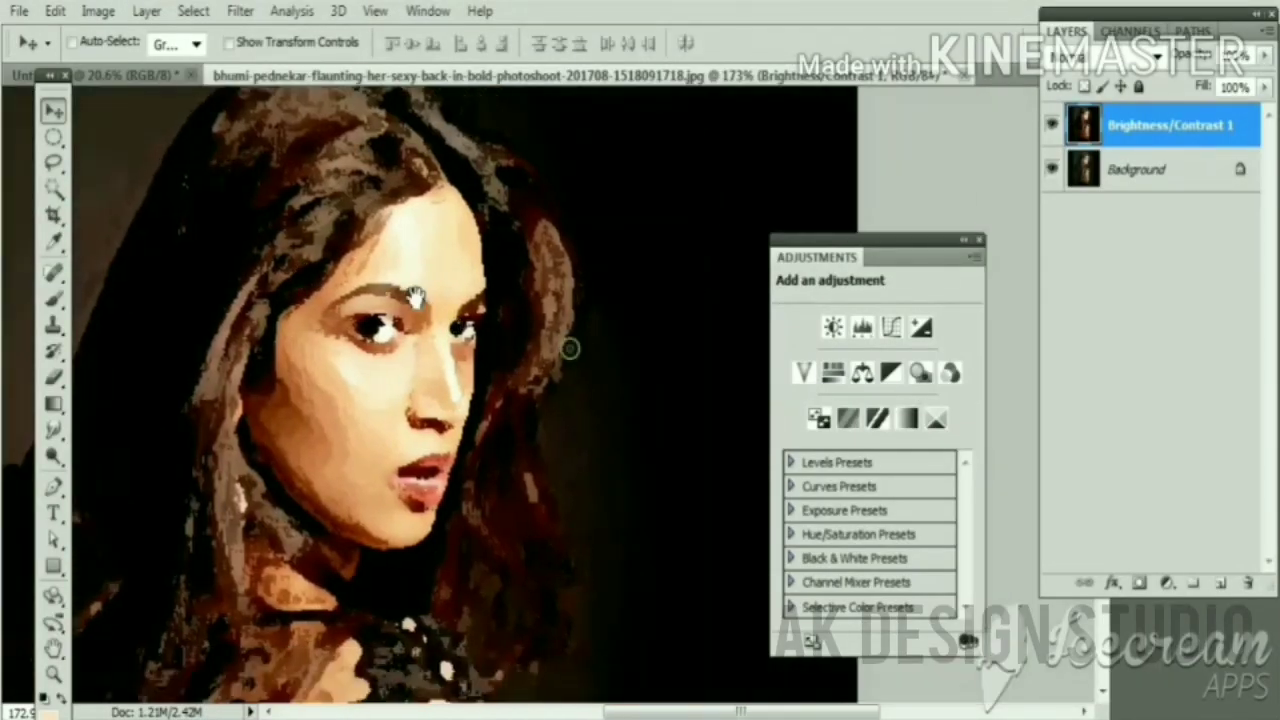
Step: Open the Smart Blur filter and zoom its preview in on detail
{"action": "scroll", "coordinate": [457, 271], "scroll_direction": "down", "scroll_amount": 2}
{"action": "scroll", "coordinate": [457, 271], "scroll_direction": "down", "scroll_amount": 3}
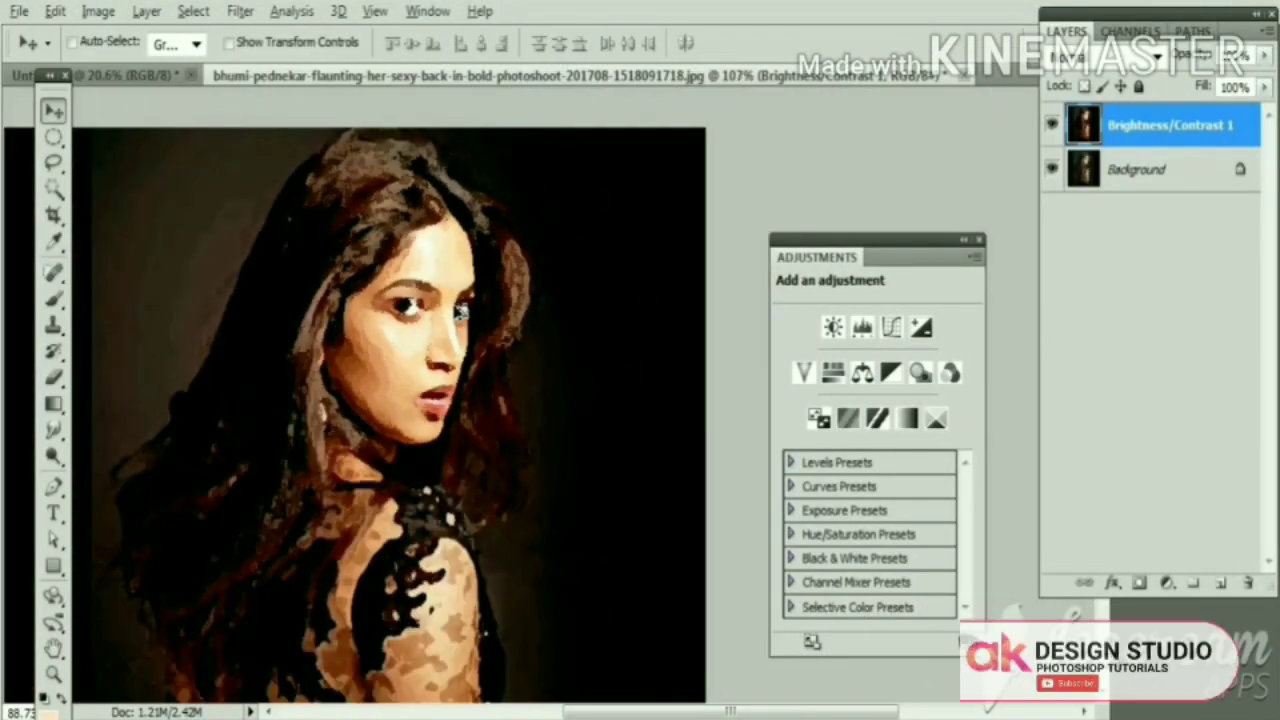
{"action": "scroll", "coordinate": [425, 405], "scroll_direction": "up", "scroll_amount": 3}
{"action": "left_click", "coordinate": [240, 11]}
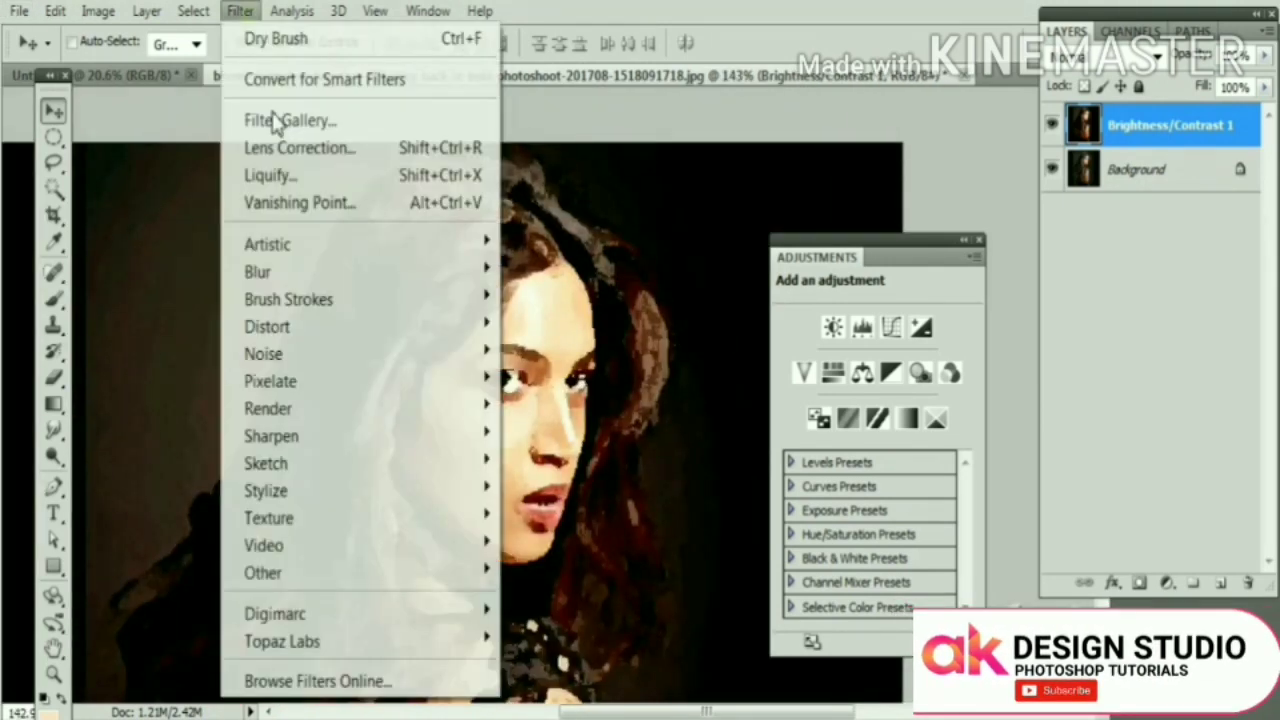
{"action": "mouse_move", "coordinate": [258, 272]}
{"action": "left_click", "coordinate": [565, 515]}
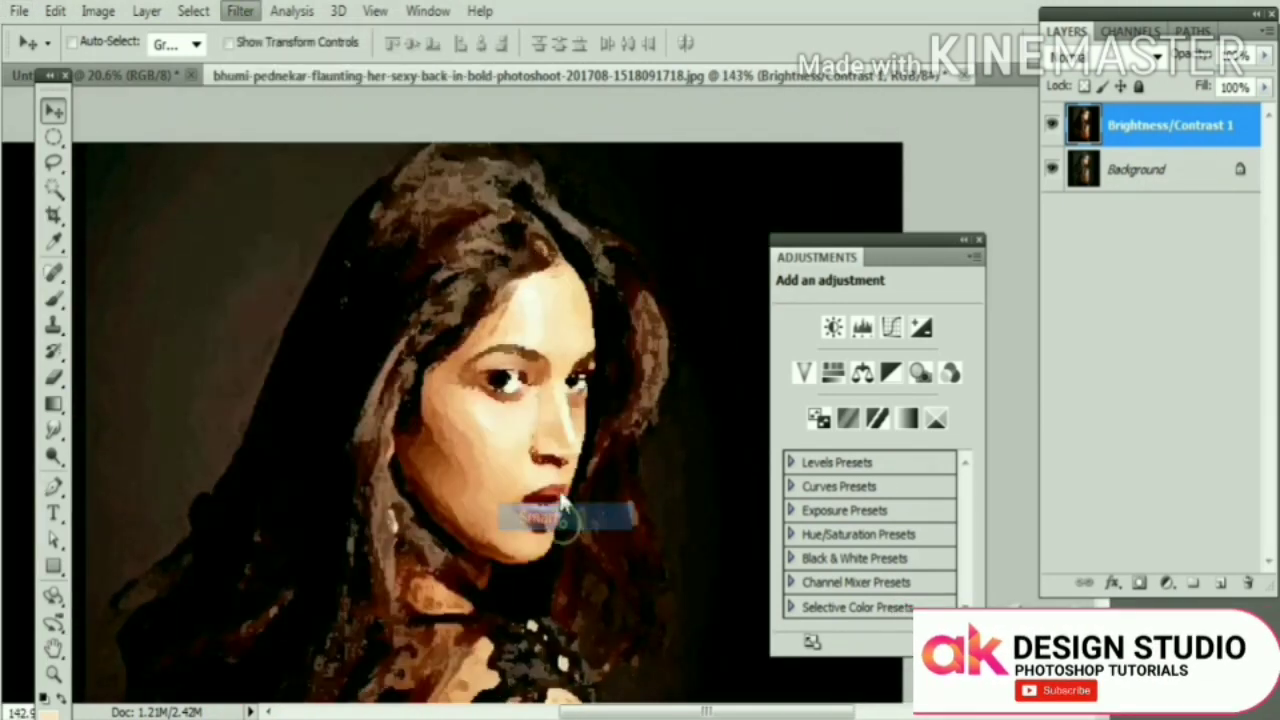
{"action": "key", "text": "ctrl+plus"}
{"action": "key", "text": "ctrl+plus"}
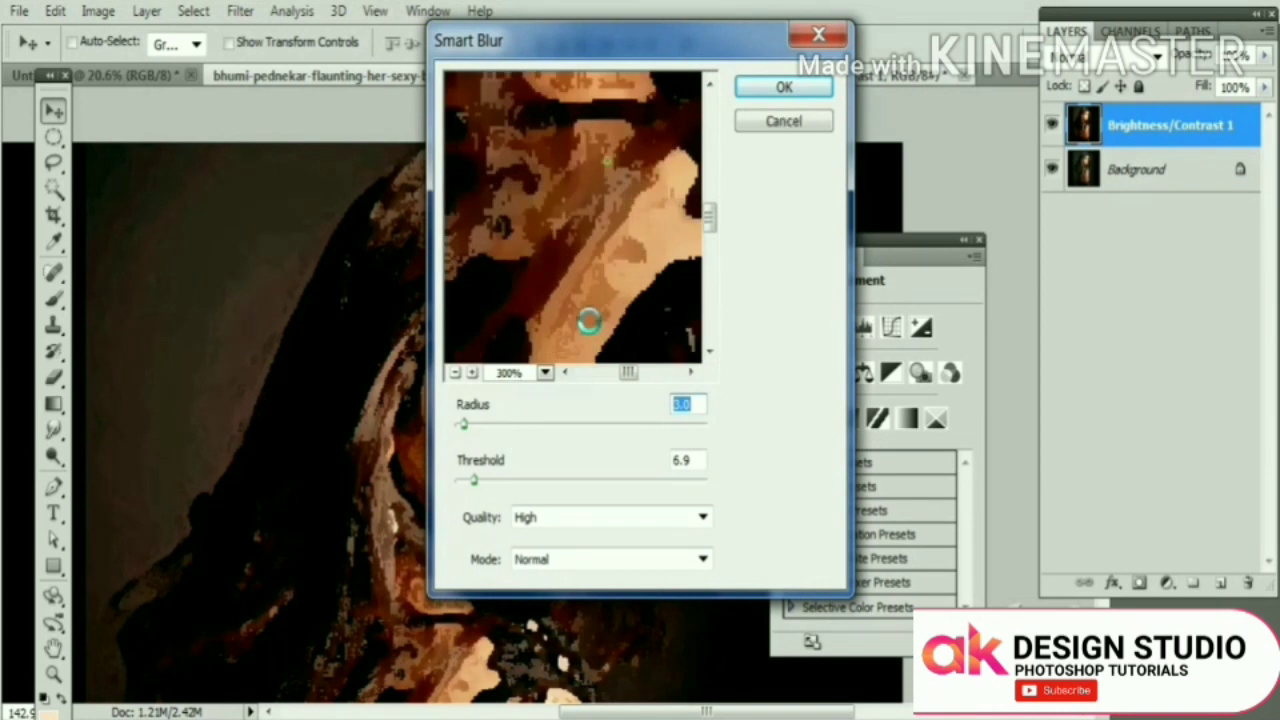
{"action": "key", "text": "ctrl+minus"}
{"action": "key", "text": "ctrl+minus"}
{"action": "key", "text": "ctrl+minus"}
{"action": "key", "text": "ctrl+minus"}
{"action": "key", "text": "ctrl+minus"}
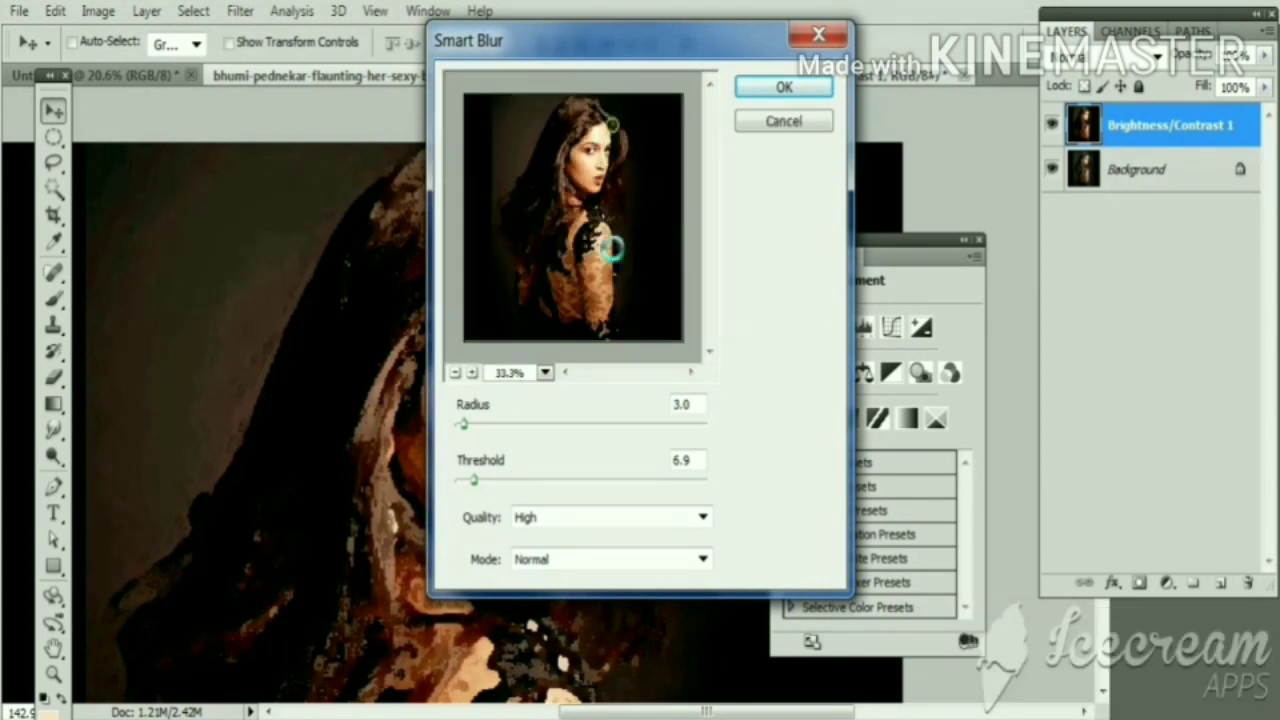
{"action": "left_click", "coordinate": [607, 160], "text": "ctrl"}
{"action": "left_click", "coordinate": [604, 162], "text": "ctrl"}
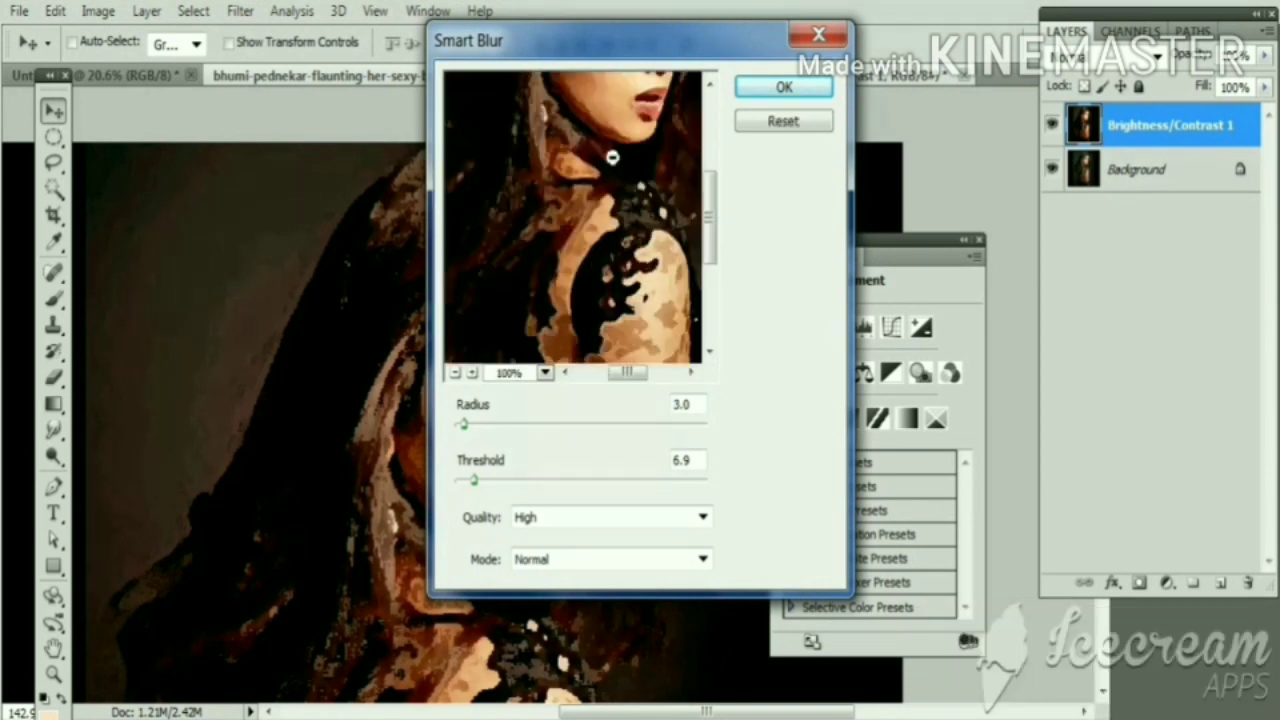
{"action": "left_click", "coordinate": [601, 159], "text": "ctrl"}
Step: Apply Smart Blur at threshold 51.1, High quality, Normal mode, then fit the image on screen
{"action": "key", "text": "alt+space"}
{"action": "key", "text": "Escape"}
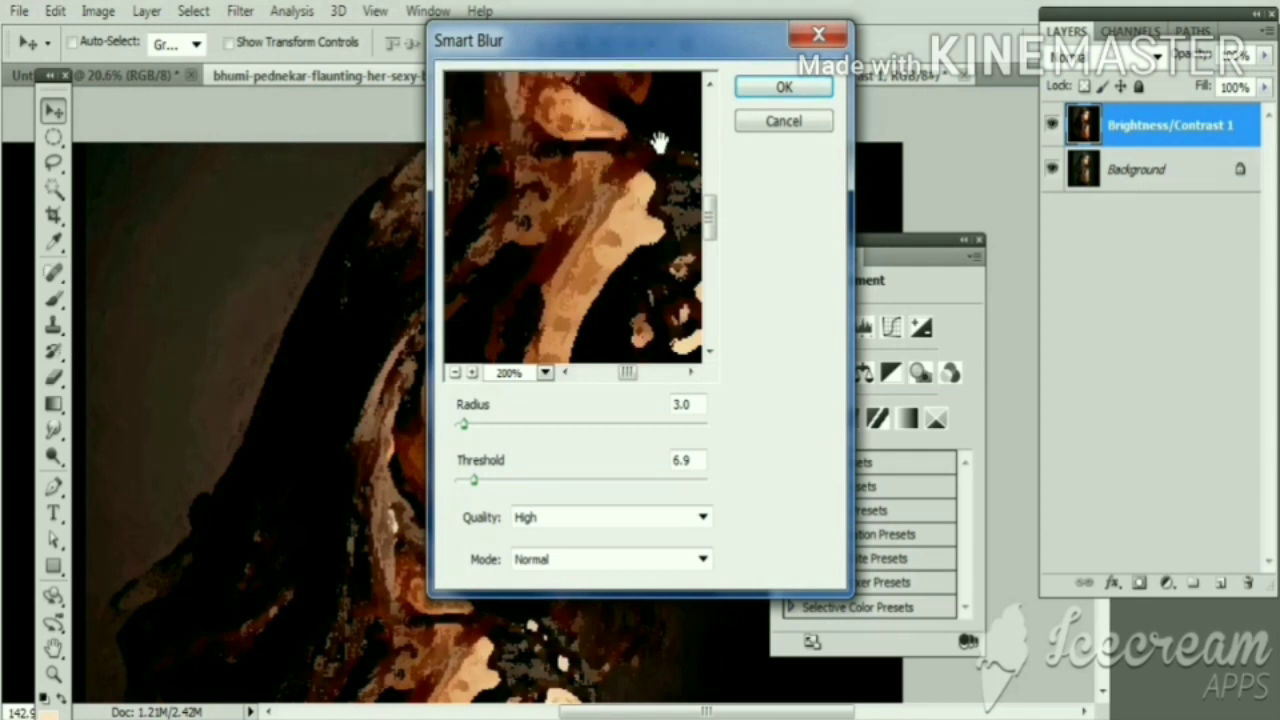
{"action": "mouse_move", "coordinate": [657, 137]}
{"action": "left_mouse_down"}
{"action": "mouse_move", "coordinate": [543, 463]}
{"action": "mouse_move", "coordinate": [519, 481]}
{"action": "left_mouse_up"}
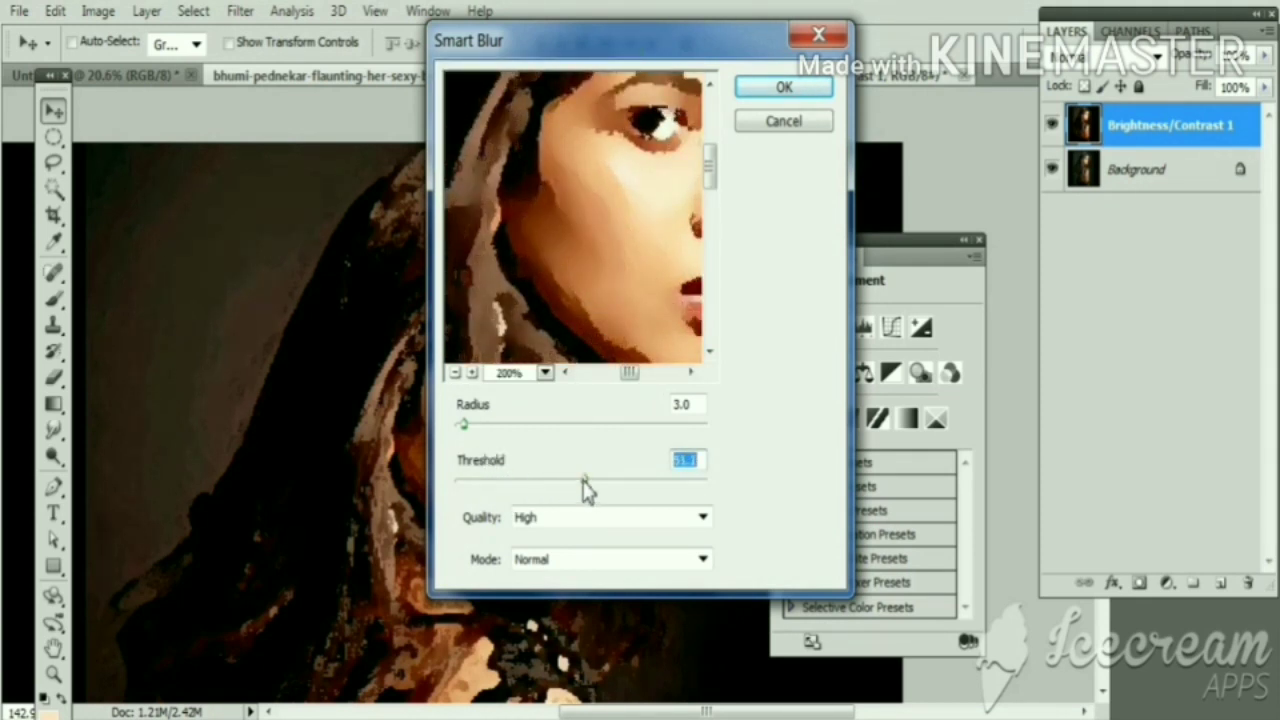
{"action": "left_click_drag", "start_coordinate": [468, 428], "coordinate": [492, 426]}
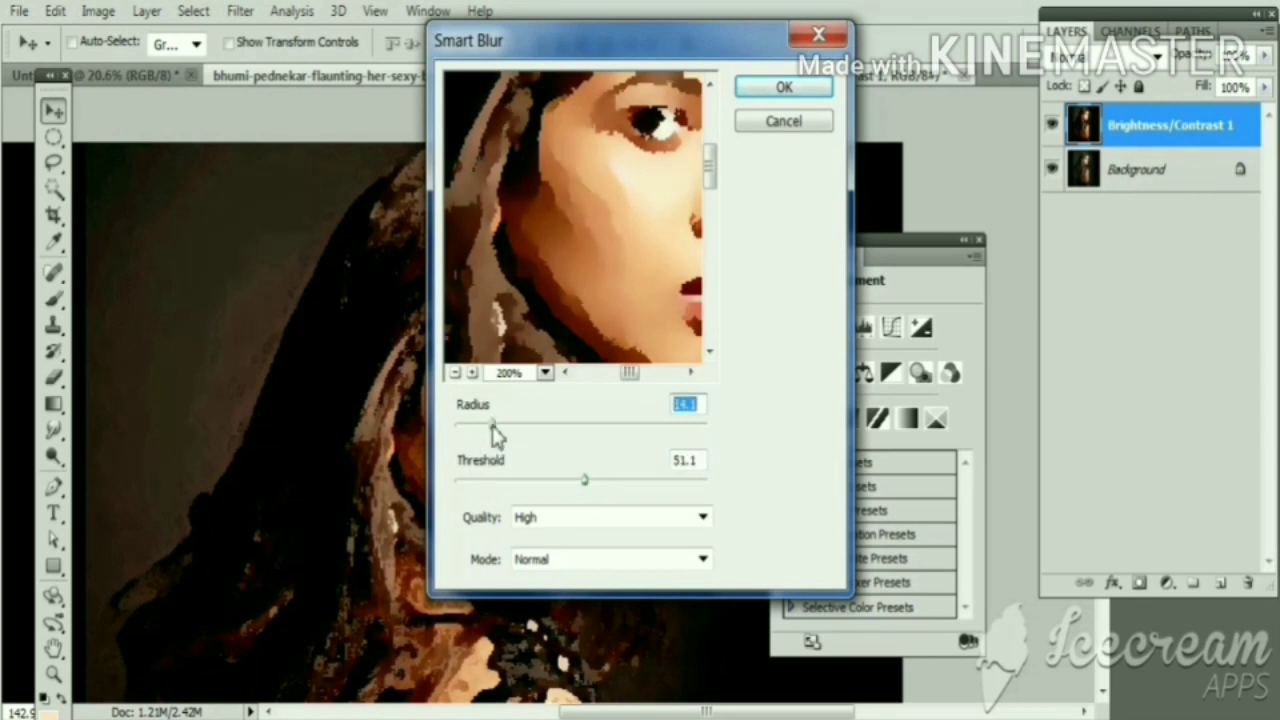
{"action": "left_click", "coordinate": [784, 90]}
{"action": "key", "text": "ctrl+0"}
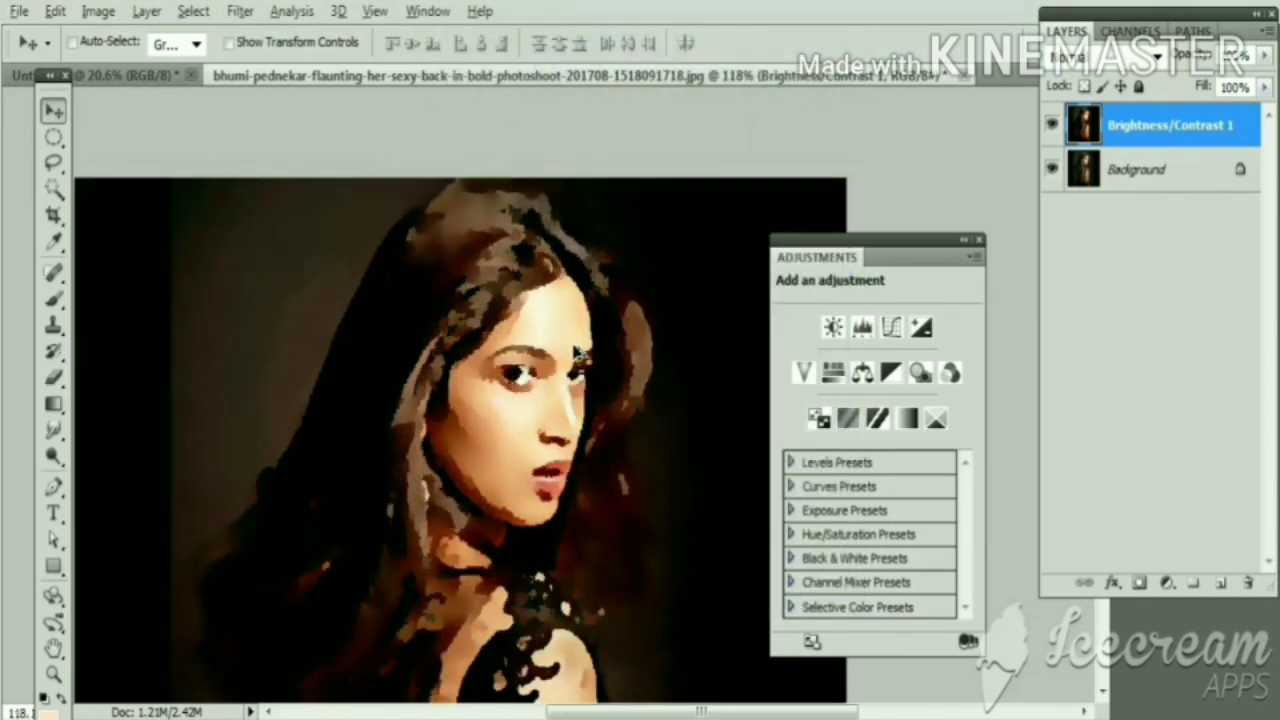
Step: Apply a Surface Blur with Radius 5 pixels and Threshold 15 levels
{"action": "left_click", "coordinate": [240, 11]}
{"action": "mouse_move", "coordinate": [258, 272]}
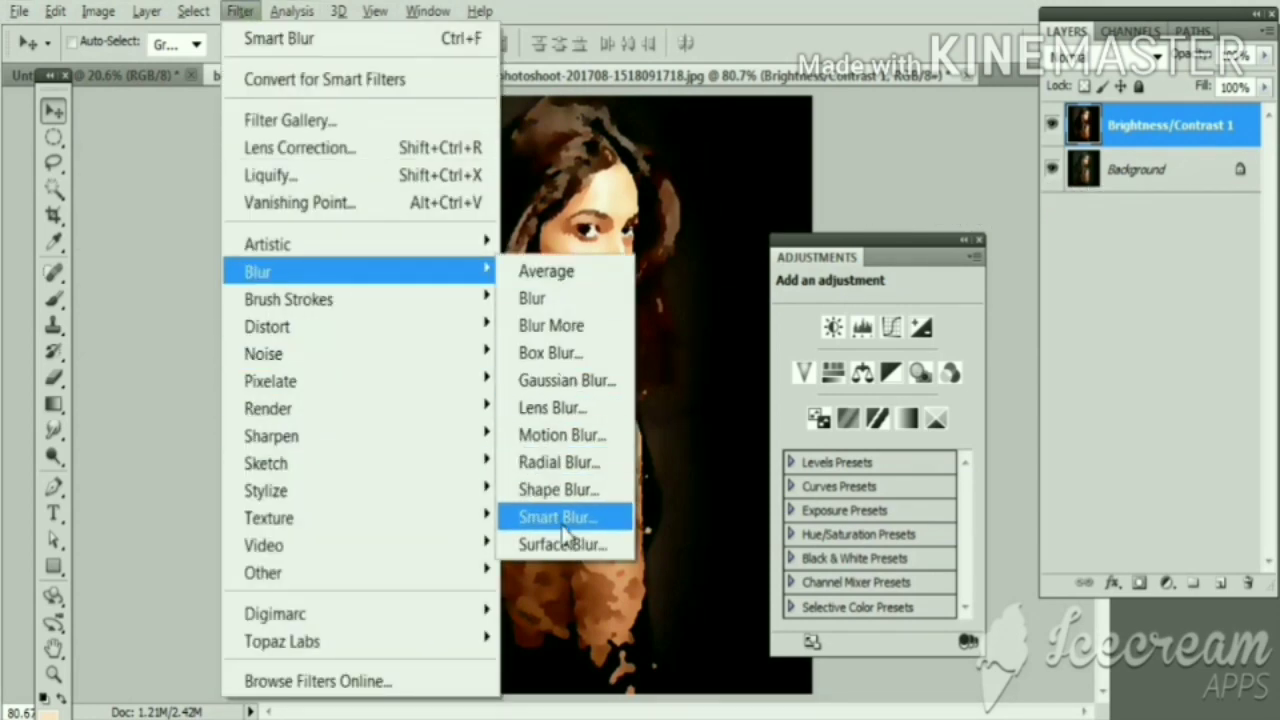
{"action": "left_click", "coordinate": [562, 545]}
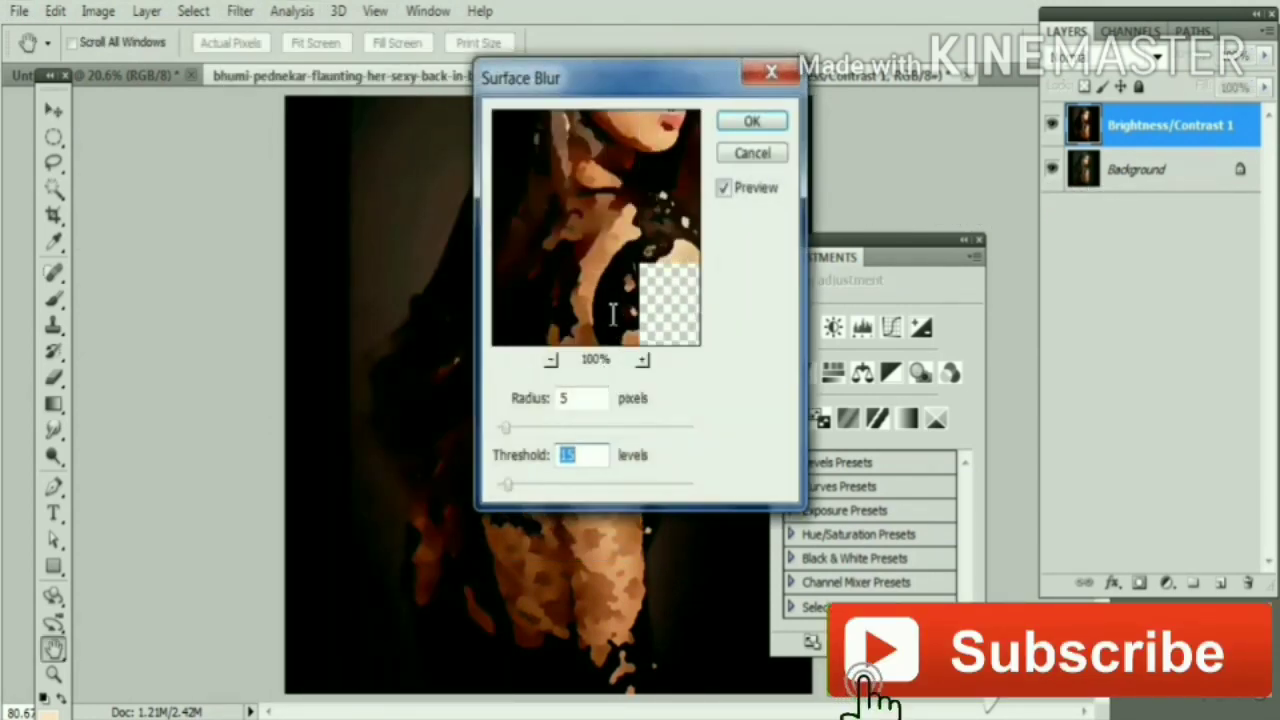
{"action": "left_click", "coordinate": [751, 121]}
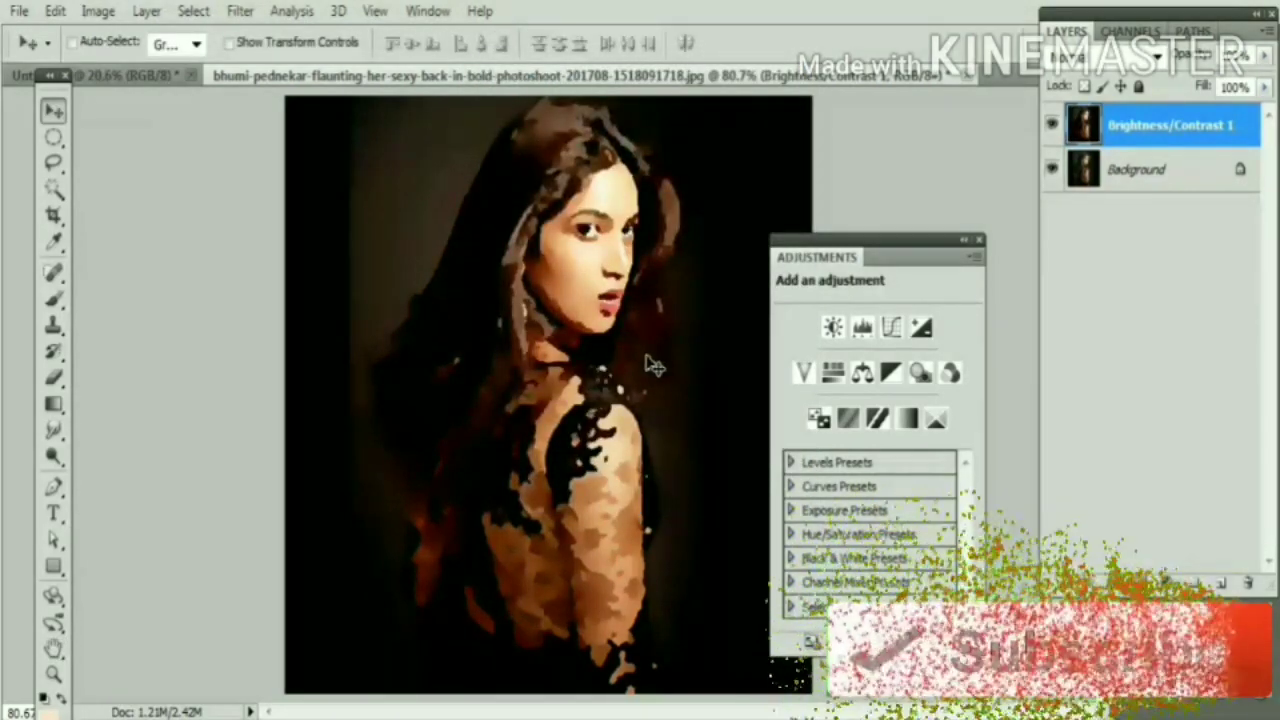
Step: Duplicate the painted layer and apply Find Edges to the copy
{"action": "key", "text": "ctrl+j"}
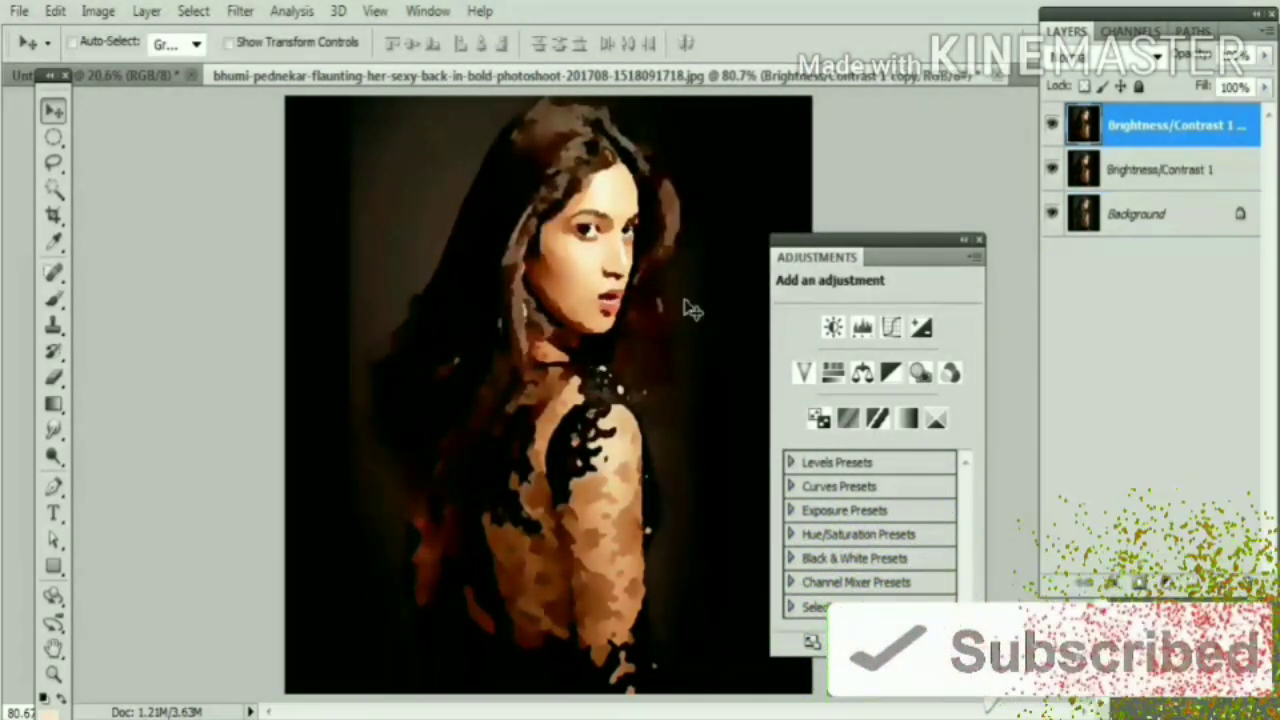
{"action": "left_click", "coordinate": [241, 12]}
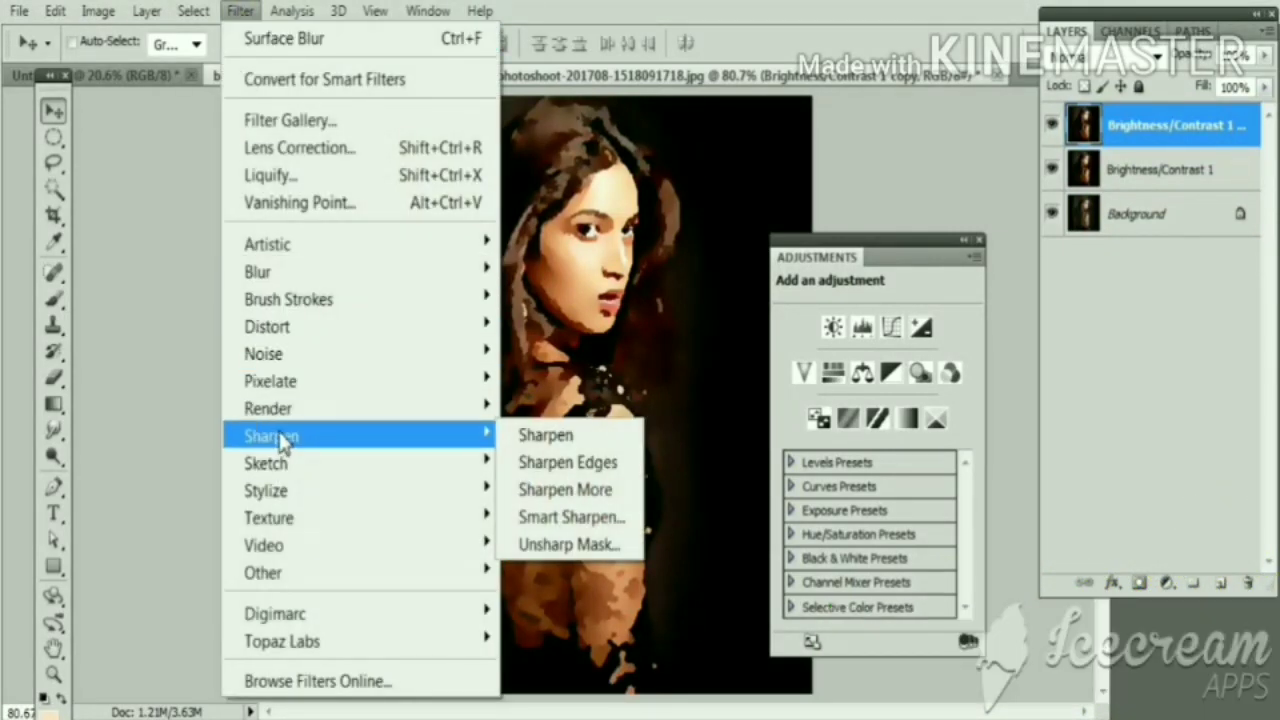
{"action": "mouse_move", "coordinate": [267, 327]}
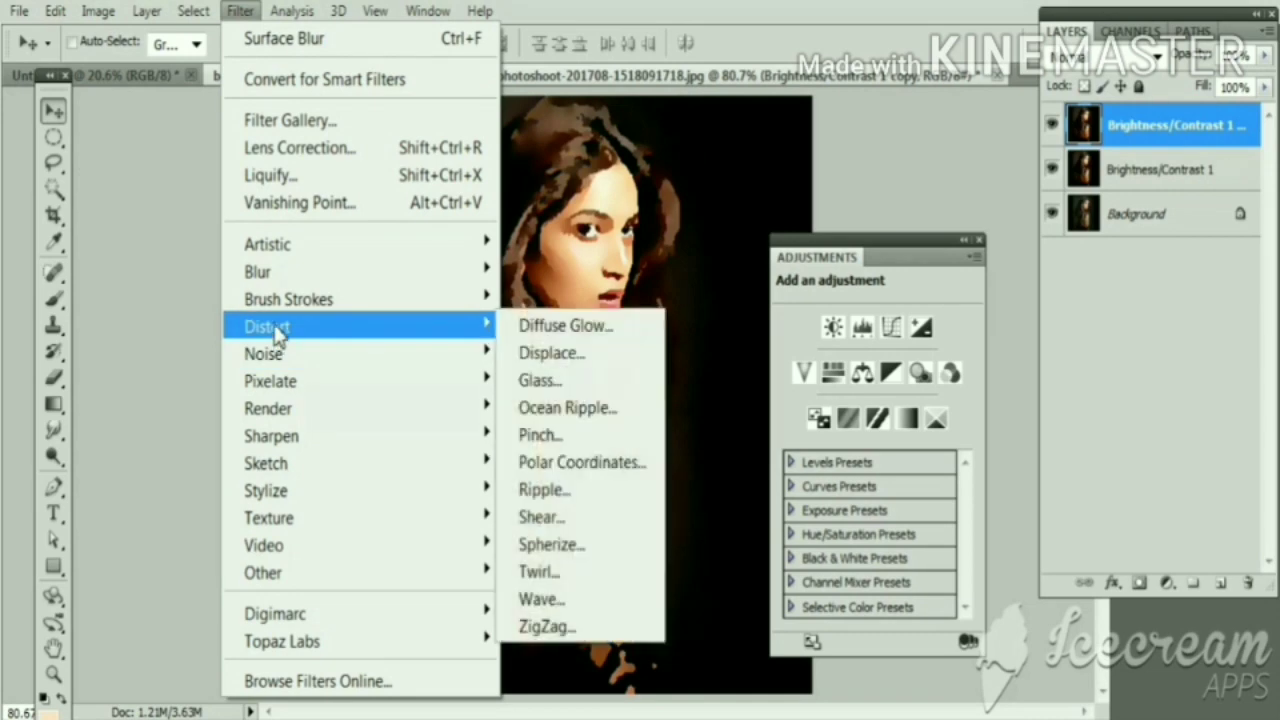
{"action": "mouse_move", "coordinate": [266, 490]}
{"action": "left_click", "coordinate": [566, 571]}
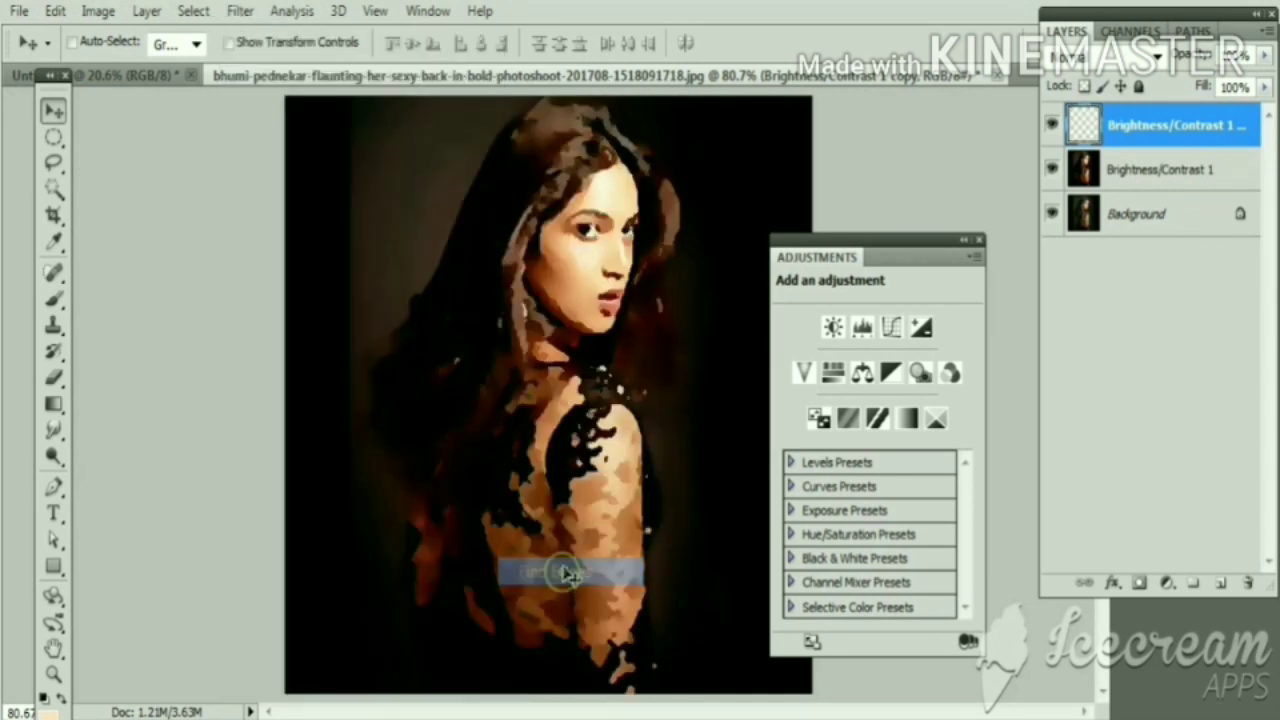
Step: Try blend modes on the edge-sketch layer and settle on a dark, colourful one
{"action": "left_click", "coordinate": [1098, 76]}
{"action": "left_click", "coordinate": [1090, 89]}
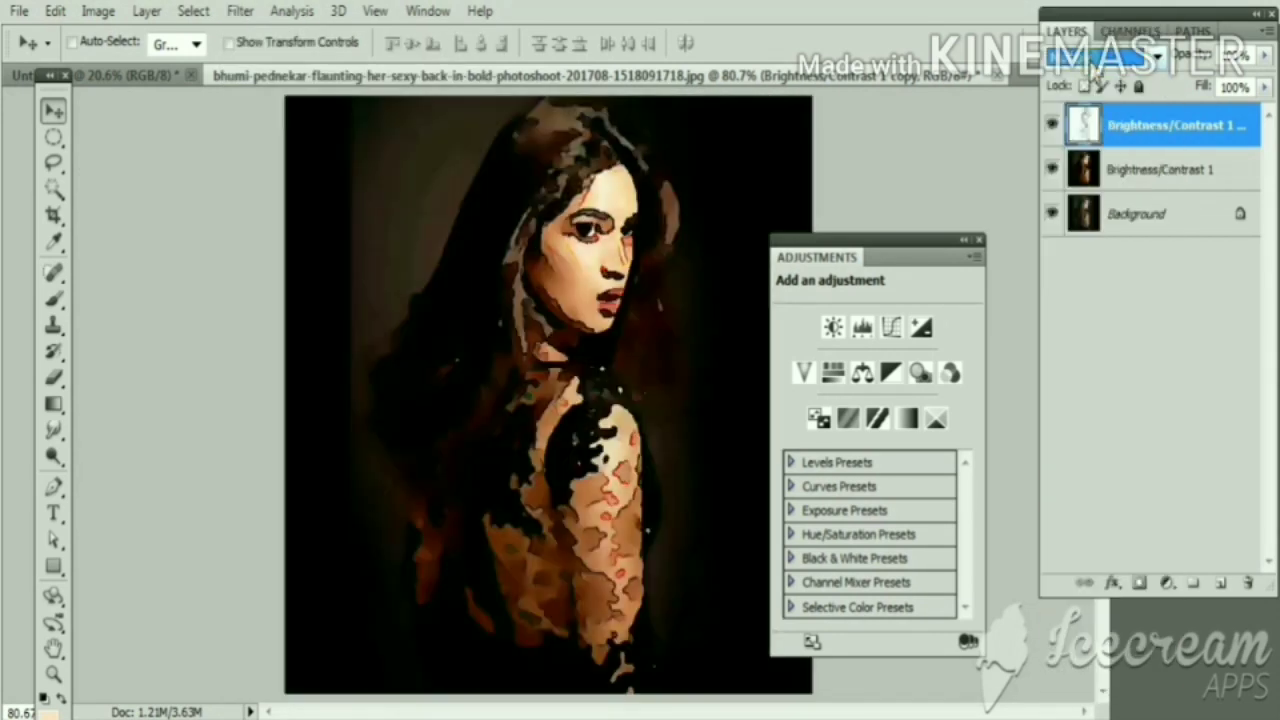
{"action": "scroll", "coordinate": [617, 207], "scroll_direction": "up", "scroll_amount": 2}
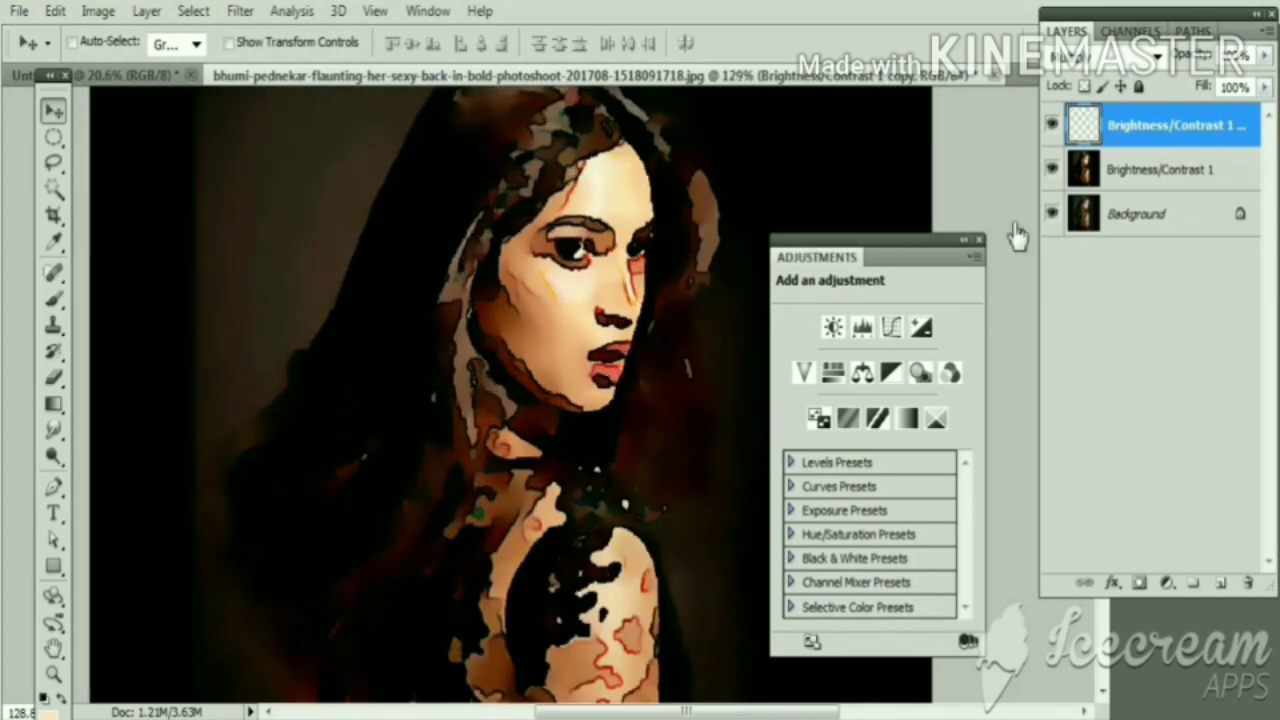
{"action": "left_click", "coordinate": [1105, 58]}
{"action": "left_click", "coordinate": [1113, 65]}
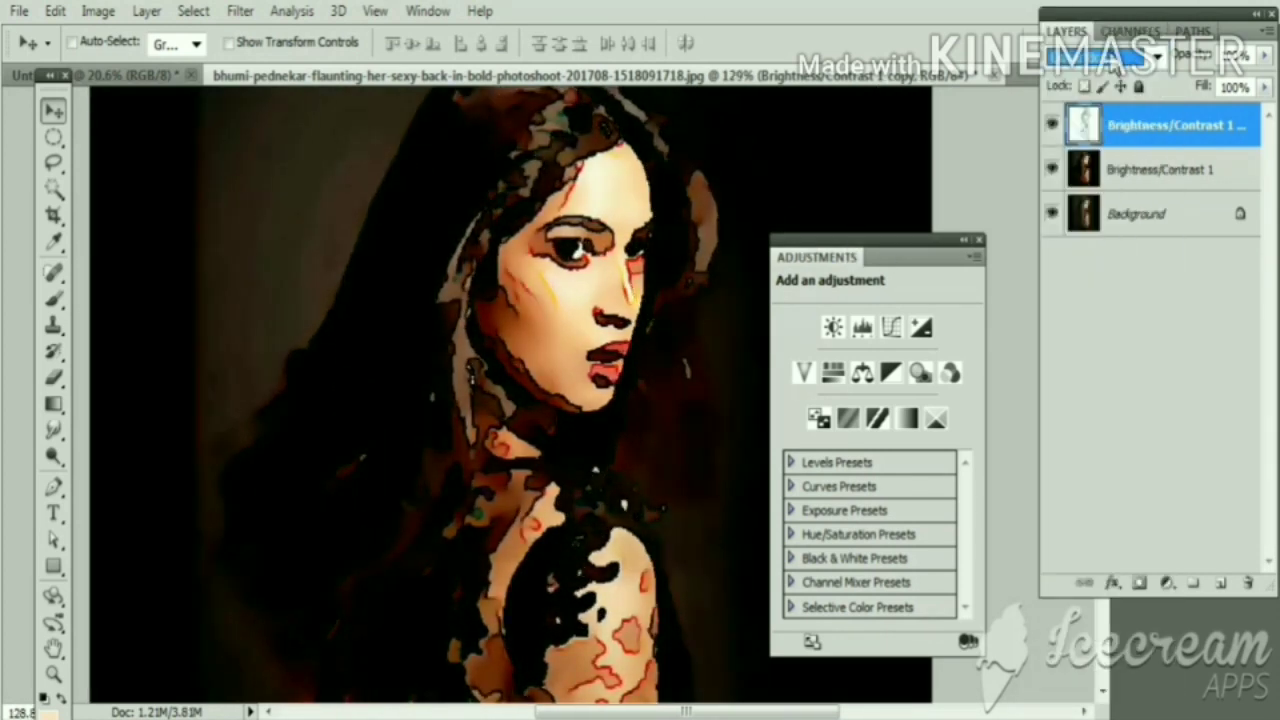
{"action": "key", "text": "Down"}
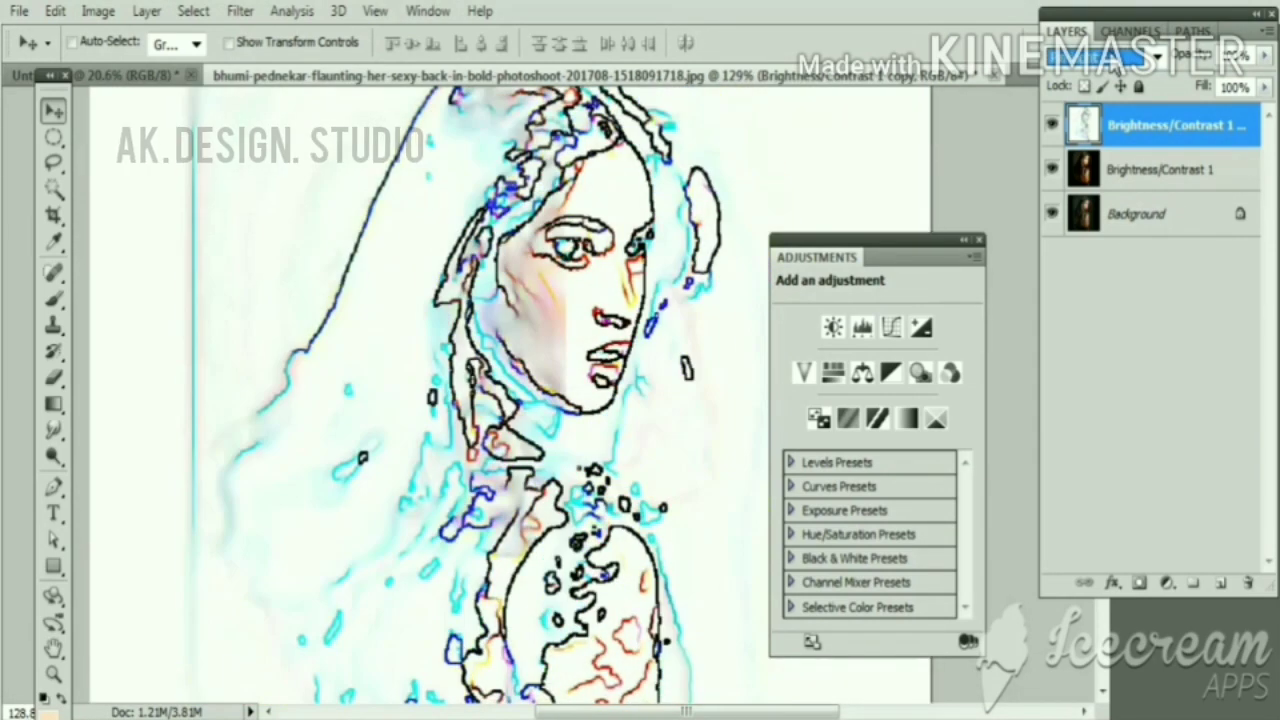
{"action": "key", "text": "Down"}
{"action": "key", "text": "Down"}
{"action": "key", "text": "Down"}
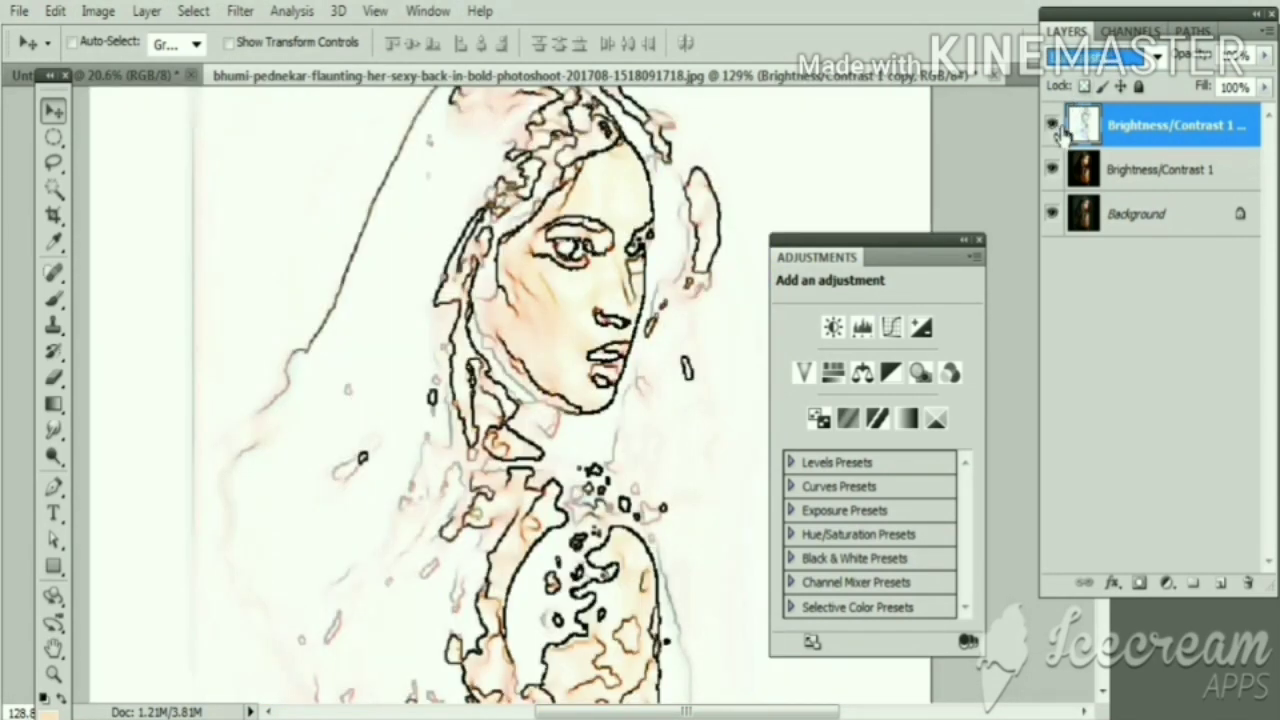
{"action": "left_click", "coordinate": [1095, 60]}
{"action": "left_click", "coordinate": [1113, 104]}
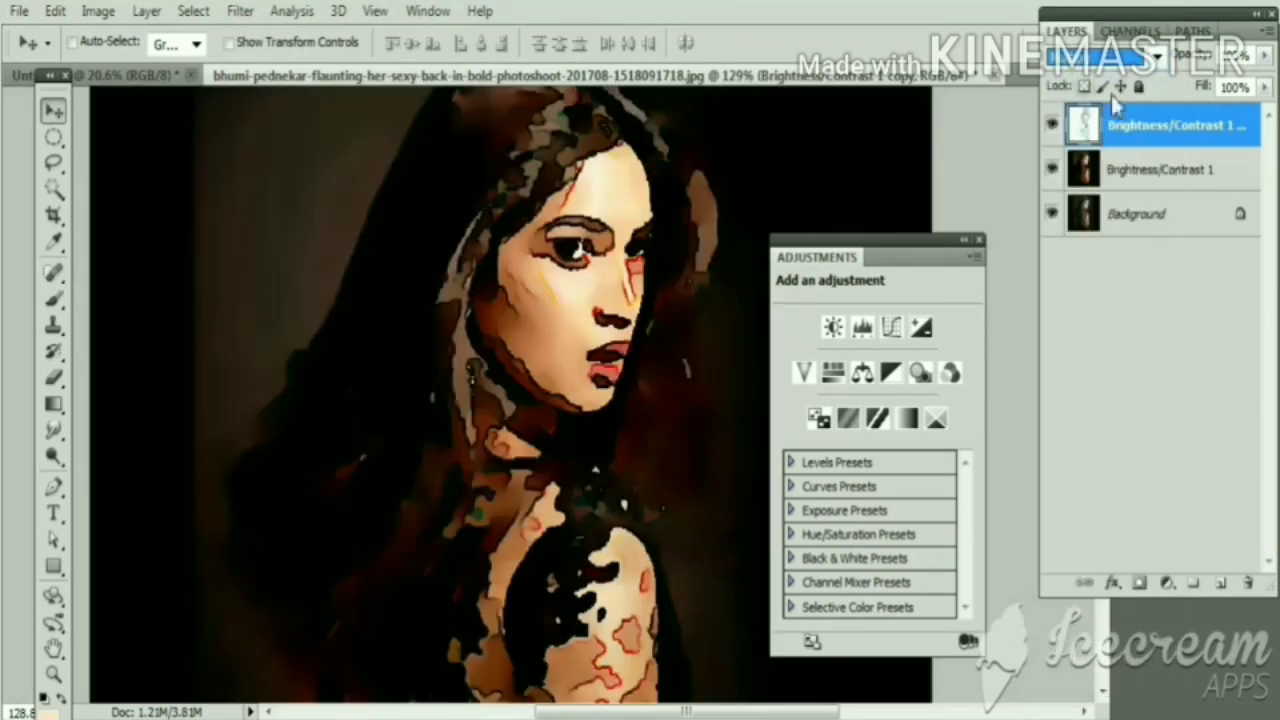
Step: Lower the sketch layer's opacity, fit the image, and select both Brightness/Contrast layers
{"action": "left_click", "coordinate": [1267, 60]}
{"action": "left_click_drag", "start_coordinate": [1252, 88], "coordinate": [1170, 113]}
{"action": "left_click", "coordinate": [689, 239]}
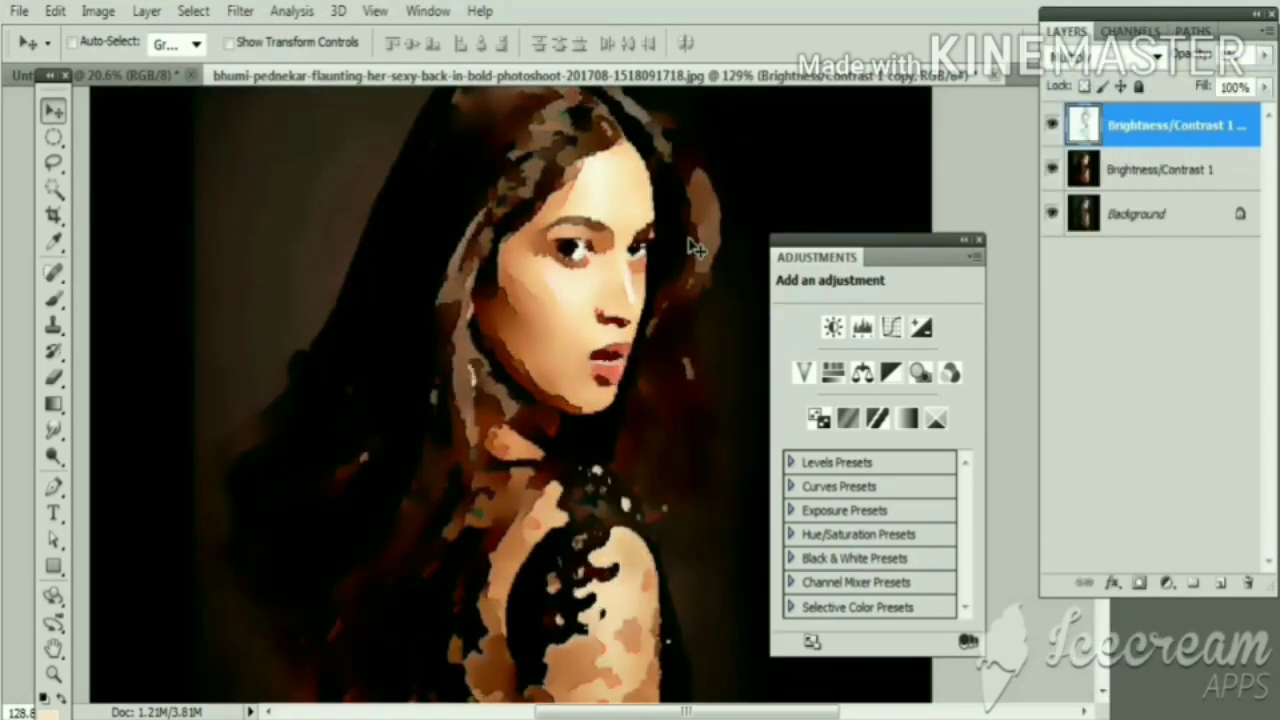
{"action": "key", "text": "ctrl+0"}
{"action": "left_click", "coordinate": [1148, 175], "text": "shift"}
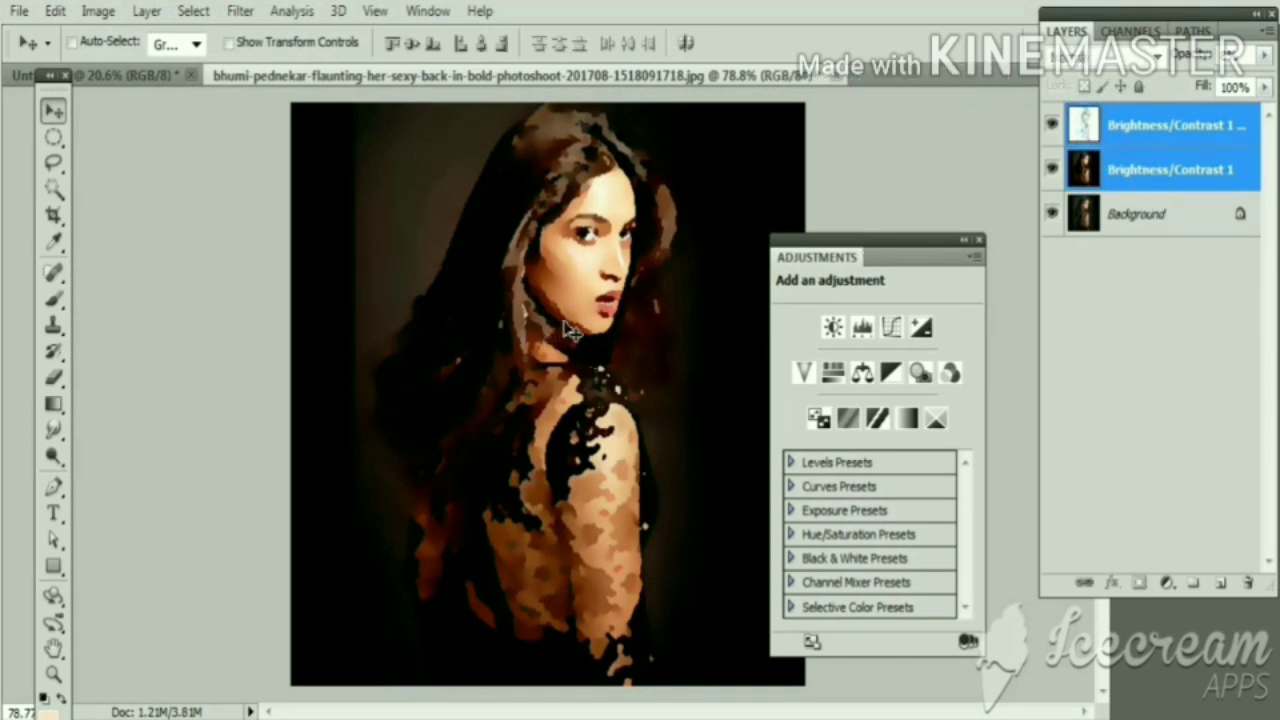
Step: Merge the cartoon layers, move them into the Untitled document, and scale up about 350%
{"action": "key", "text": "ctrl+e"}
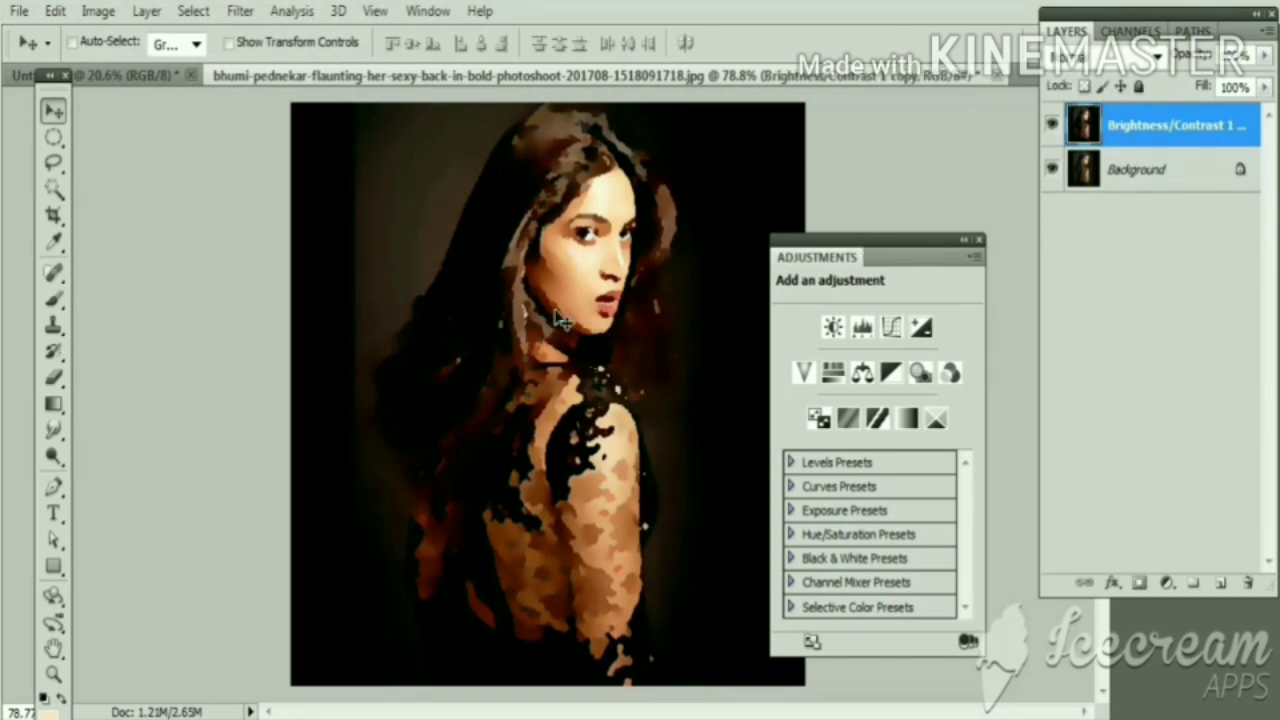
{"action": "left_click_drag", "start_coordinate": [562, 320], "coordinate": [567, 392]}
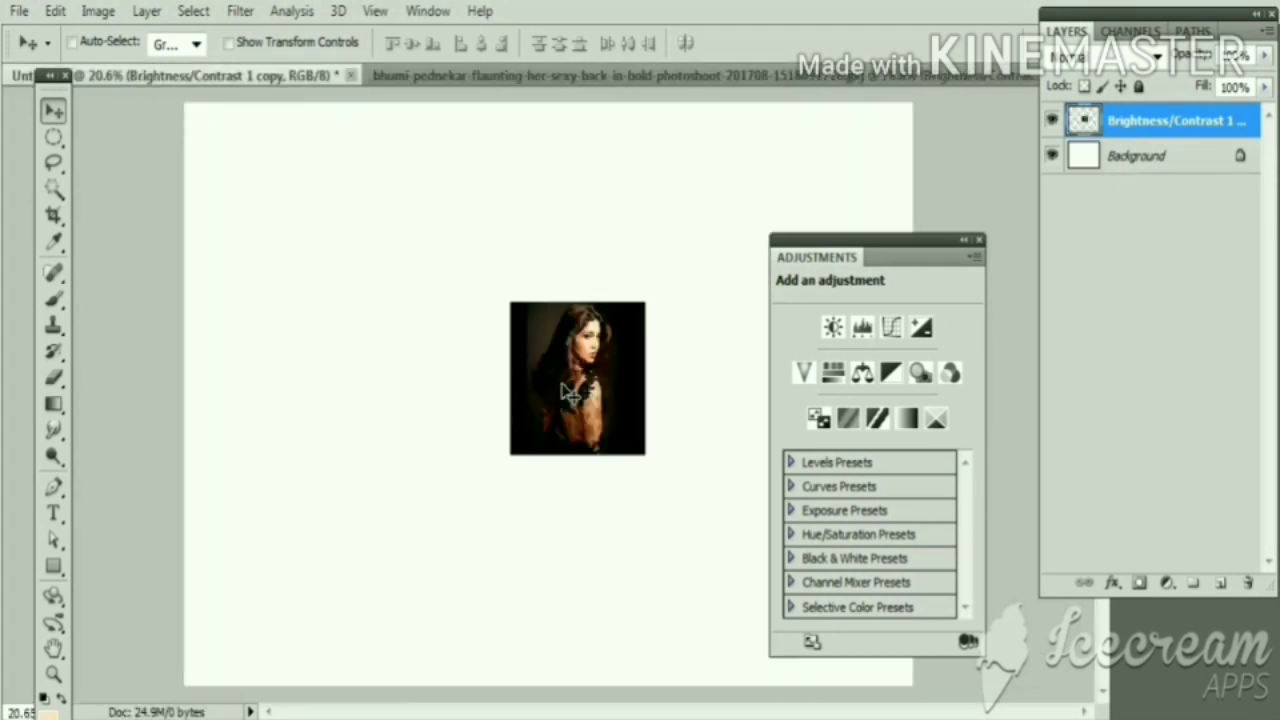
{"action": "key", "text": "ctrl+t"}
{"action": "mouse_move", "coordinate": [511, 455]}
{"action": "left_mouse_down"}
{"action": "mouse_move", "coordinate": [316, 578]}
{"action": "mouse_move", "coordinate": [310, 672]}
{"action": "left_mouse_up"}
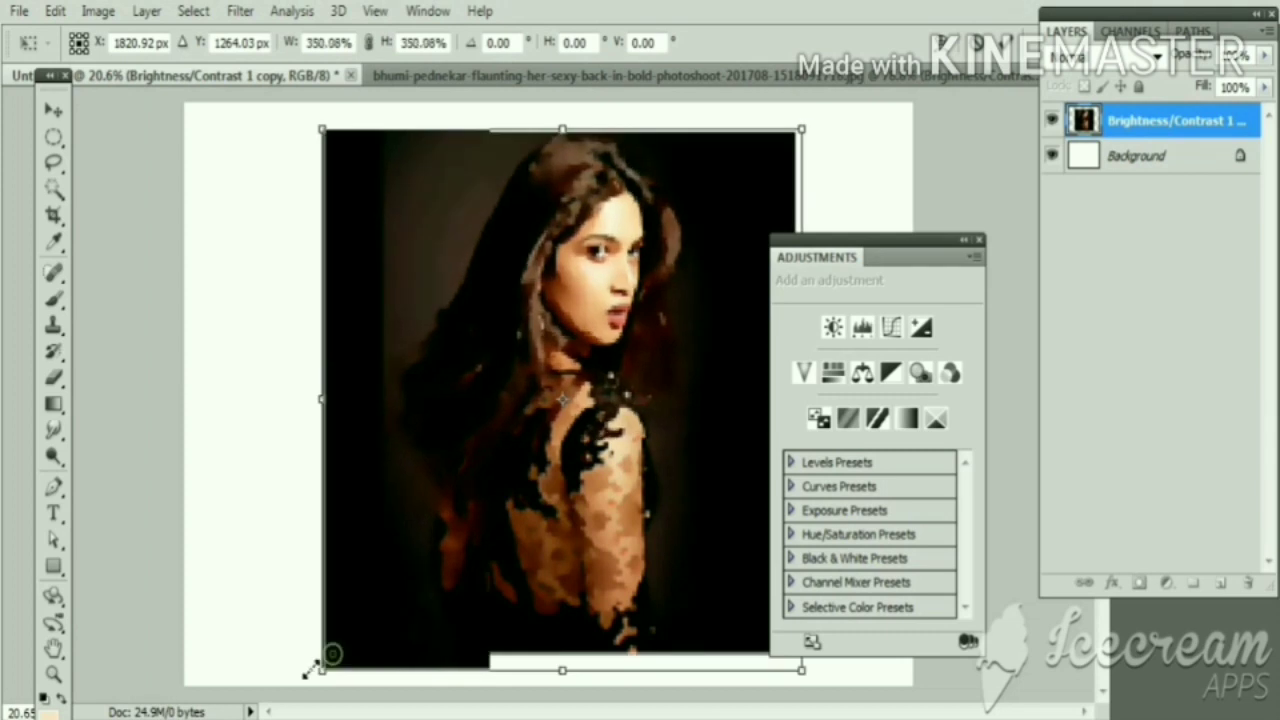
{"action": "double_click", "coordinate": [466, 477]}
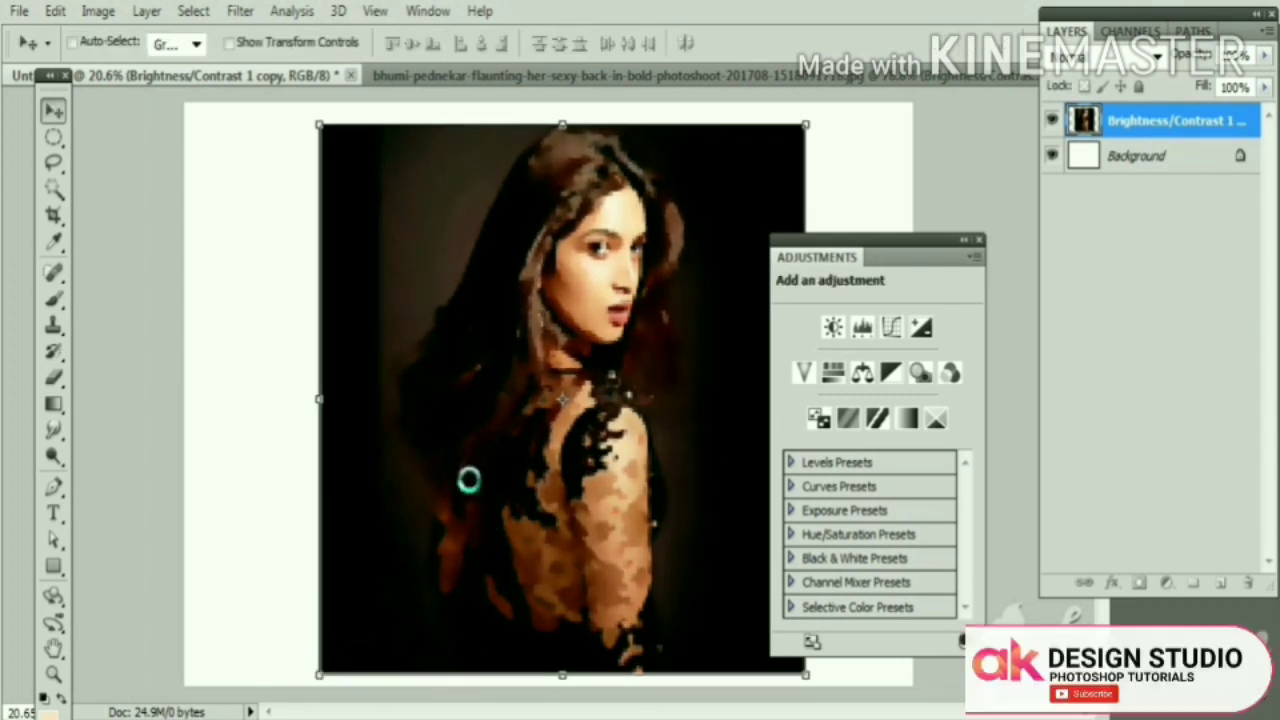
Step: Add a black layer mask that hides the portrait layer
{"action": "left_click", "coordinate": [1139, 584]}
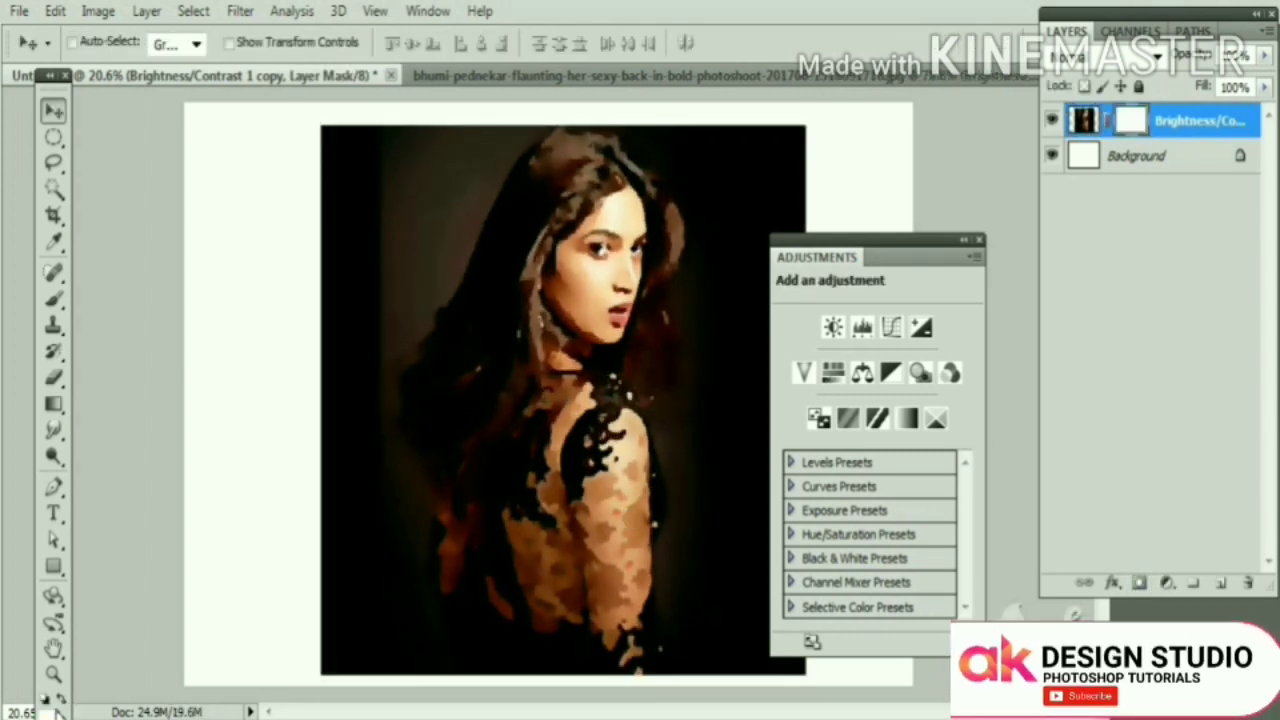
{"action": "key", "text": "ctrl+i"}
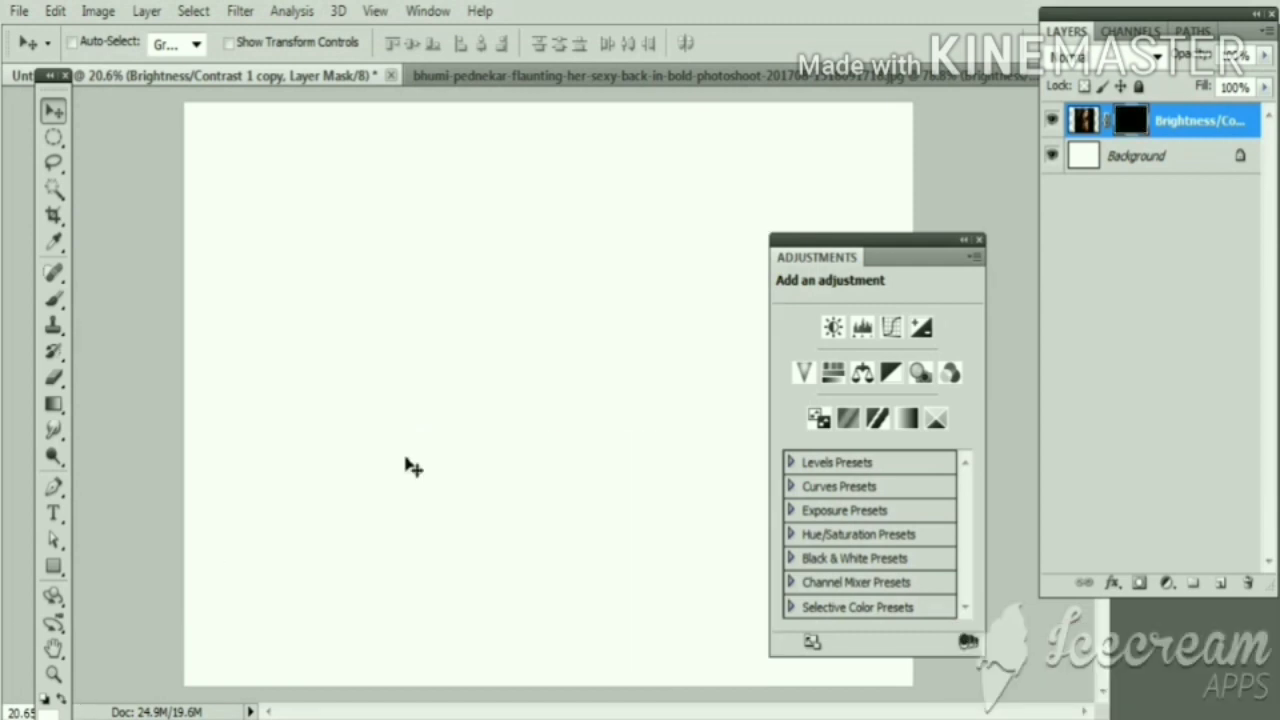
{"action": "key", "text": "b"}
Step: Select the large 2187 splatter brush preset
{"action": "left_click", "coordinate": [100, 45]}
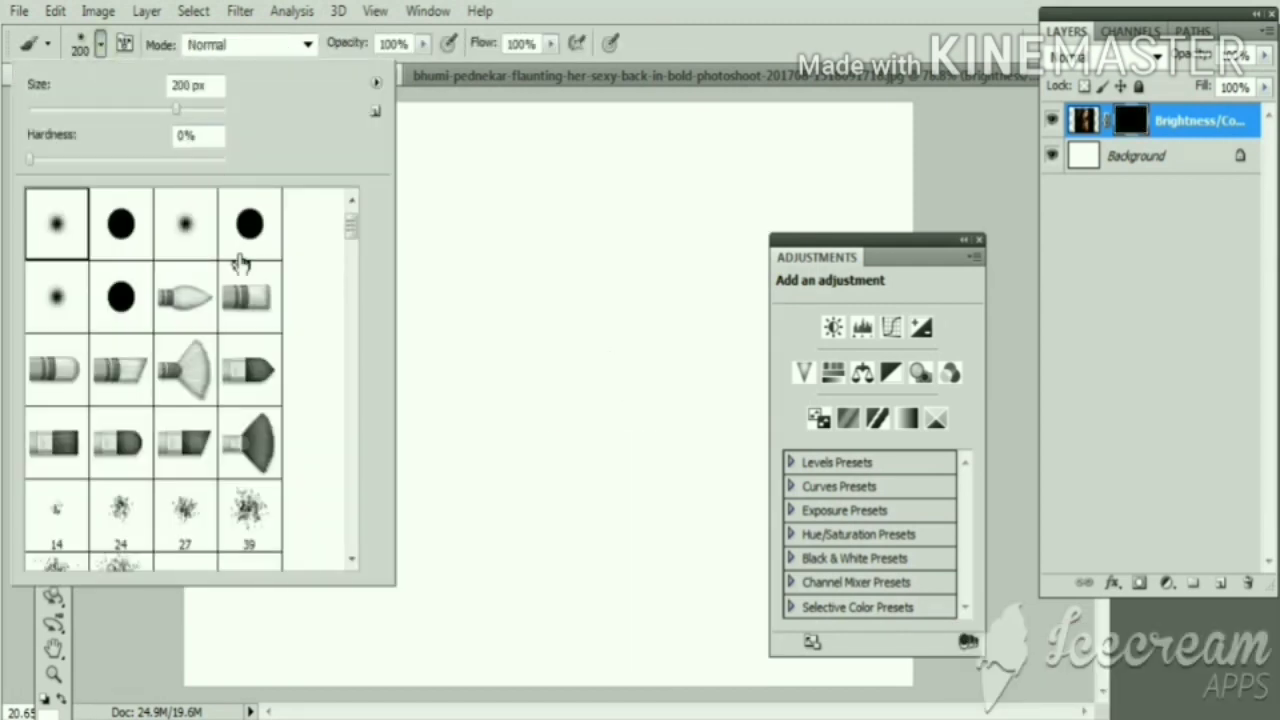
{"action": "scroll", "coordinate": [215, 300], "scroll_direction": "down", "scroll_amount": 2}
{"action": "scroll", "coordinate": [215, 320], "scroll_direction": "down", "scroll_amount": 3}
{"action": "scroll", "coordinate": [215, 335], "scroll_direction": "down", "scroll_amount": 2}
{"action": "scroll", "coordinate": [215, 335], "scroll_direction": "down", "scroll_amount": 2}
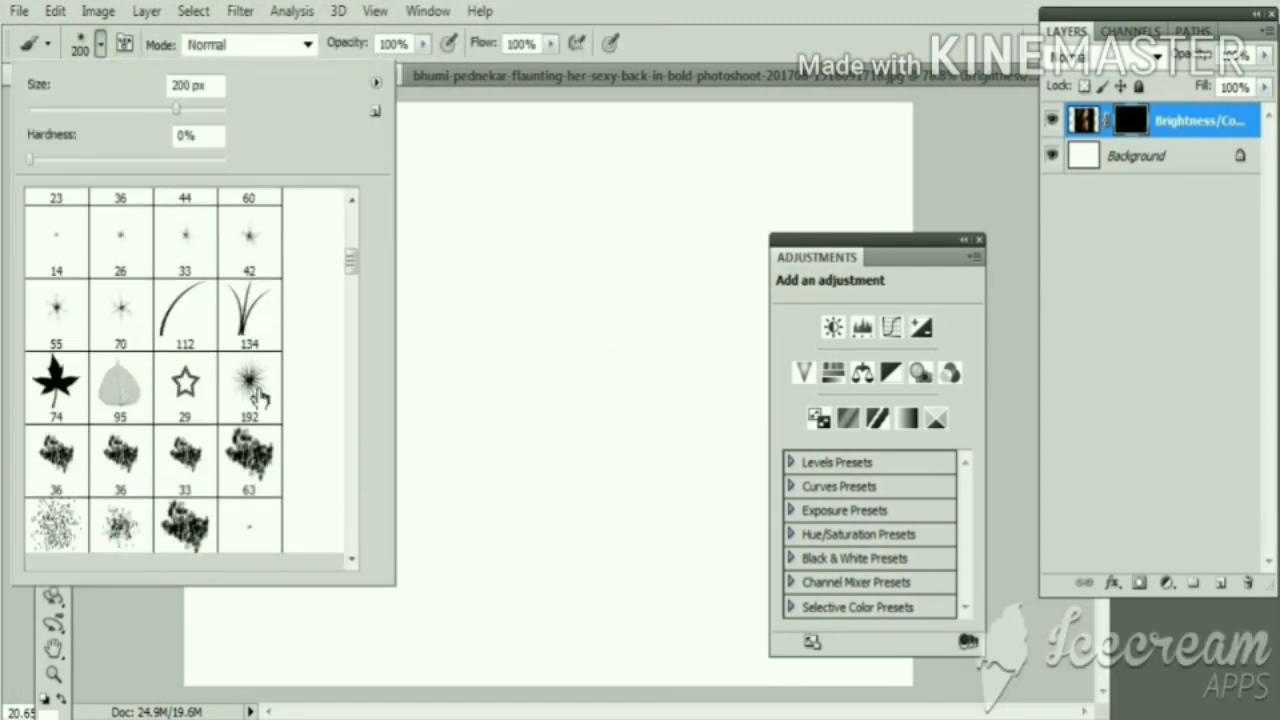
{"action": "scroll", "coordinate": [240, 360], "scroll_direction": "down", "scroll_amount": 3}
{"action": "scroll", "coordinate": [270, 380], "scroll_direction": "down", "scroll_amount": 2}
{"action": "scroll", "coordinate": [270, 345], "scroll_direction": "down", "scroll_amount": 1}
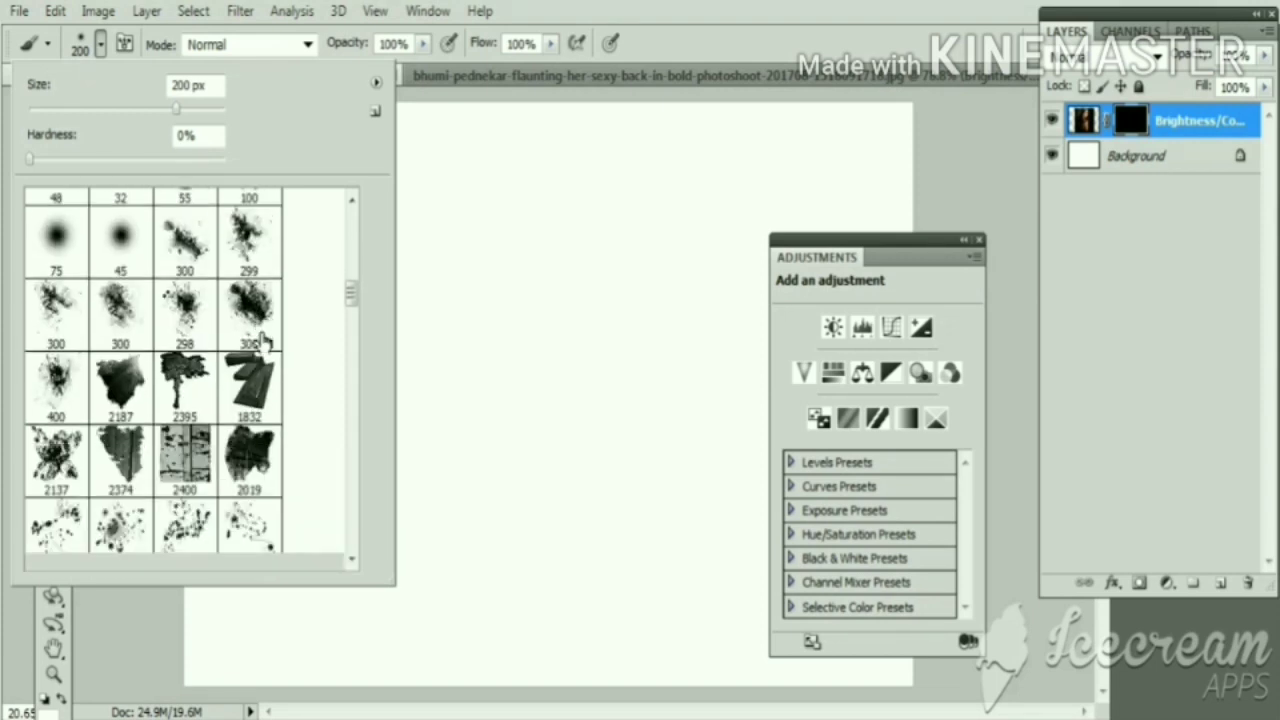
{"action": "left_click", "coordinate": [118, 393]}
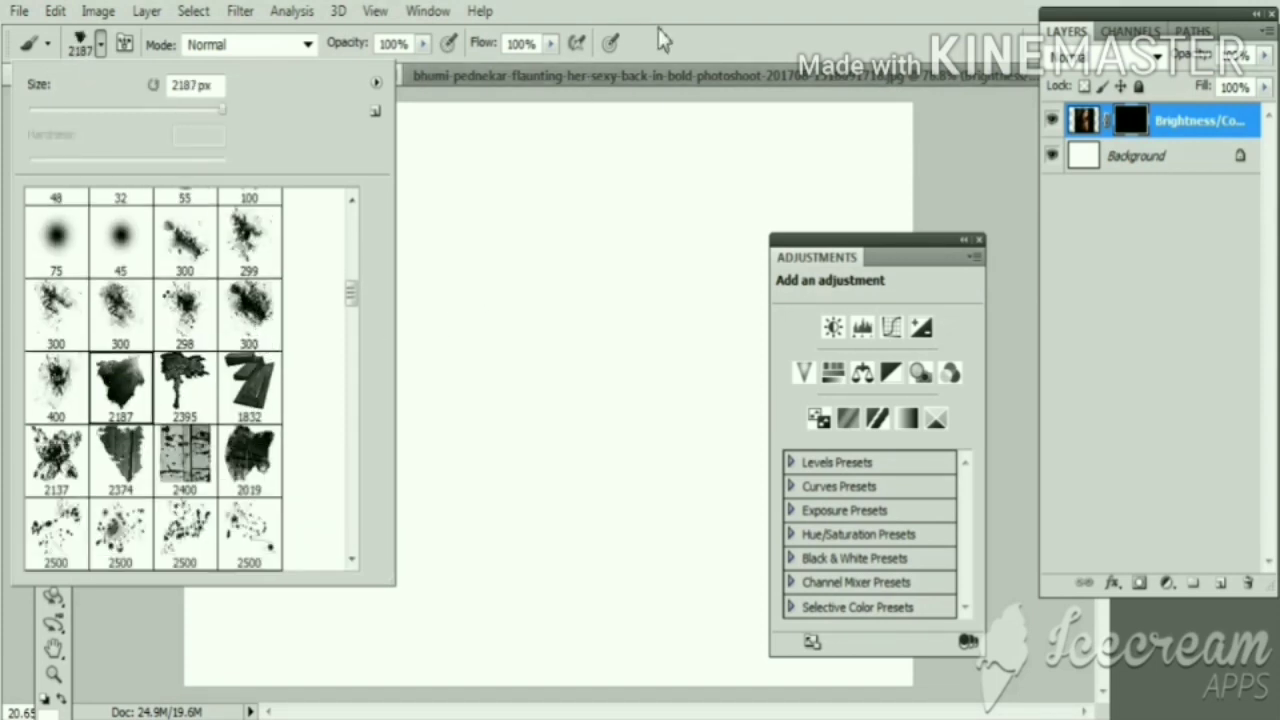
{"action": "key", "text": "Return"}
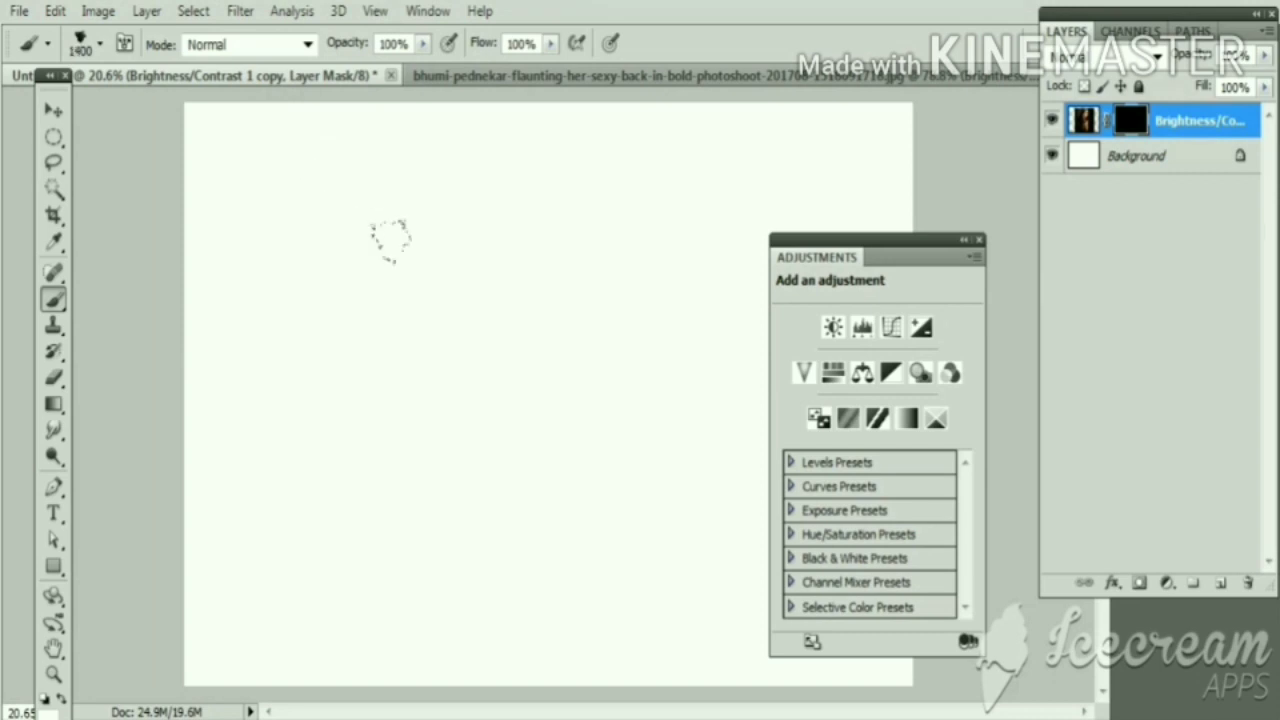
Step: Stamp splatters revealing the portrait's hair, face and body, then bring in the watercolor image
{"action": "left_click", "coordinate": [466, 382]}
{"action": "left_click", "coordinate": [494, 318]}
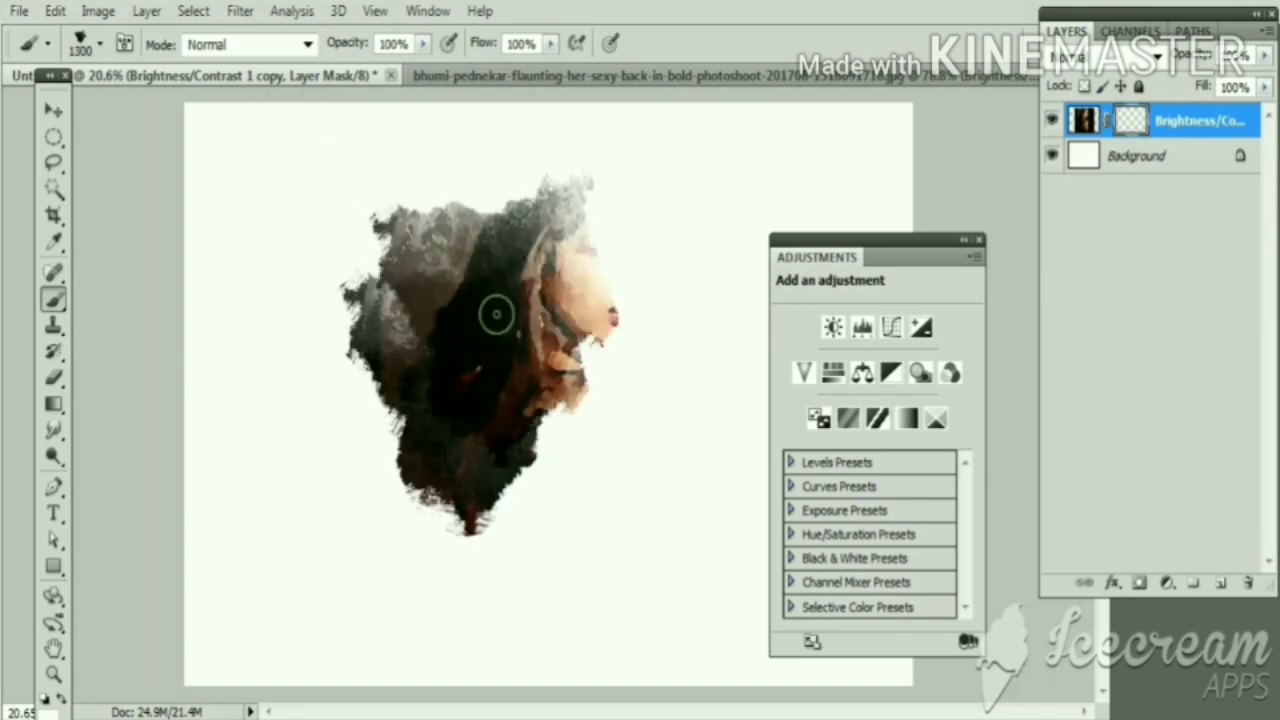
{"action": "left_click", "coordinate": [566, 368]}
{"action": "left_click", "coordinate": [490, 180]}
{"action": "left_click", "coordinate": [512, 283]}
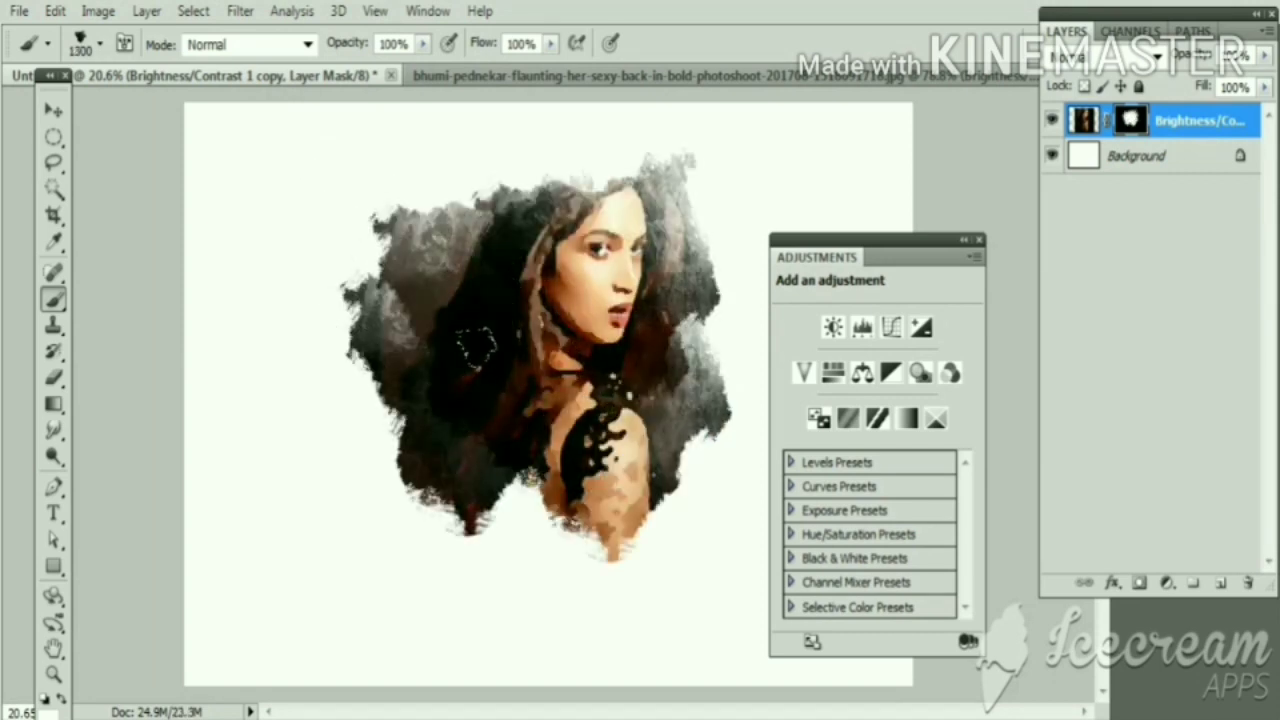
{"action": "left_click", "coordinate": [522, 526]}
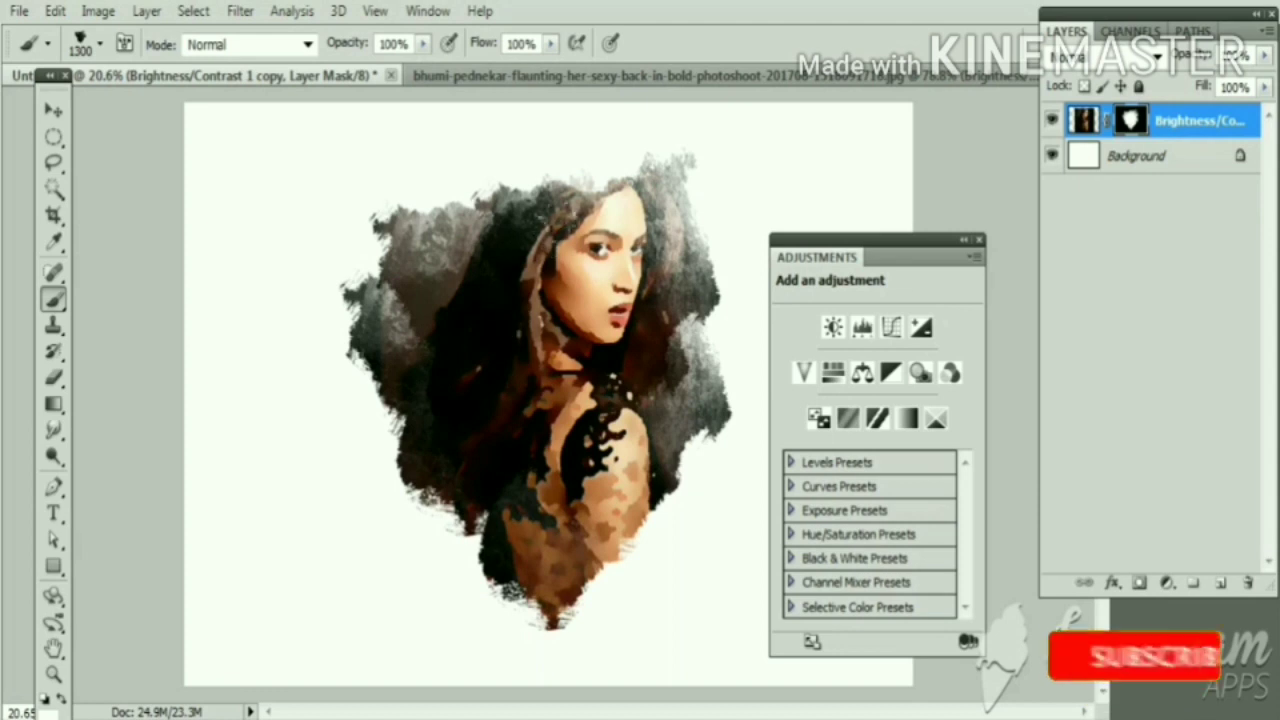
{"action": "left_click", "coordinate": [432, 150]}
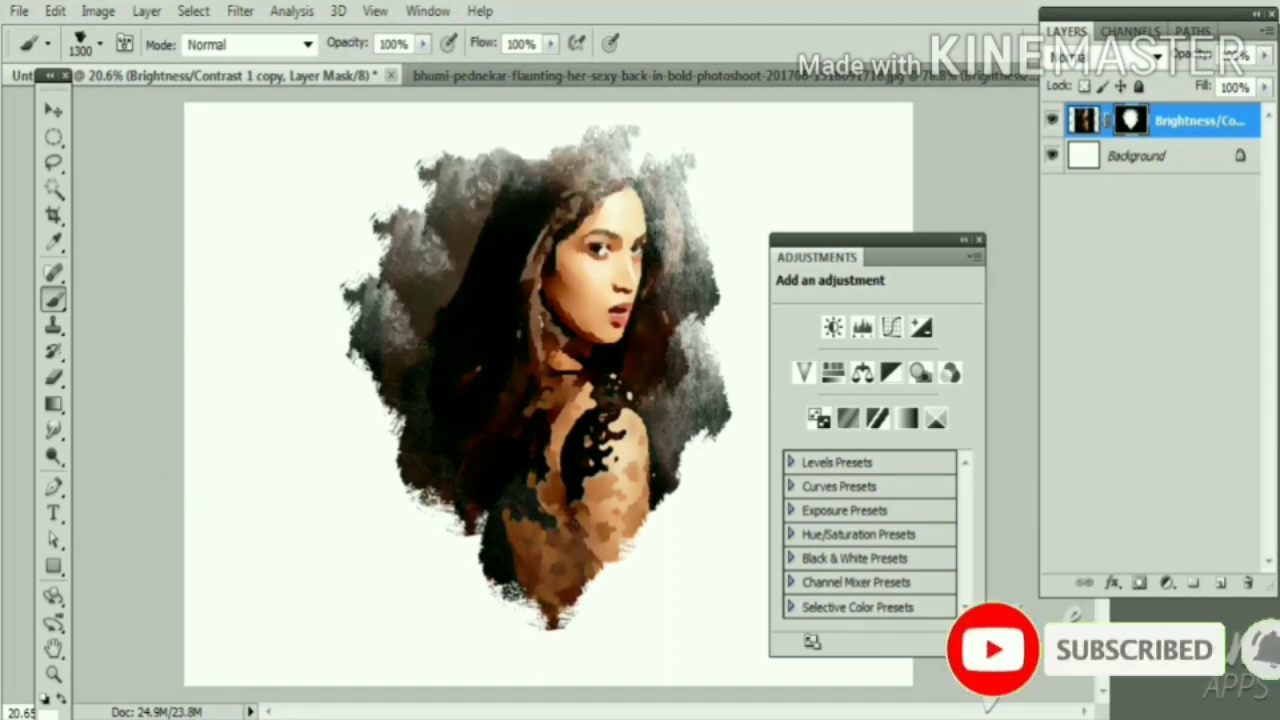
{"action": "left_click", "coordinate": [430, 620]}
{"action": "left_click_drag", "start_coordinate": [1194, 157], "coordinate": [968, 641]}
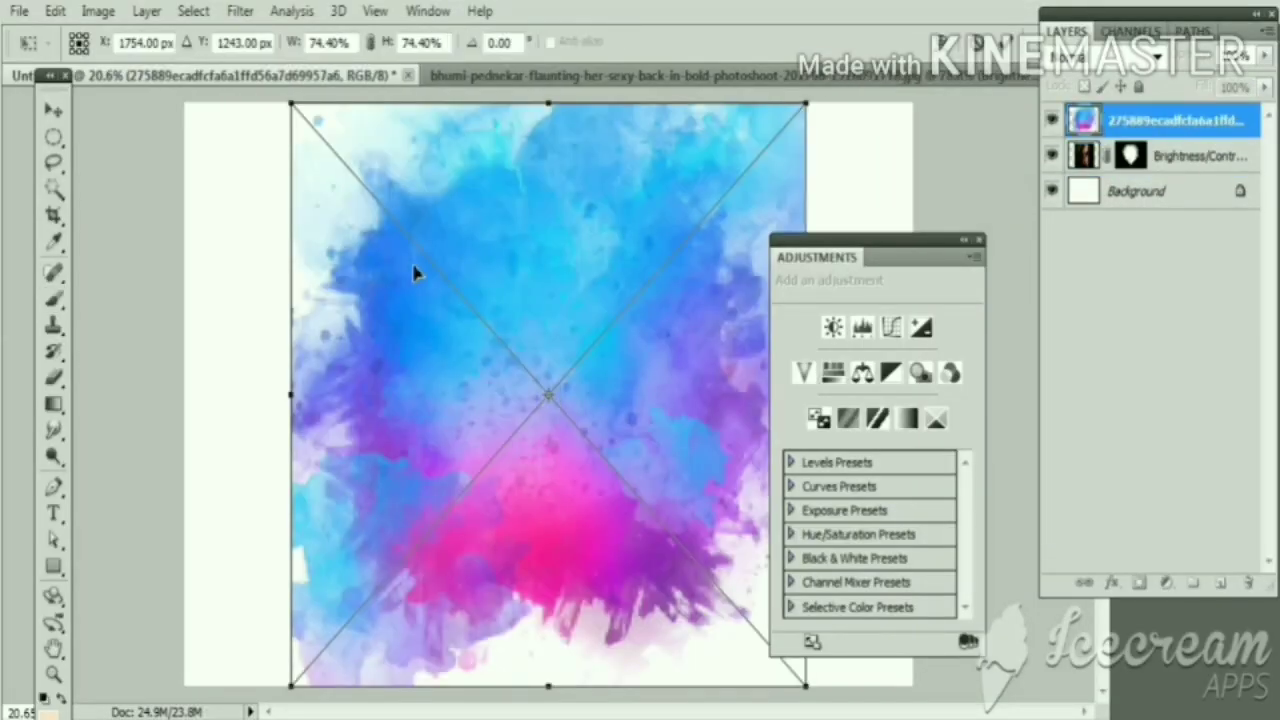
Step: Commit the watercolor image, move it below the portrait, and rasterize it
{"action": "key", "text": "Return"}
{"action": "key", "text": "b"}
{"action": "key", "text": "ctrl+bracketleft"}
{"action": "left_click", "coordinate": [966, 248]}
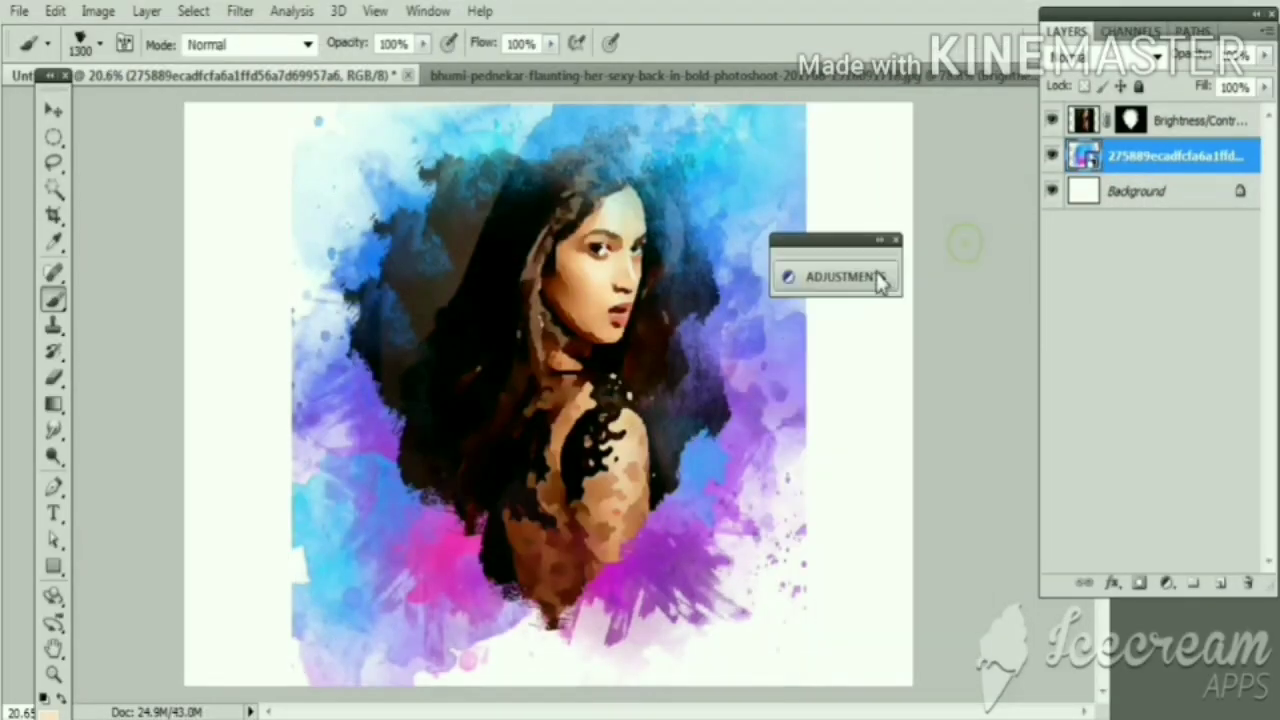
{"action": "right_click", "coordinate": [1148, 168]}
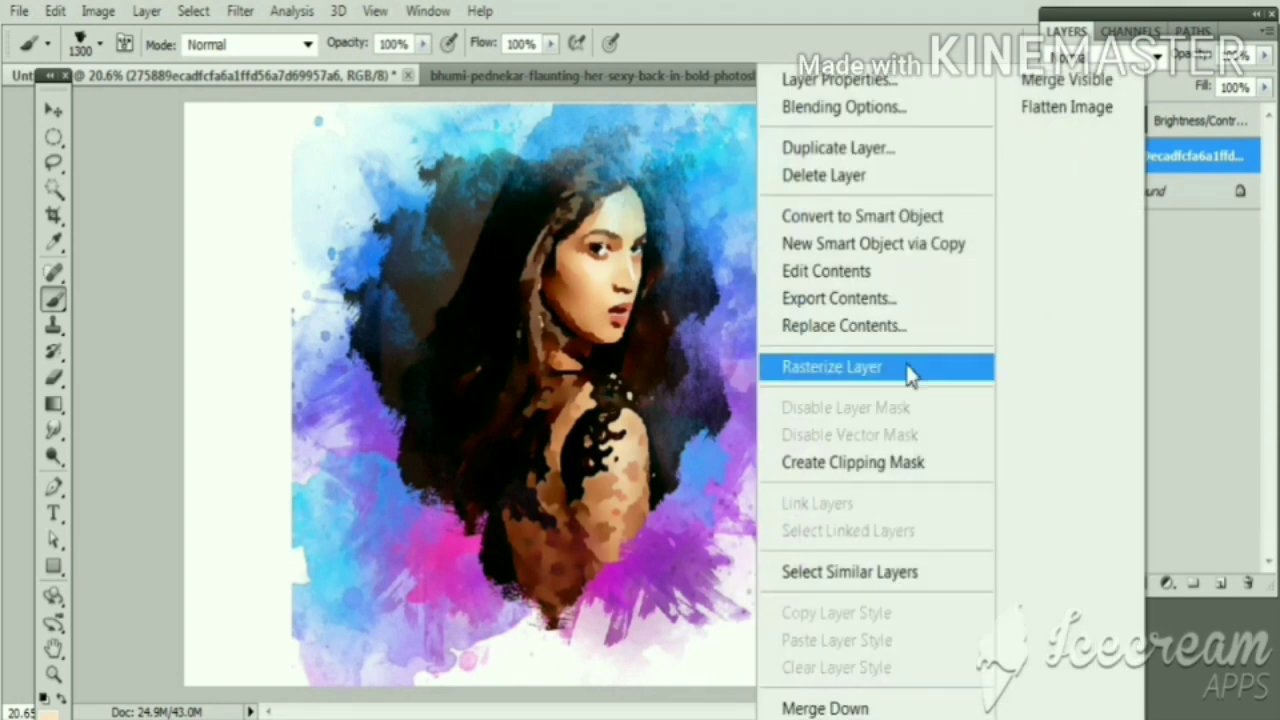
{"action": "left_click", "coordinate": [908, 374]}
Step: Apply Hue/Saturation to the watercolor with Saturation -44 and Hue +73
{"action": "key", "text": "ctrl+u"}
{"action": "left_click_drag", "start_coordinate": [705, 84], "coordinate": [1157, 197]}
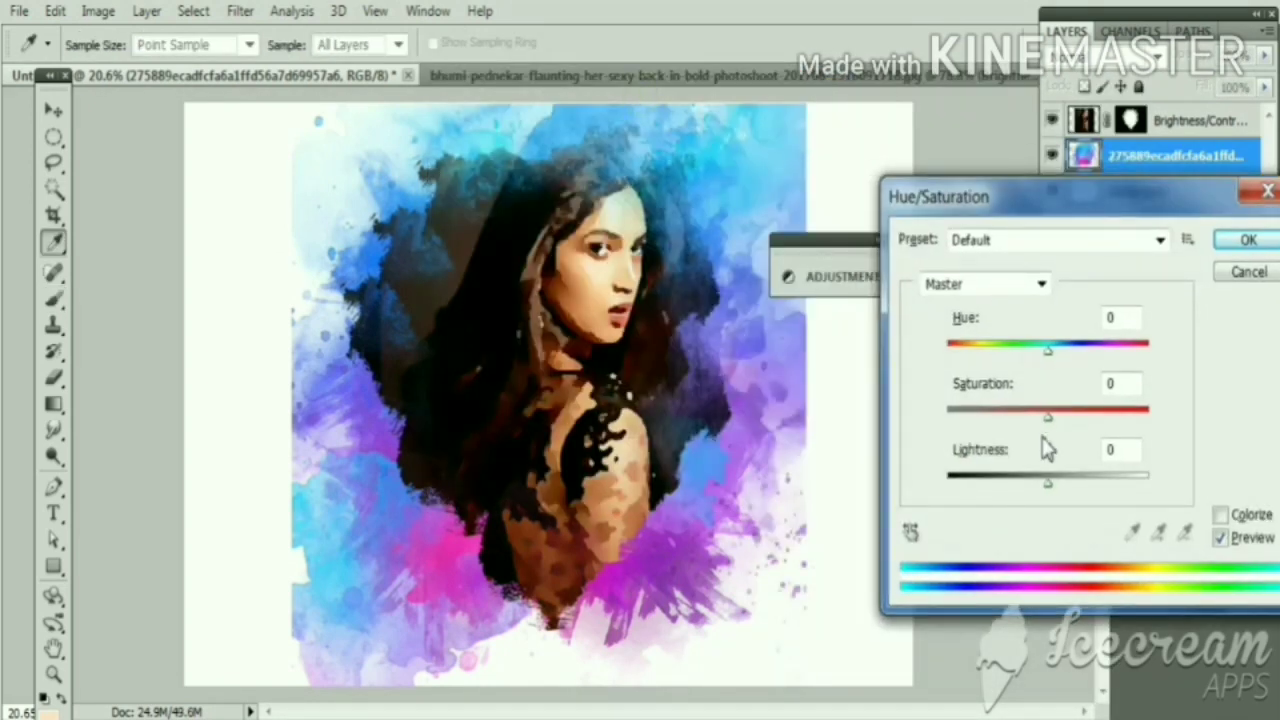
{"action": "left_click_drag", "start_coordinate": [1048, 412], "coordinate": [1012, 414]}
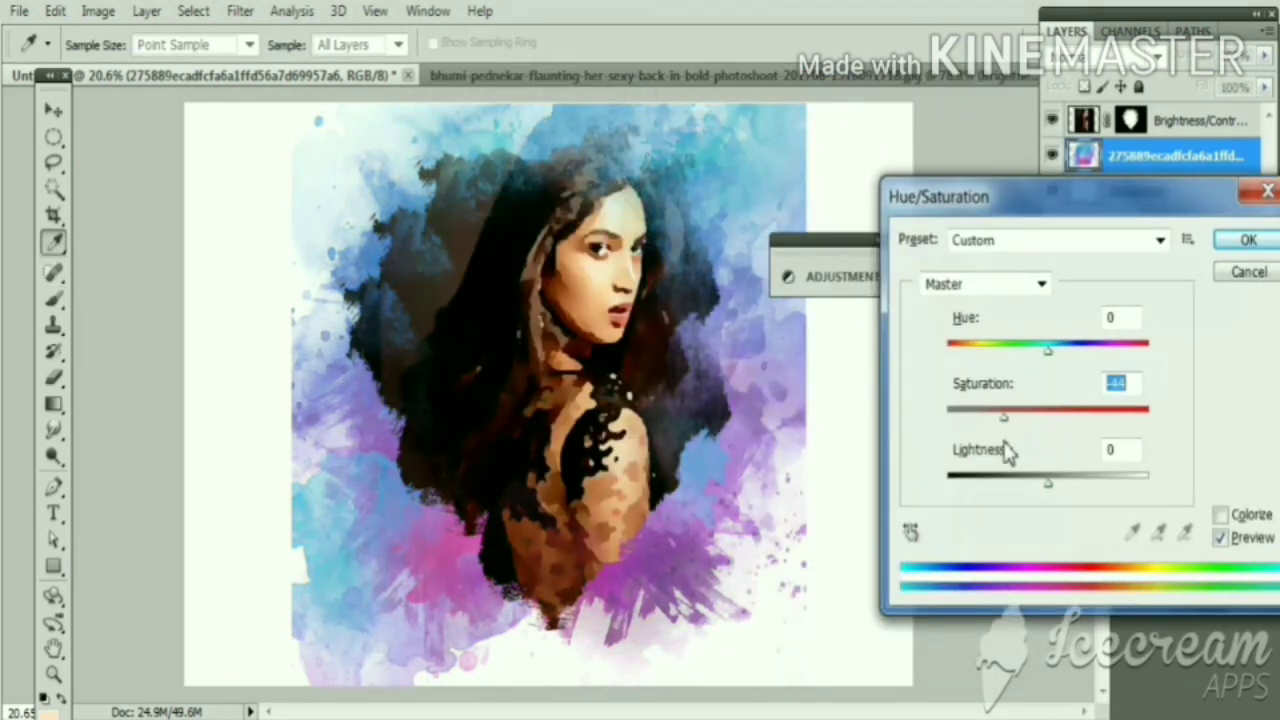
{"action": "left_click_drag", "start_coordinate": [1050, 362], "coordinate": [1068, 358]}
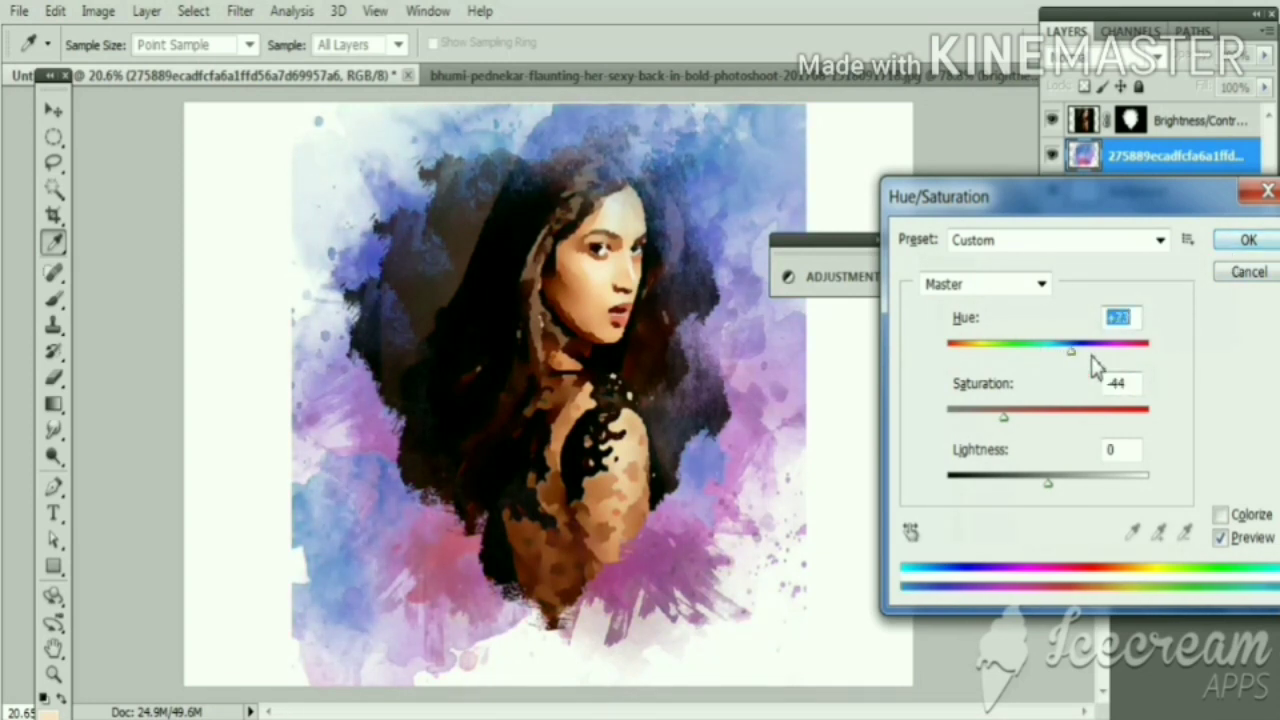
{"action": "left_click", "coordinate": [1250, 273]}
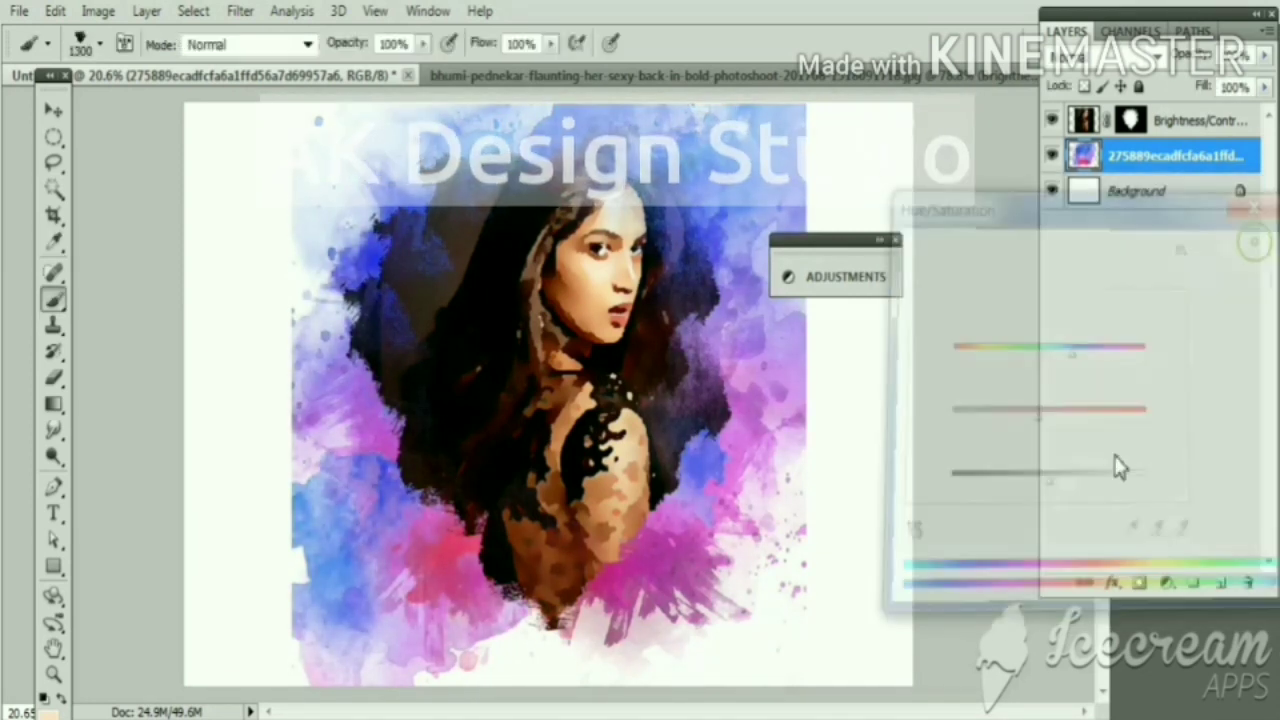
Step: Mask the watercolor's right and top edges with brush strokes, then add empty Layer 1 beneath
{"action": "left_click", "coordinate": [1140, 583]}
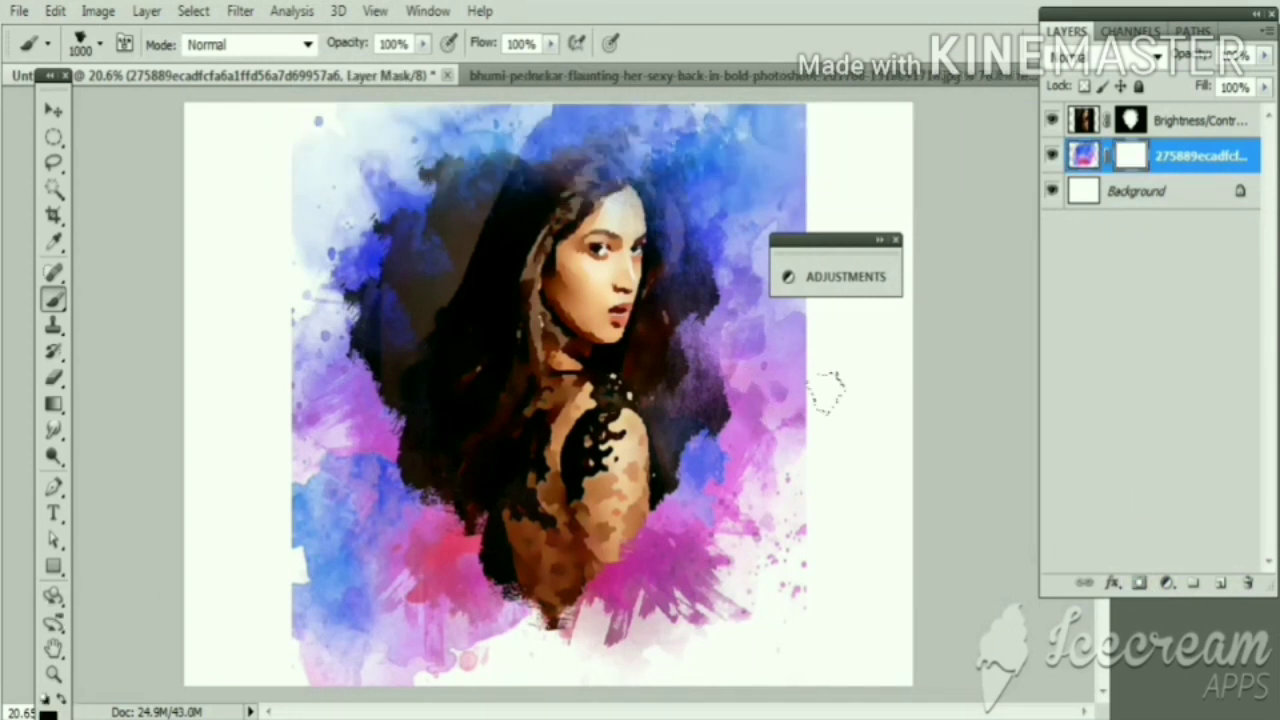
{"action": "mouse_move", "coordinate": [829, 386]}
{"action": "left_mouse_down"}
{"action": "mouse_move", "coordinate": [812, 378]}
{"action": "mouse_move", "coordinate": [800, 150]}
{"action": "left_mouse_up"}
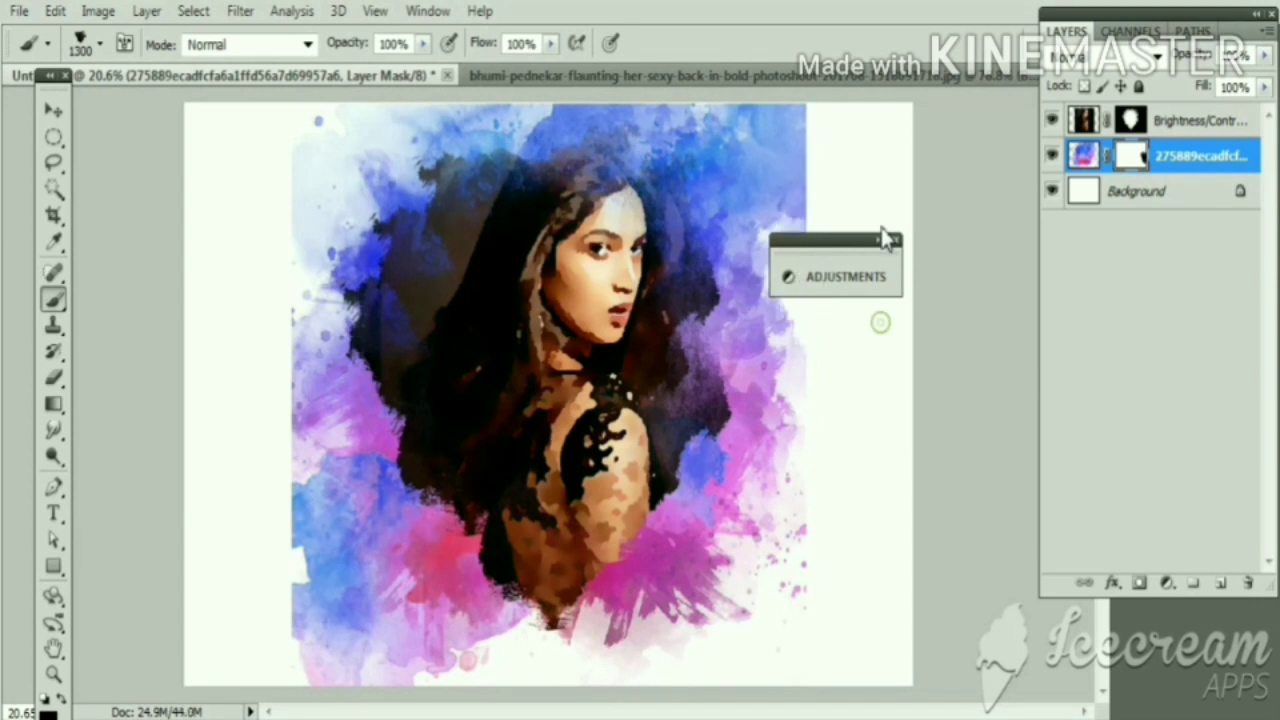
{"action": "key", "text": "ctrl+minus"}
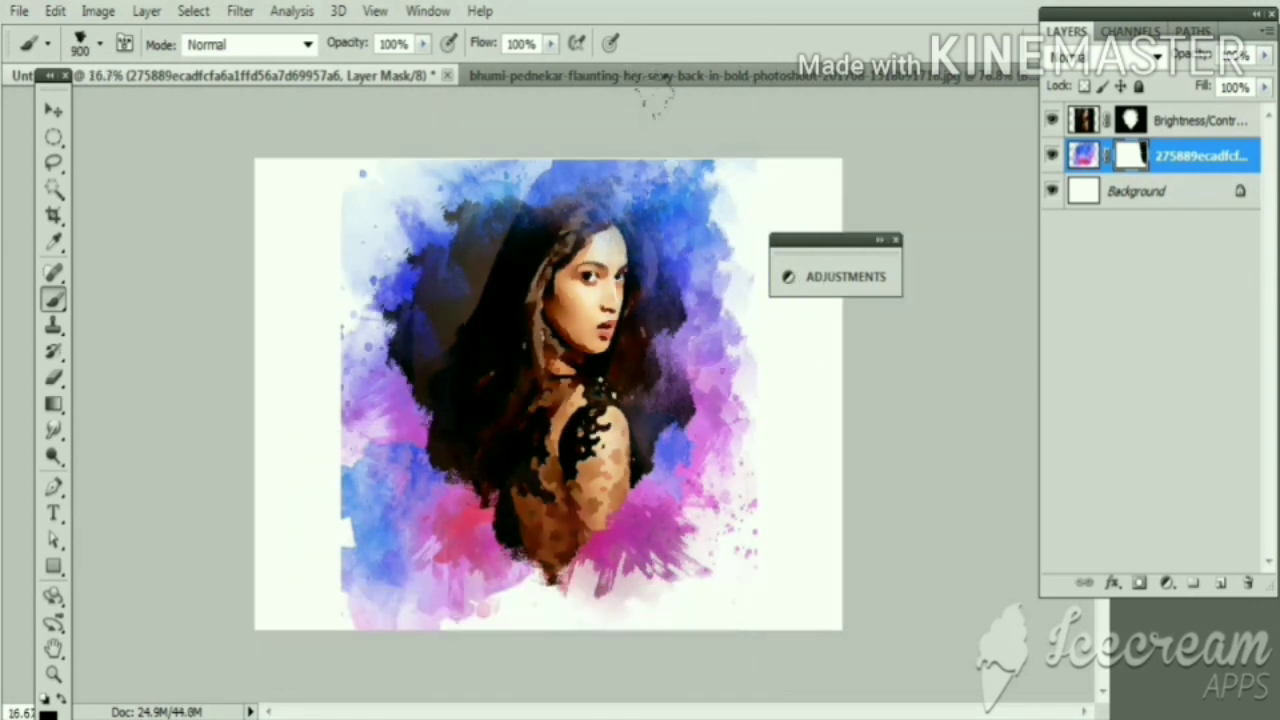
{"action": "mouse_move", "coordinate": [668, 130]}
{"action": "left_mouse_down"}
{"action": "mouse_move", "coordinate": [371, 120]}
{"action": "mouse_move", "coordinate": [429, 100]}
{"action": "mouse_move", "coordinate": [488, 105]}
{"action": "mouse_move", "coordinate": [286, 171]}
{"action": "mouse_move", "coordinate": [266, 366]}
{"action": "mouse_move", "coordinate": [270, 500]}
{"action": "left_mouse_up"}
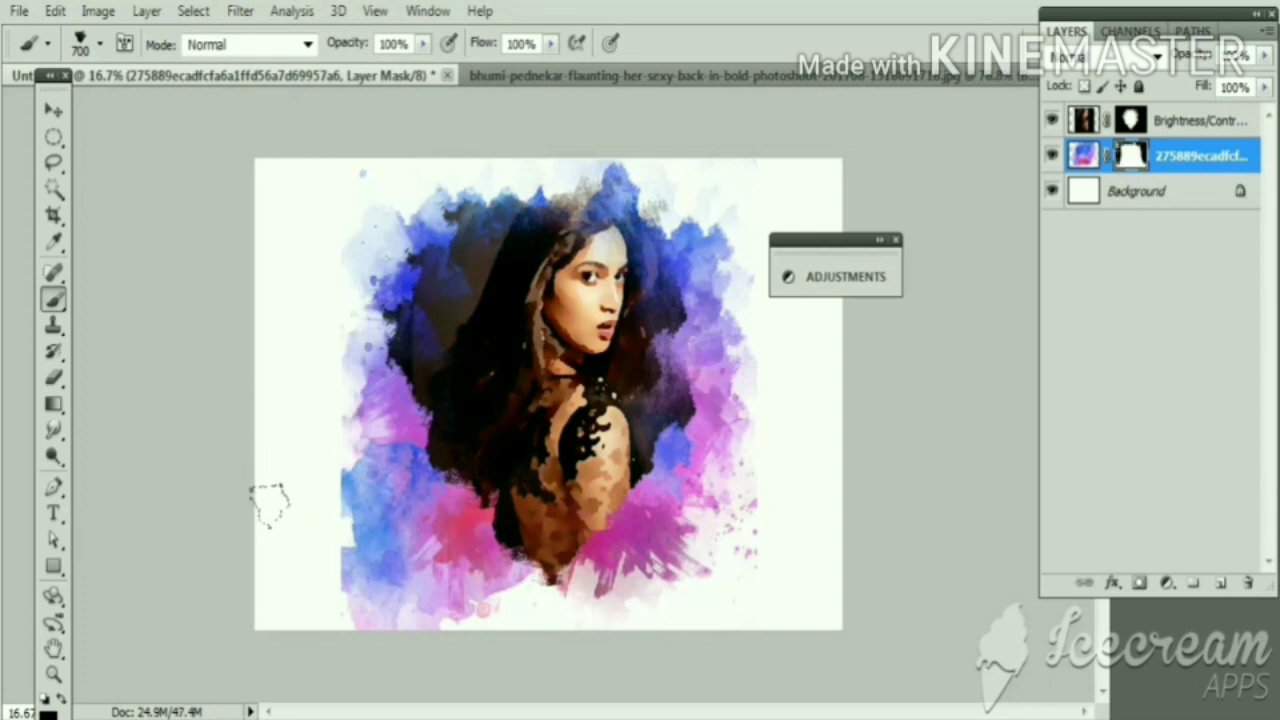
{"action": "key", "text": "i"}
{"action": "left_click", "coordinate": [1220, 584], "text": "ctrl"}
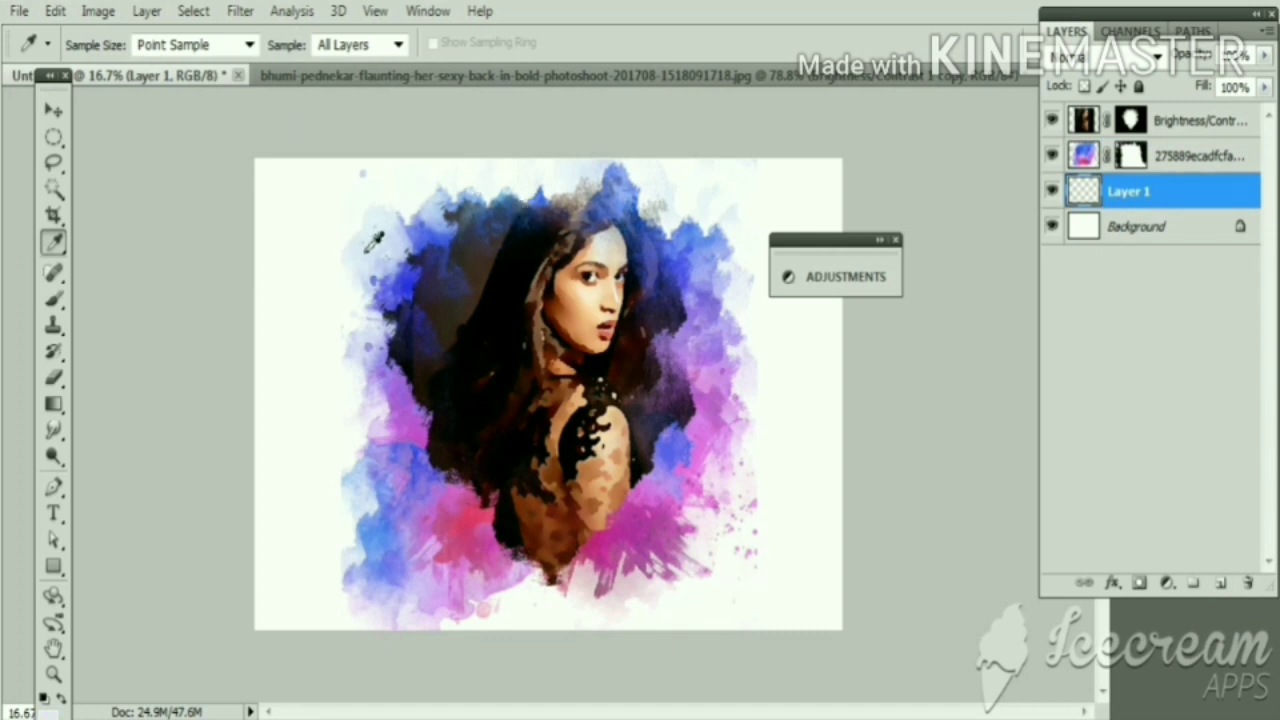
Step: Fill Layer 1 with pale blue and brush black on the watercolor mask over the white lower and right edges
{"action": "key", "text": "alt+BackSpace"}
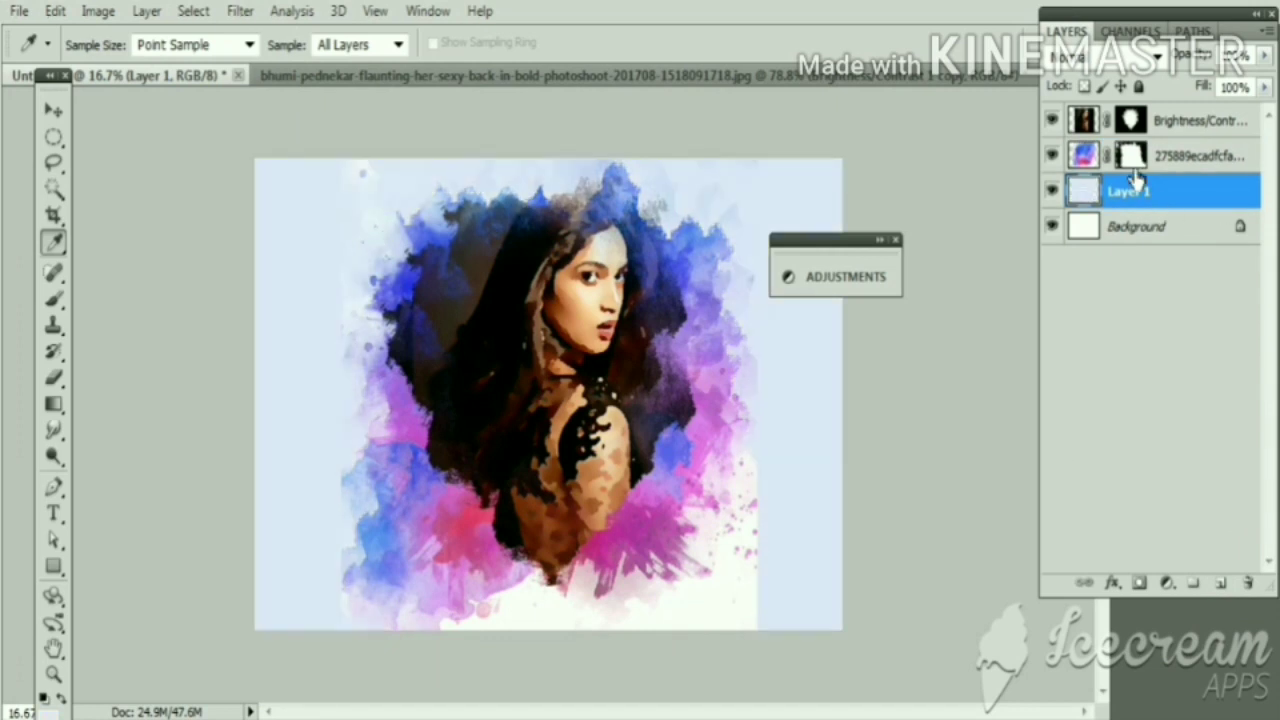
{"action": "left_click", "coordinate": [1132, 163]}
{"action": "key", "text": "b"}
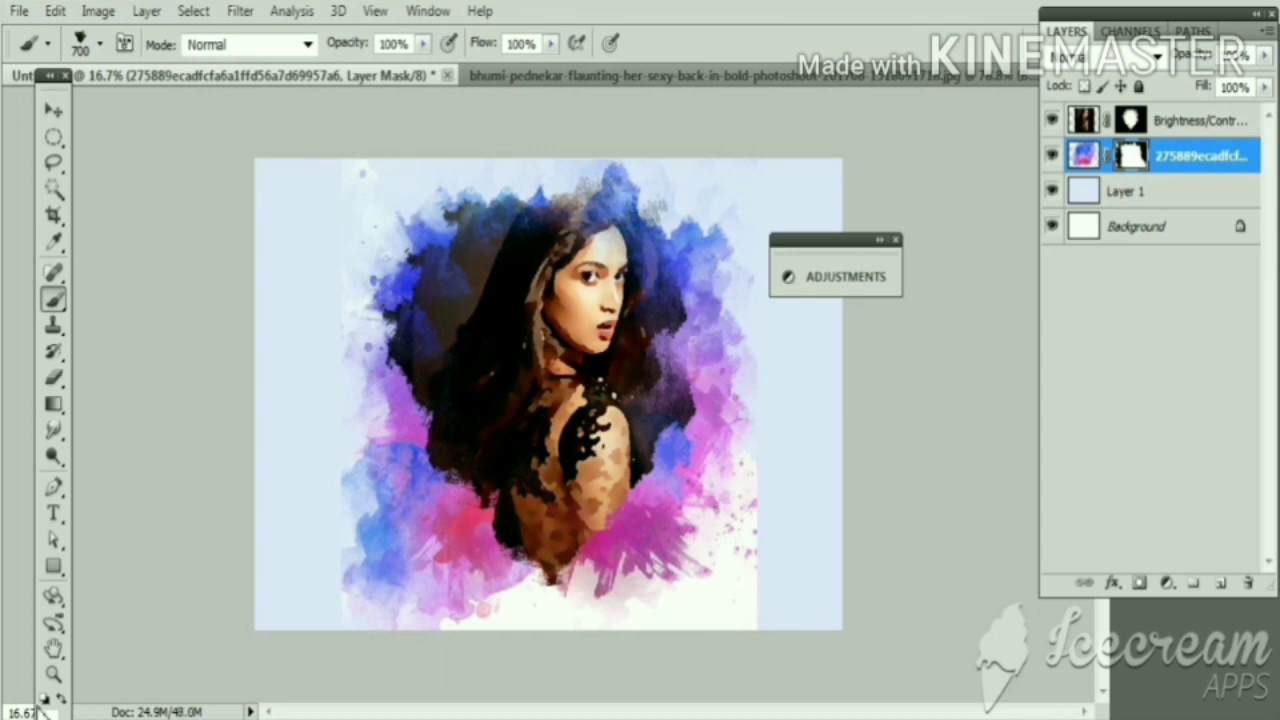
{"action": "left_click", "coordinate": [47, 703]}
{"action": "left_click", "coordinate": [840, 670]}
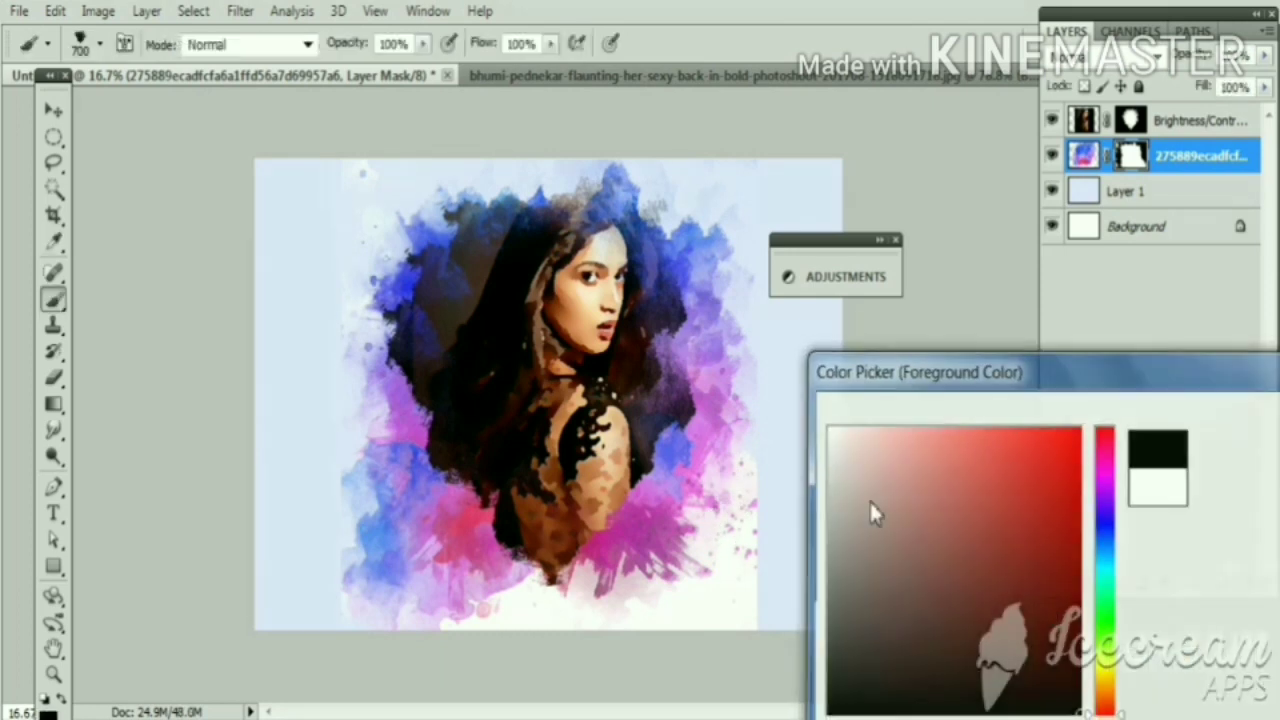
{"action": "key", "text": "Return"}
{"action": "mouse_move", "coordinate": [748, 535]}
{"action": "left_mouse_down"}
{"action": "mouse_move", "coordinate": [686, 600]}
{"action": "mouse_move", "coordinate": [600, 615]}
{"action": "mouse_move", "coordinate": [486, 605]}
{"action": "mouse_move", "coordinate": [480, 620]}
{"action": "left_mouse_up"}
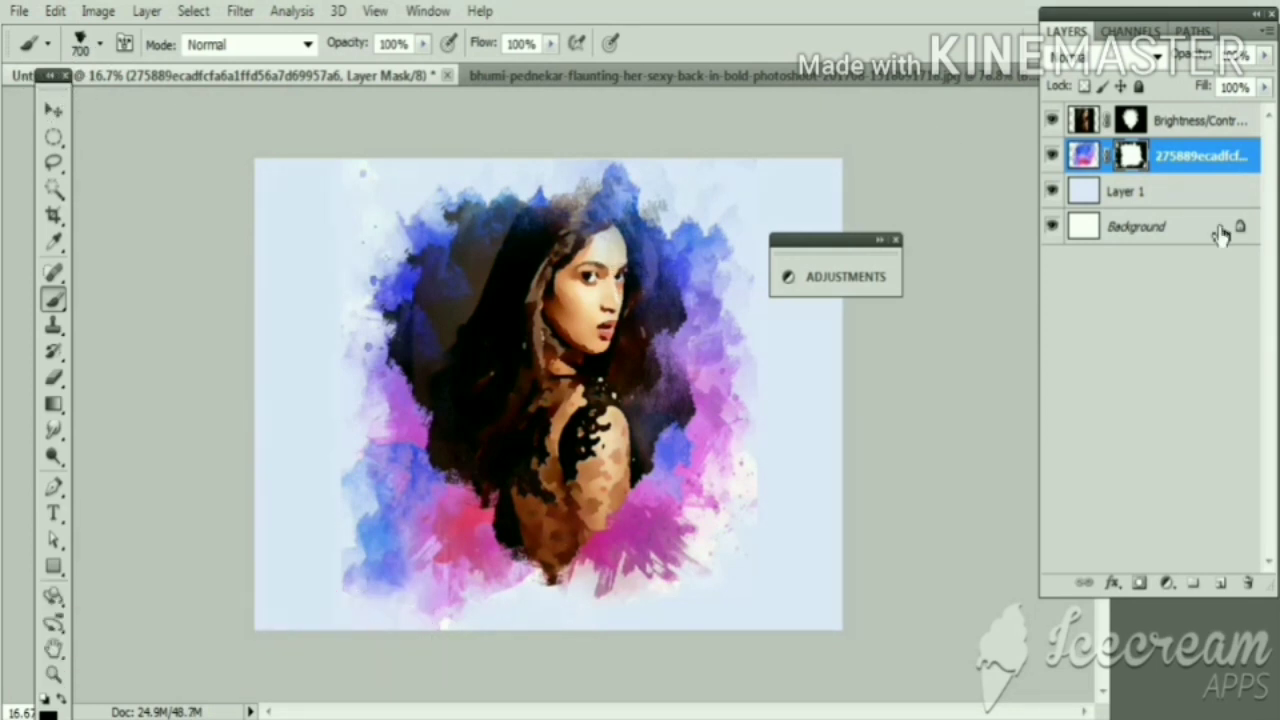
Step: Duplicate the watercolor layer and place the copy at the top of the layer stack
{"action": "left_click", "coordinate": [55, 111]}
{"action": "left_click_drag", "start_coordinate": [1195, 160], "coordinate": [1190, 110]}
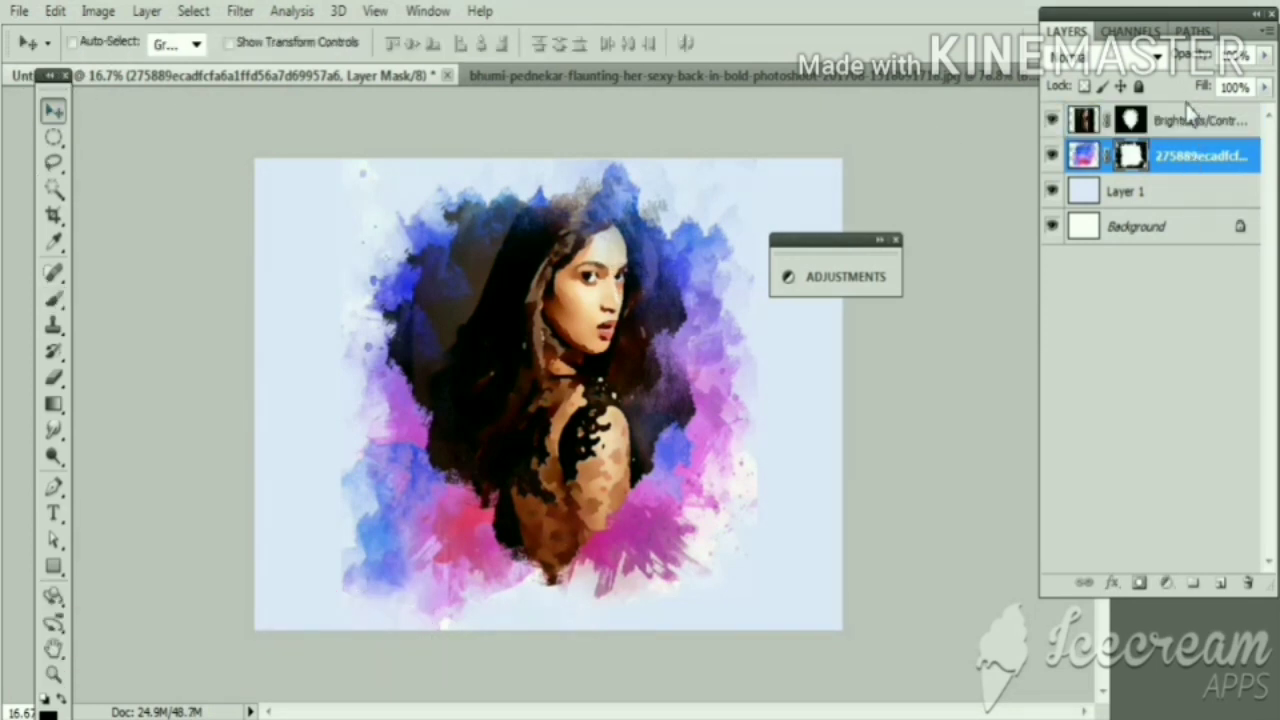
{"action": "left_click_drag", "start_coordinate": [1190, 163], "coordinate": [1190, 118]}
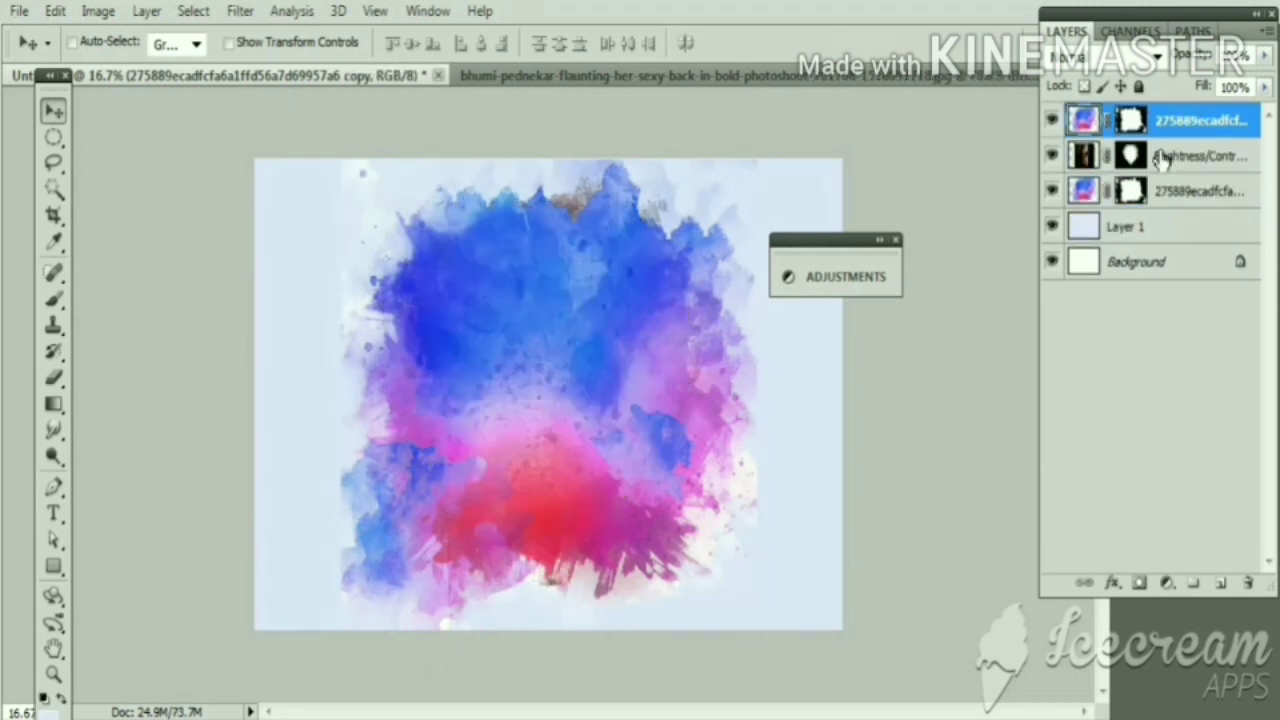
Step: Change the top copy's blend mode so the portrait takes on blue and pink tints
{"action": "left_click", "coordinate": [1118, 65]}
{"action": "scroll", "coordinate": [1118, 65], "scroll_direction": "down", "scroll_amount": 2}
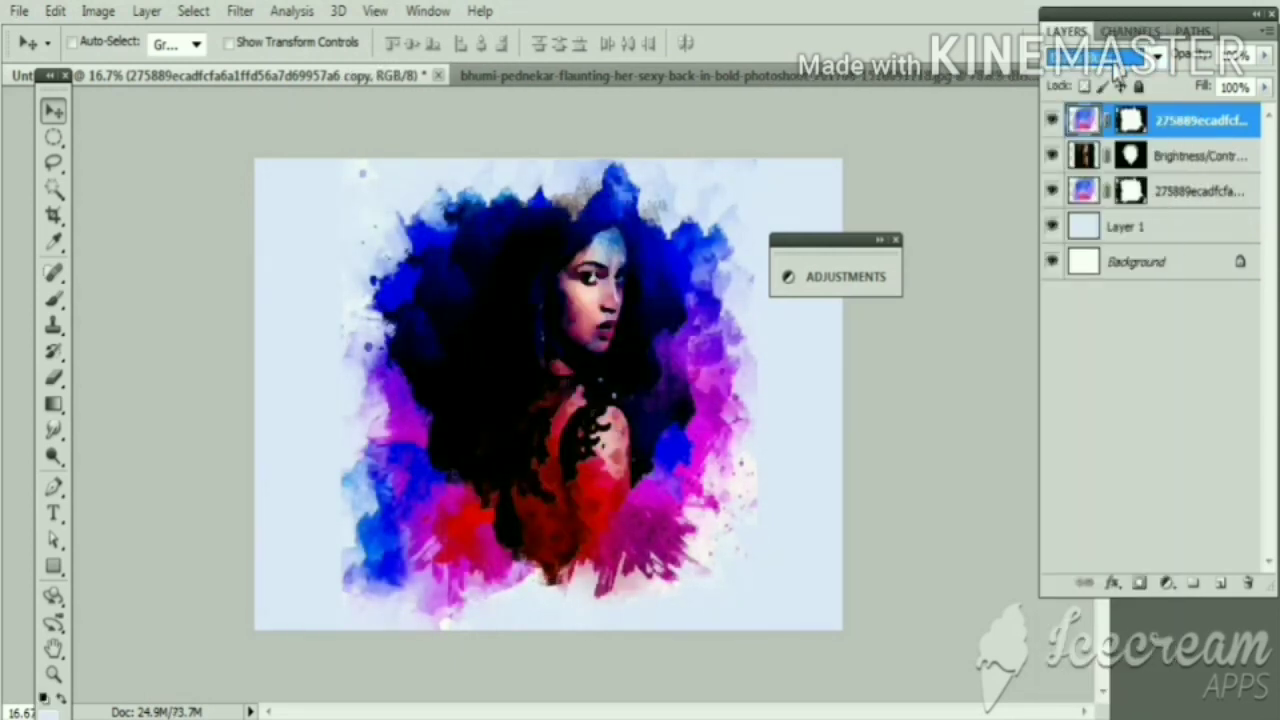
{"action": "scroll", "coordinate": [1118, 65], "scroll_direction": "down", "scroll_amount": 2}
{"action": "scroll", "coordinate": [1118, 64], "scroll_direction": "down", "scroll_amount": 2}
{"action": "scroll", "coordinate": [1118, 64], "scroll_direction": "down", "scroll_amount": 2}
{"action": "scroll", "coordinate": [1118, 64], "scroll_direction": "down", "scroll_amount": 1}
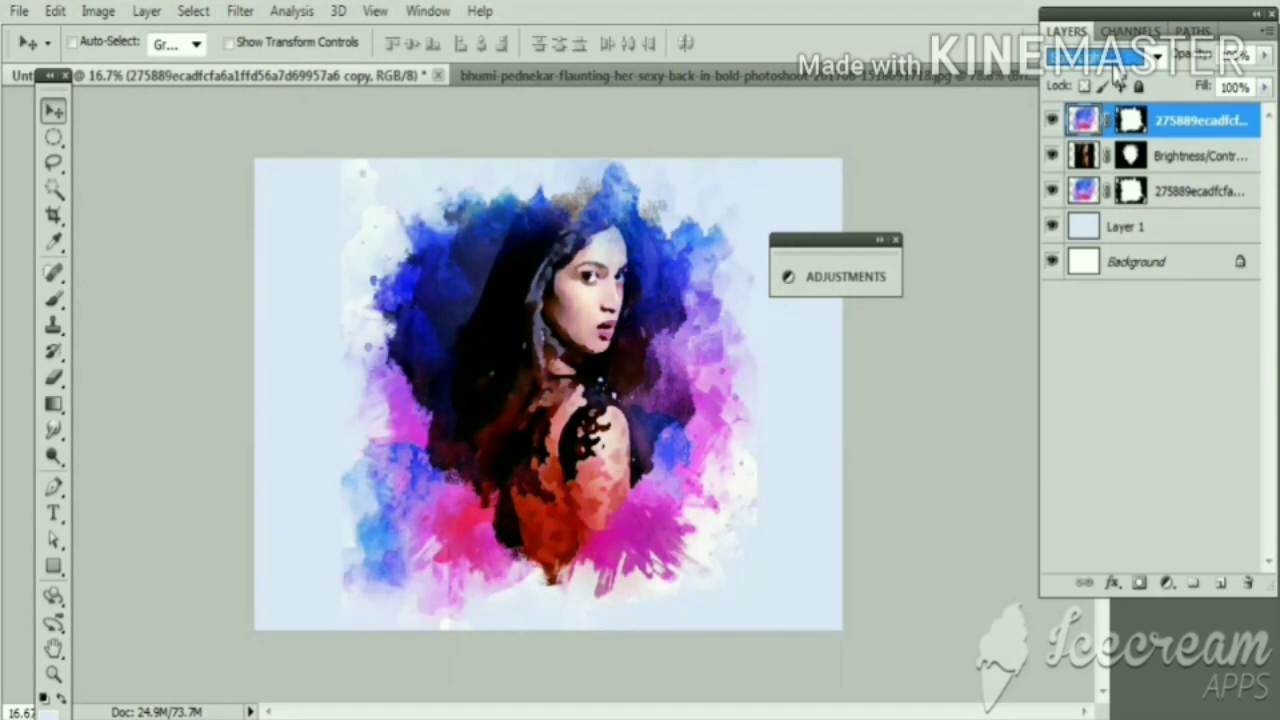
{"action": "scroll", "coordinate": [1120, 84], "scroll_direction": "down", "scroll_amount": 1}
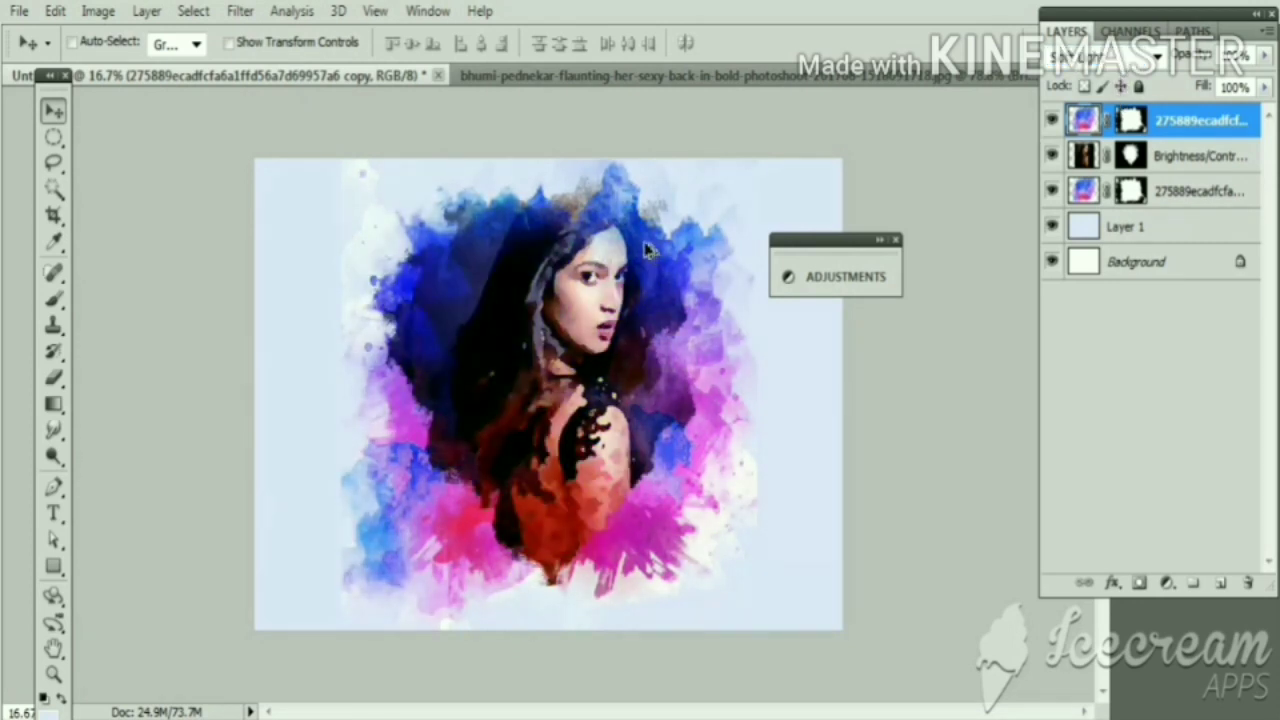
{"action": "key", "text": "ctrl+plus"}
{"action": "left_click", "coordinate": [1131, 120]}
{"action": "key", "text": "b"}
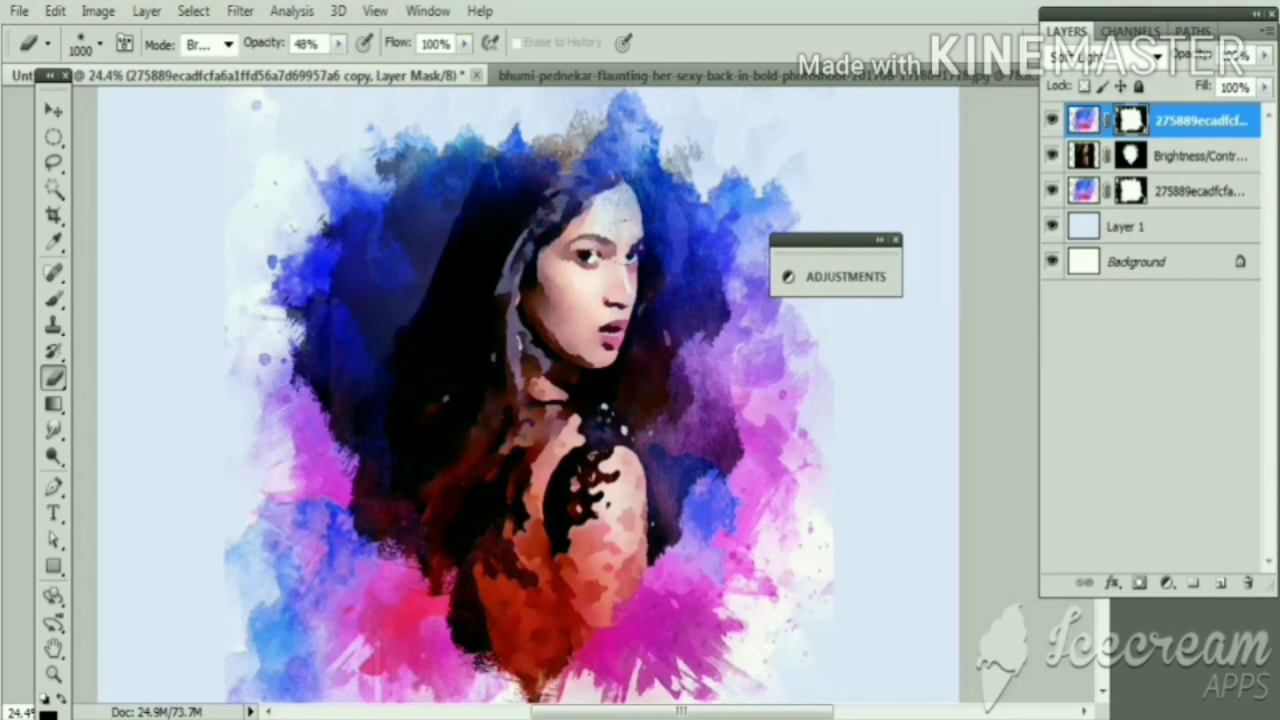
Step: Paint the top copy's mask black at 100% opacity over the face and shoulder, restoring skin tones
{"action": "left_click", "coordinate": [1052, 121]}
{"action": "left_click", "coordinate": [1052, 121]}
{"action": "left_click_drag", "start_coordinate": [337, 45], "coordinate": [404, 60]}
{"action": "key", "text": "b"}
{"action": "left_click_drag", "start_coordinate": [500, 430], "coordinate": [660, 470]}
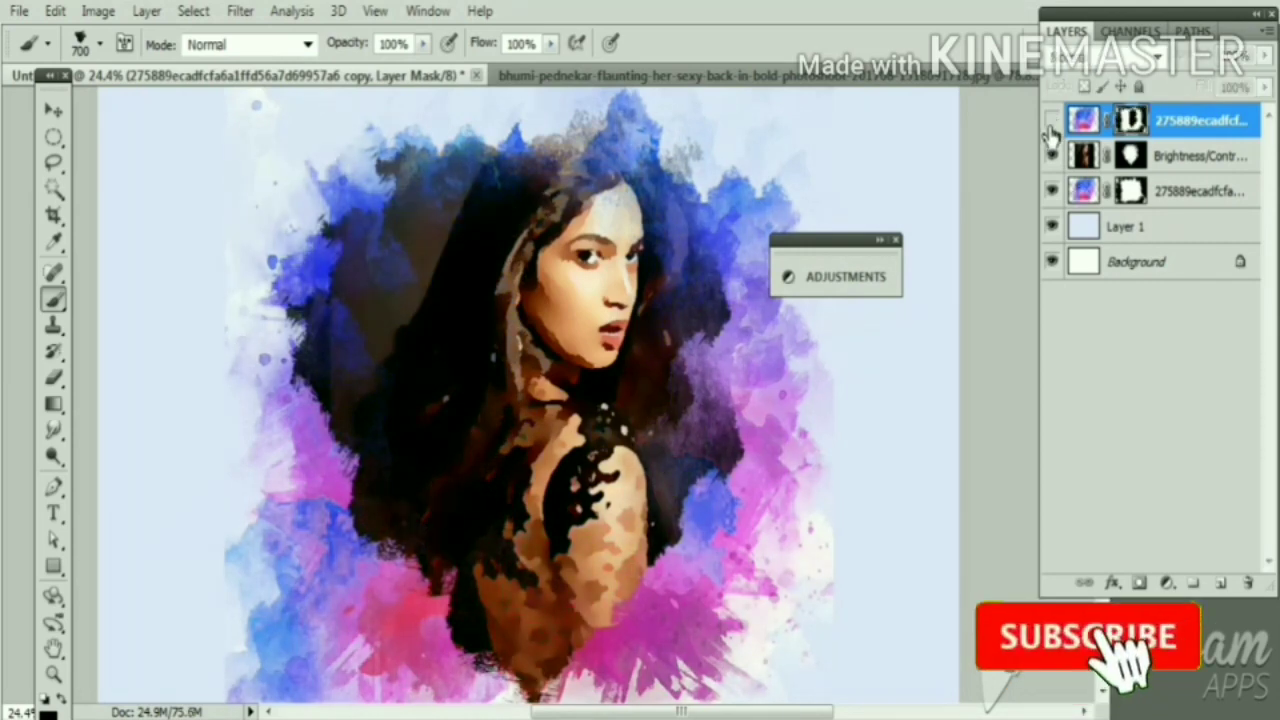
{"action": "key", "text": "alt+bracketleft"}
{"action": "key", "text": "alt+bracketleft"}
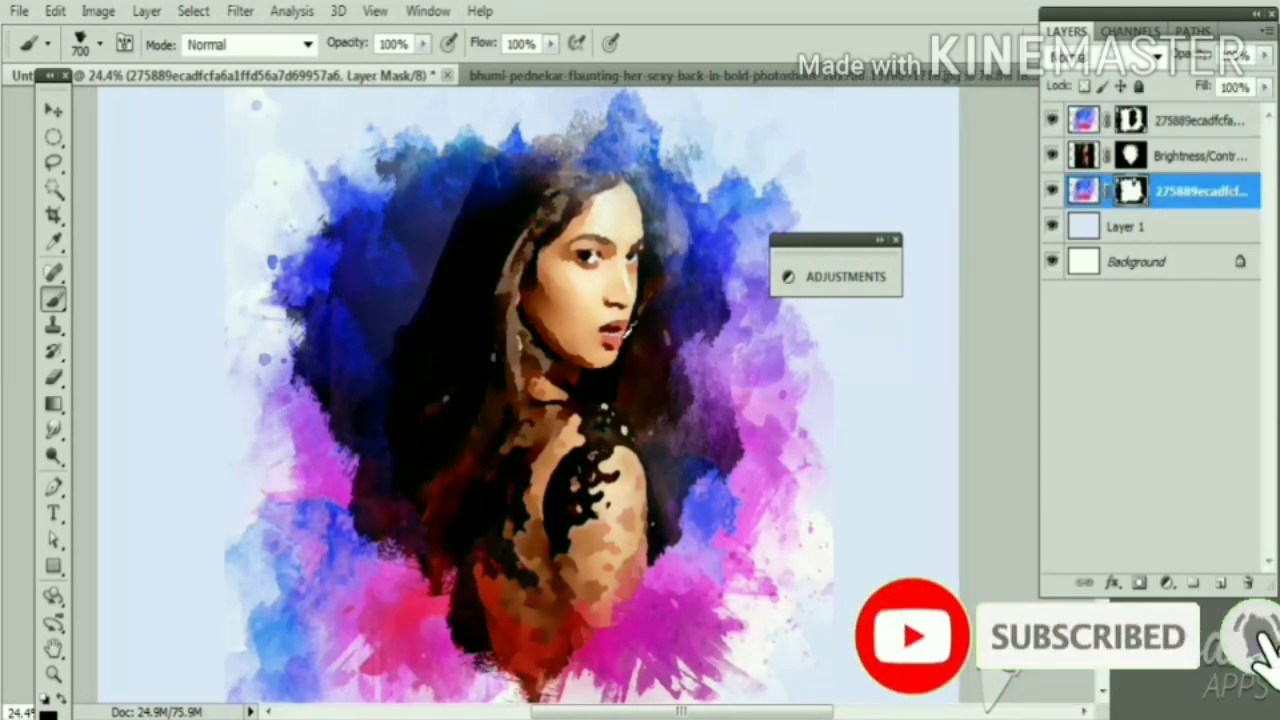
{"action": "key", "text": "ctrl+minus"}
Step: Add an empty Layer 2 and paint blue clouds in the upper left with an 800 brush
{"action": "key", "text": "v"}
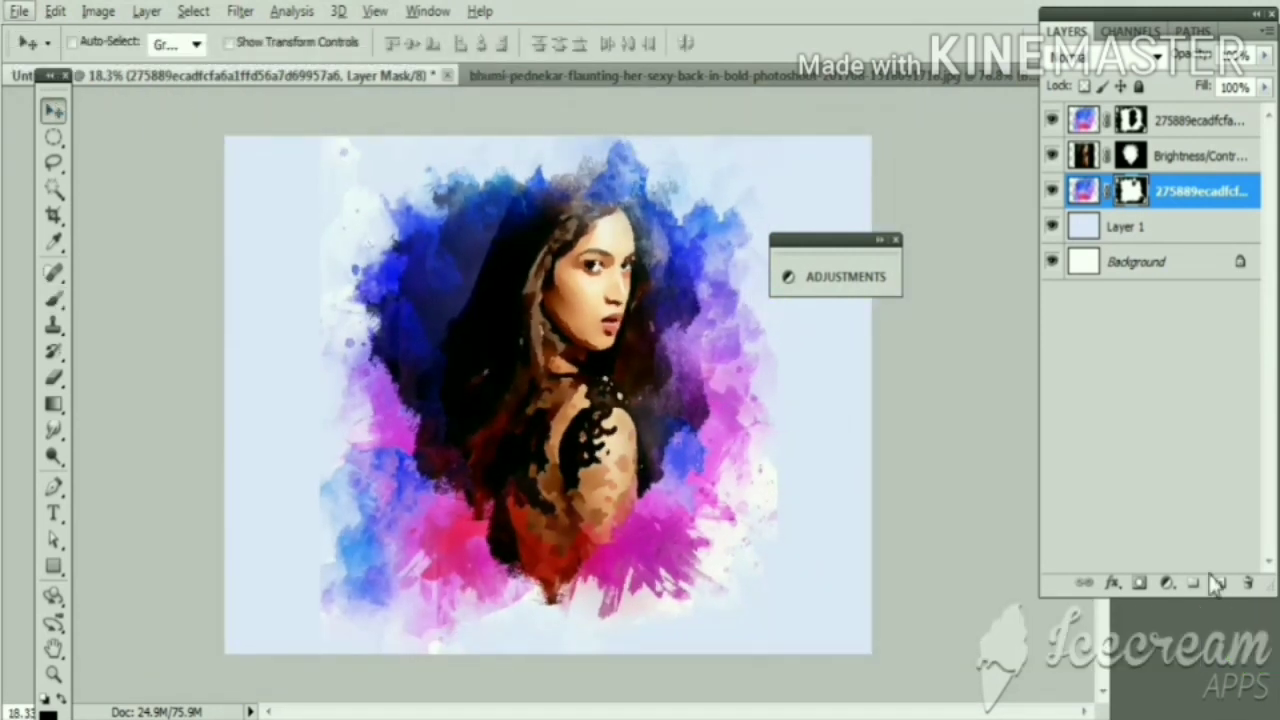
{"action": "left_click", "coordinate": [1219, 582]}
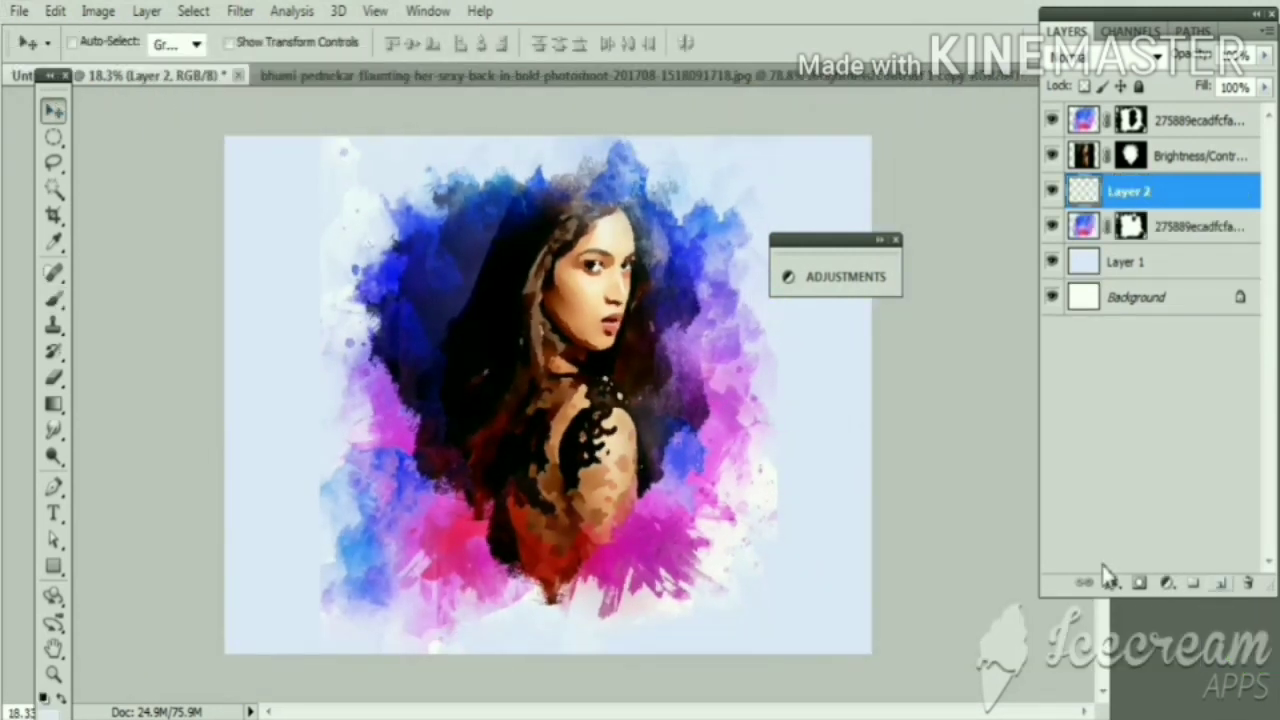
{"action": "key", "text": "o"}
{"action": "key", "text": "i"}
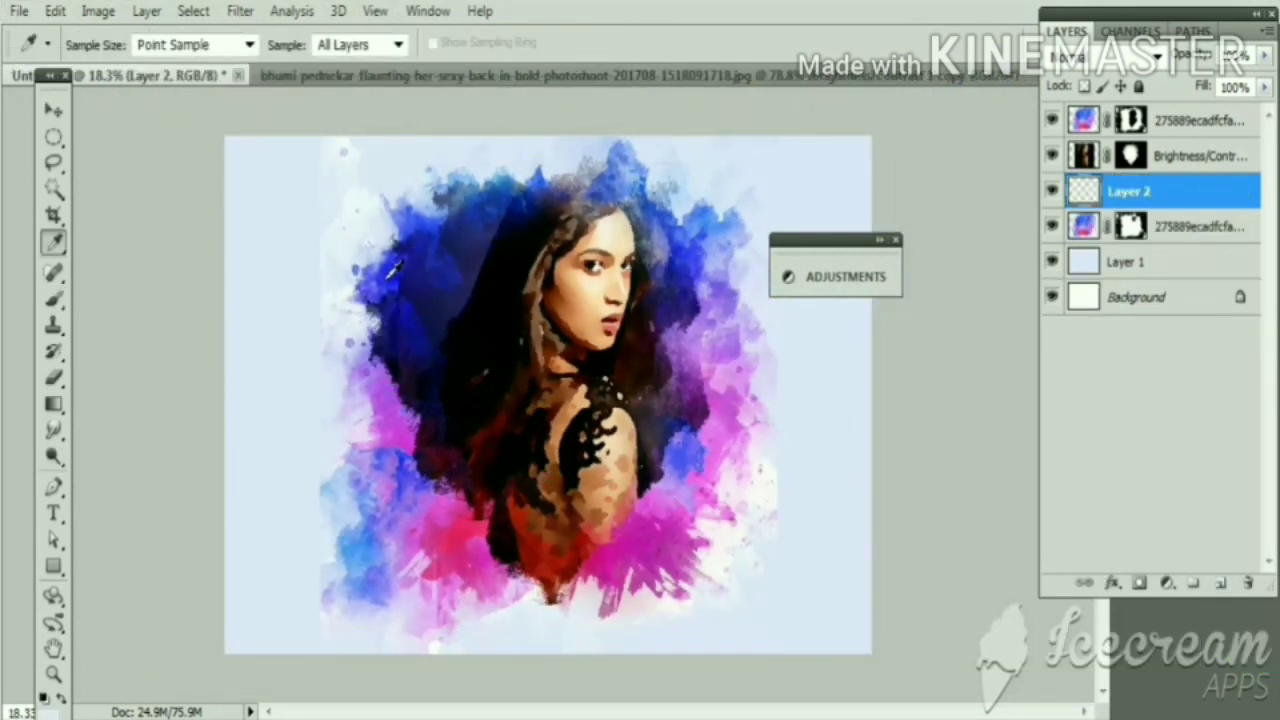
{"action": "key", "text": "b"}
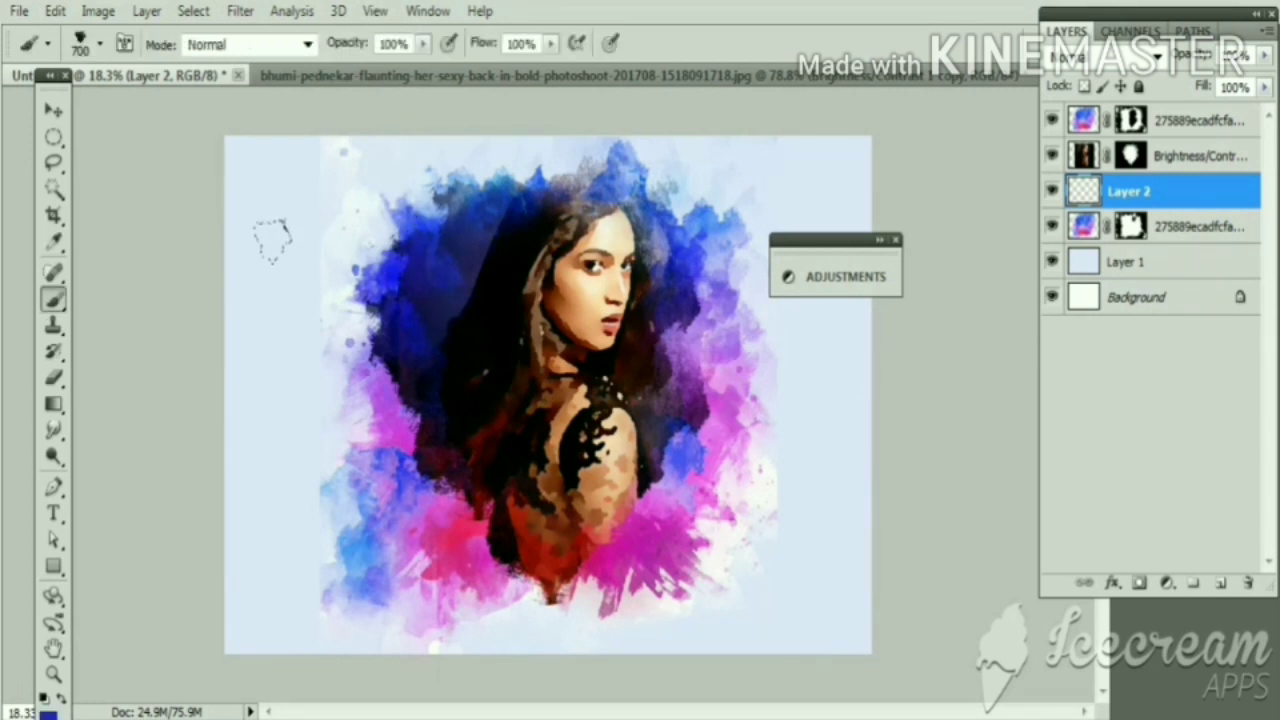
{"action": "key", "text": "bracketright"}
{"action": "mouse_move", "coordinate": [272, 240]}
{"action": "left_mouse_down"}
{"action": "mouse_move", "coordinate": [330, 320]}
{"action": "mouse_move", "coordinate": [265, 120]}
{"action": "mouse_move", "coordinate": [340, 200]}
{"action": "left_mouse_up"}
{"action": "mouse_move", "coordinate": [240, 150]}
{"action": "left_mouse_down"}
{"action": "mouse_move", "coordinate": [283, 265]}
{"action": "mouse_move", "coordinate": [420, 170]}
{"action": "mouse_move", "coordinate": [560, 150]}
{"action": "left_mouse_up"}
{"action": "left_click_drag", "start_coordinate": [250, 360], "coordinate": [300, 450]}
Step: Sample and paint light blue and pink clouds over the lower-left area
{"action": "key", "text": "i"}
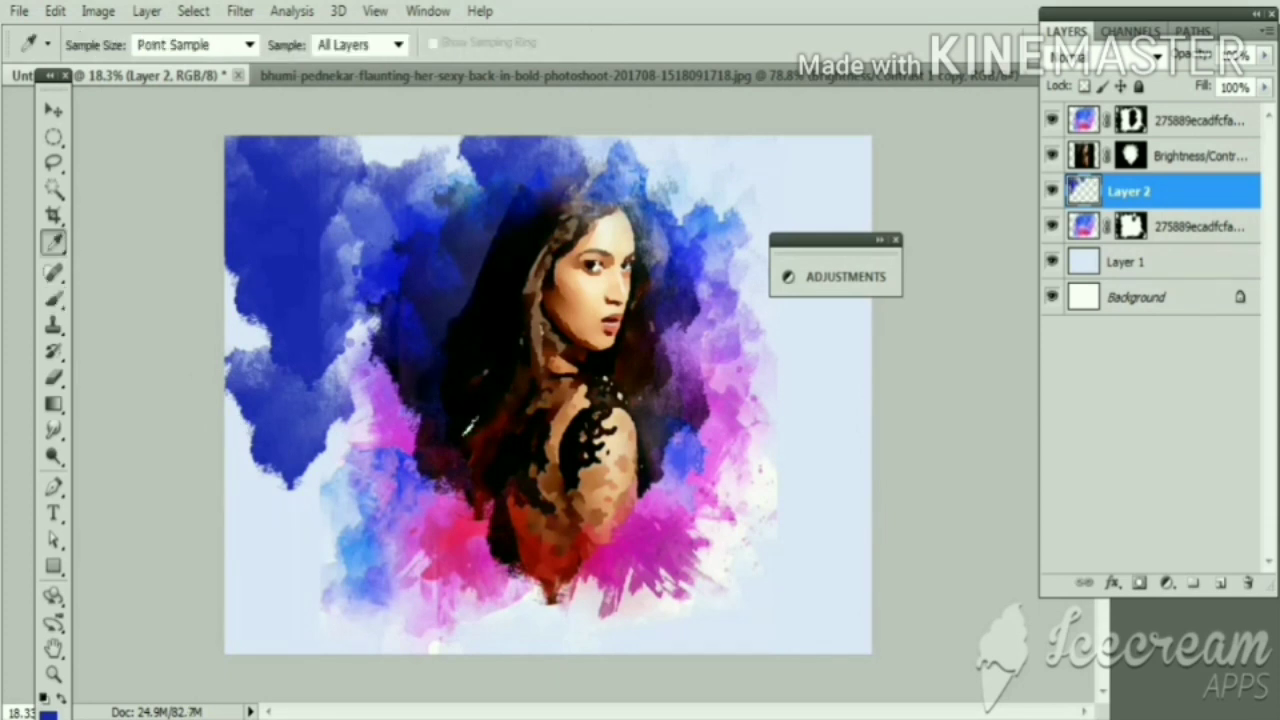
{"action": "key", "text": "b"}
{"action": "mouse_move", "coordinate": [333, 528]}
{"action": "left_mouse_down"}
{"action": "mouse_move", "coordinate": [300, 560]}
{"action": "mouse_move", "coordinate": [180, 423]}
{"action": "mouse_move", "coordinate": [200, 480]}
{"action": "left_mouse_up"}
{"action": "key", "text": "i"}
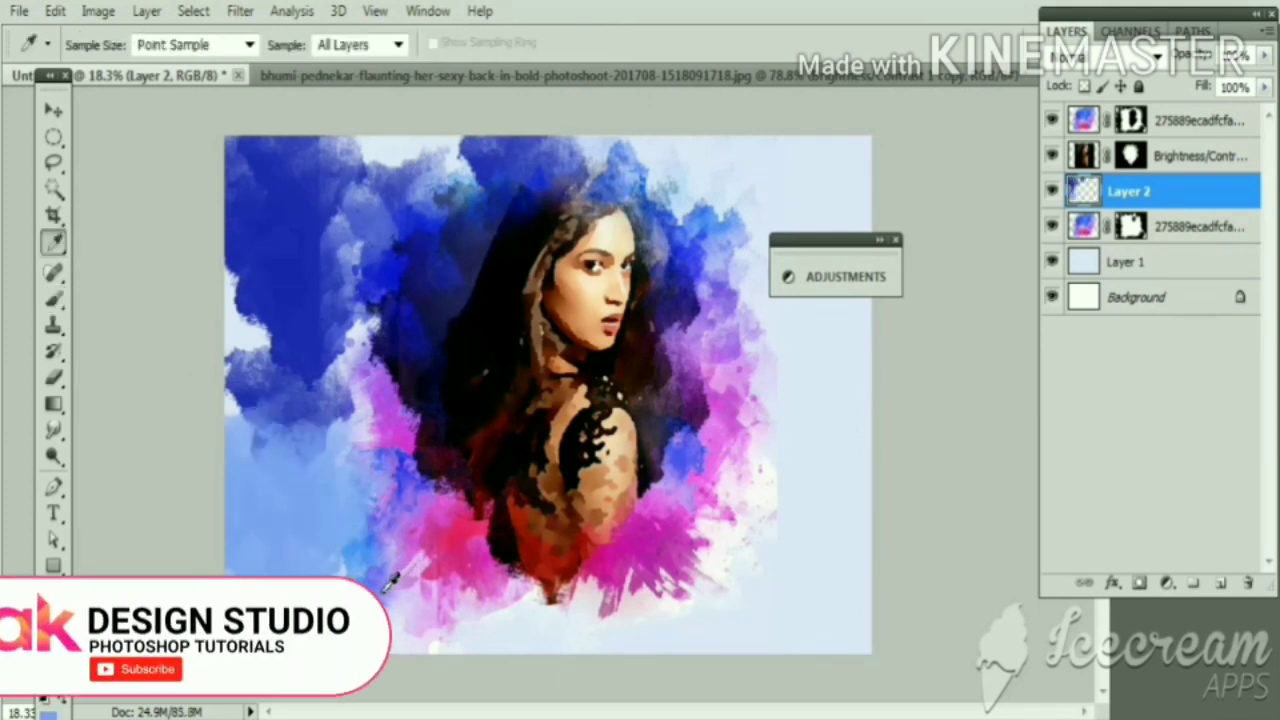
{"action": "key", "text": "b"}
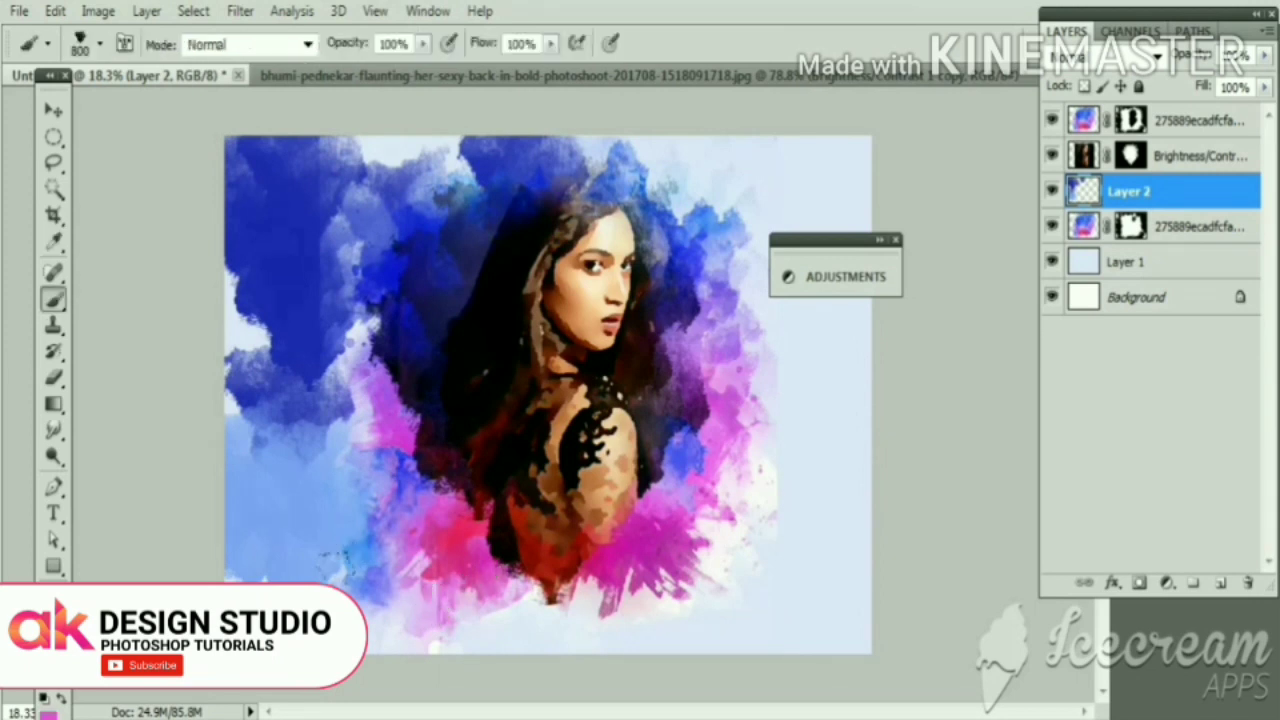
{"action": "left_click_drag", "start_coordinate": [465, 610], "coordinate": [215, 580]}
{"action": "left_click_drag", "start_coordinate": [435, 595], "coordinate": [575, 630]}
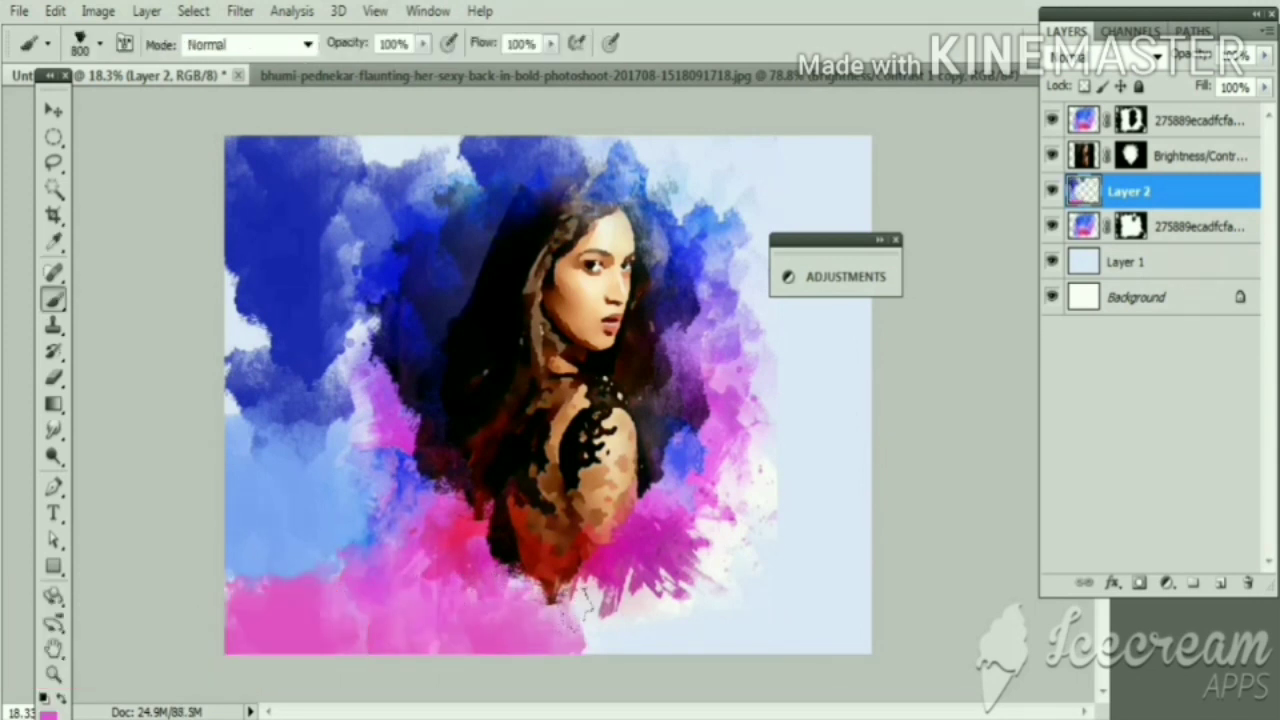
Step: Sample a dark colour and paint black clouds over the lower-right canvas
{"action": "key", "text": "i"}
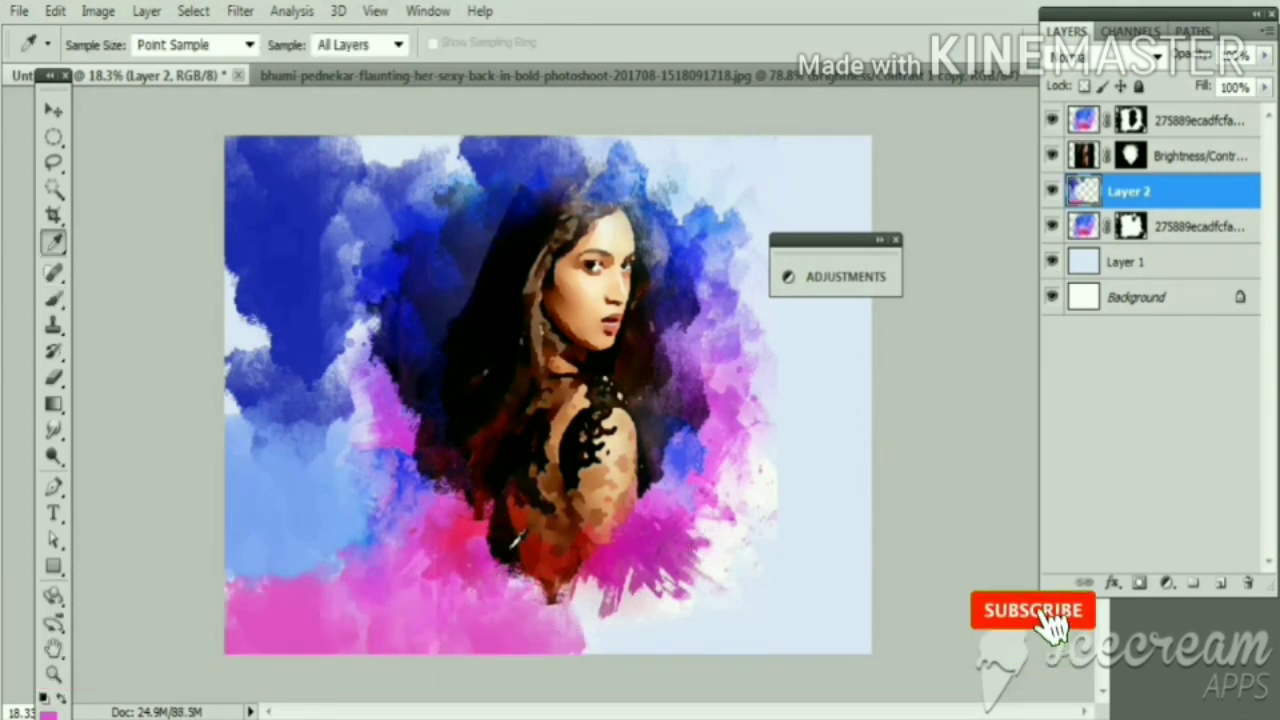
{"action": "left_click", "coordinate": [545, 560]}
{"action": "key", "text": "b"}
{"action": "left_click", "coordinate": [612, 600]}
{"action": "mouse_move", "coordinate": [612, 600]}
{"action": "left_mouse_down"}
{"action": "mouse_move", "coordinate": [780, 600]}
{"action": "mouse_move", "coordinate": [790, 540]}
{"action": "mouse_move", "coordinate": [760, 480]}
{"action": "mouse_move", "coordinate": [810, 474]}
{"action": "left_mouse_up"}
Step: Sample lavender and paint it along the right side and upper-right area
{"action": "key", "text": "i"}
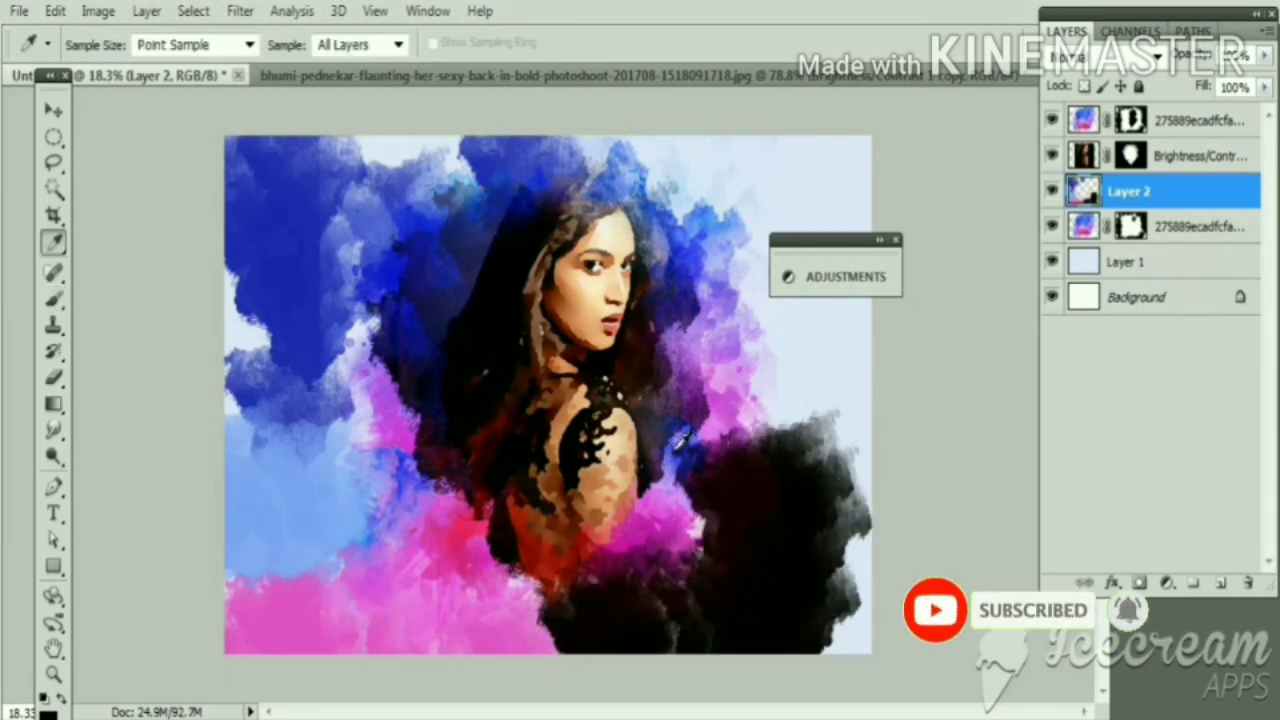
{"action": "left_click", "coordinate": [742, 268]}
{"action": "key", "text": "b"}
{"action": "mouse_move", "coordinate": [790, 330]}
{"action": "left_mouse_down"}
{"action": "mouse_move", "coordinate": [829, 428]}
{"action": "mouse_move", "coordinate": [840, 640]}
{"action": "left_mouse_up"}
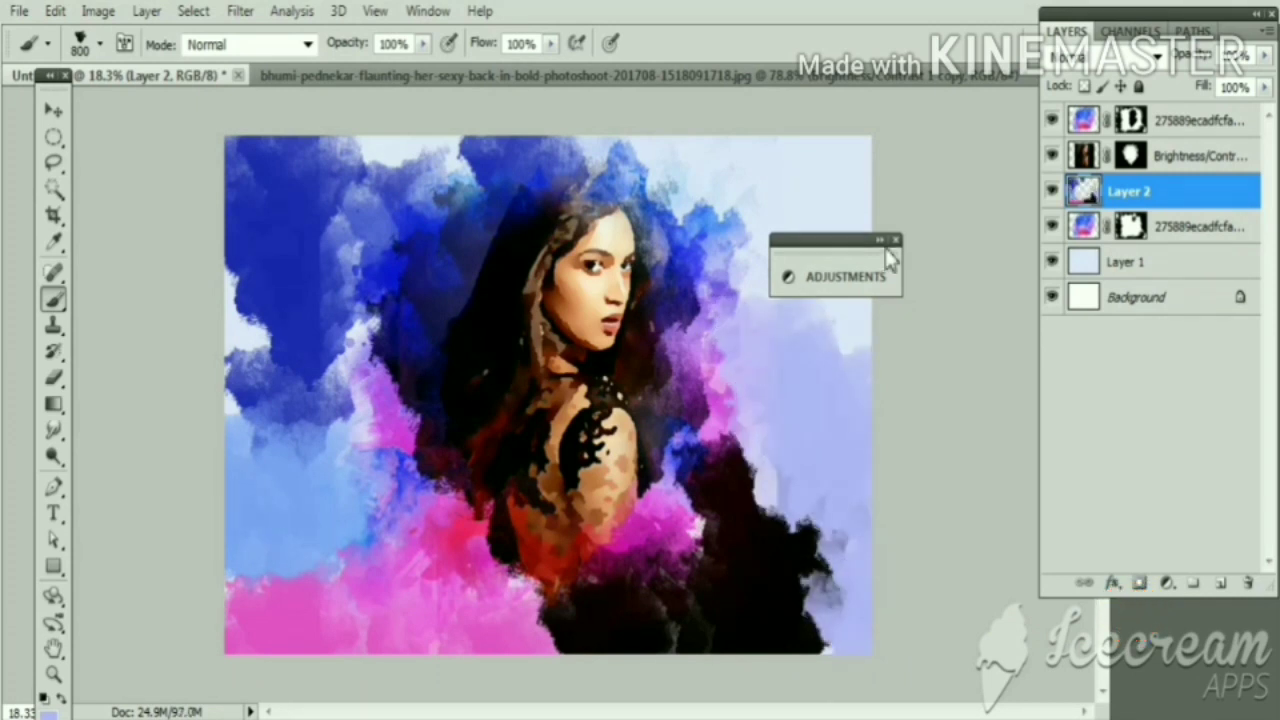
{"action": "left_click", "coordinate": [890, 243]}
{"action": "mouse_move", "coordinate": [843, 185]}
{"action": "left_mouse_down"}
{"action": "mouse_move", "coordinate": [809, 157]}
{"action": "mouse_move", "coordinate": [656, 103]}
{"action": "mouse_move", "coordinate": [767, 178]}
{"action": "left_mouse_up"}
Step: Copy the Brightness/Contrast portrait layer from the original photo into the artwork, just above Background
{"action": "key", "text": "v"}
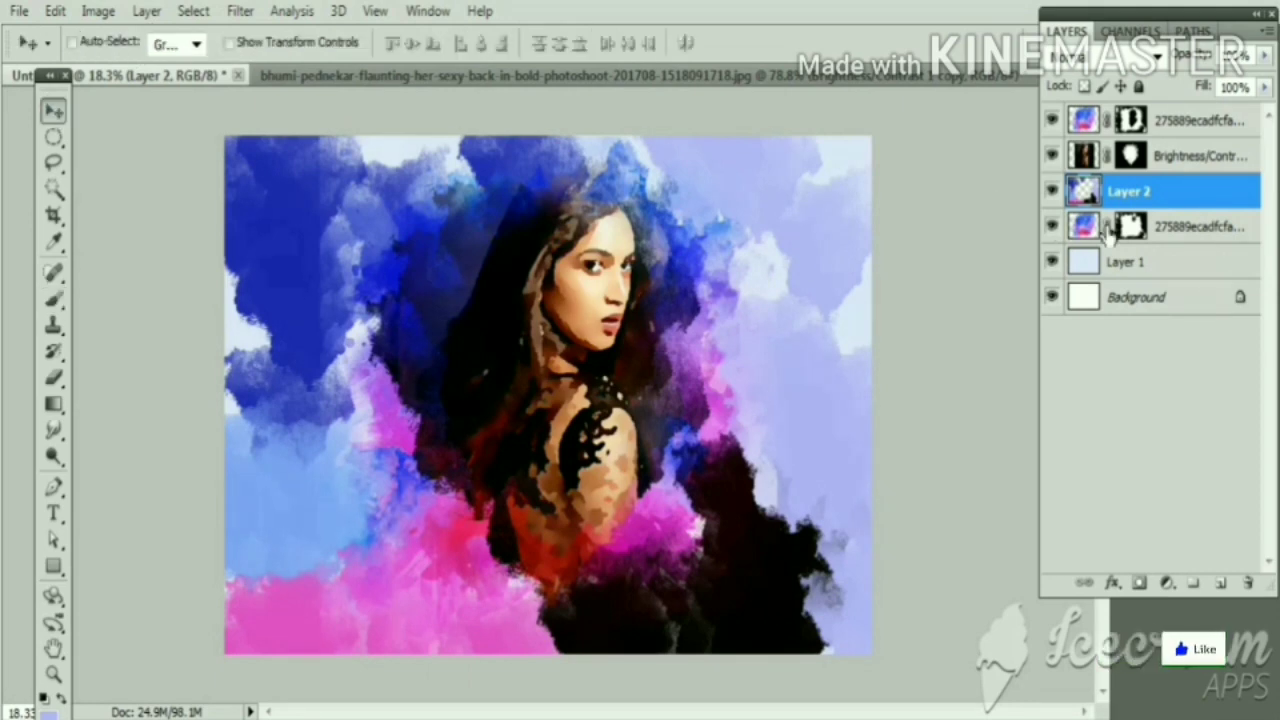
{"action": "left_click", "coordinate": [358, 75]}
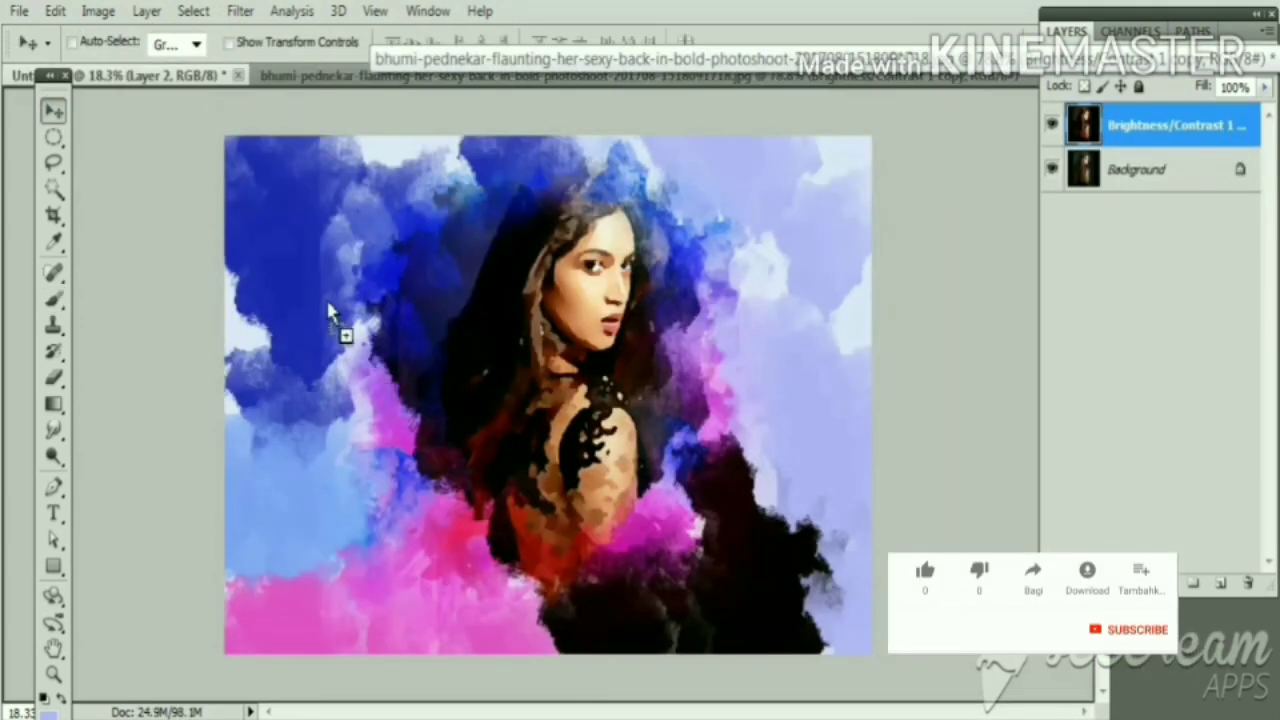
{"action": "left_click_drag", "start_coordinate": [199, 89], "coordinate": [428, 371]}
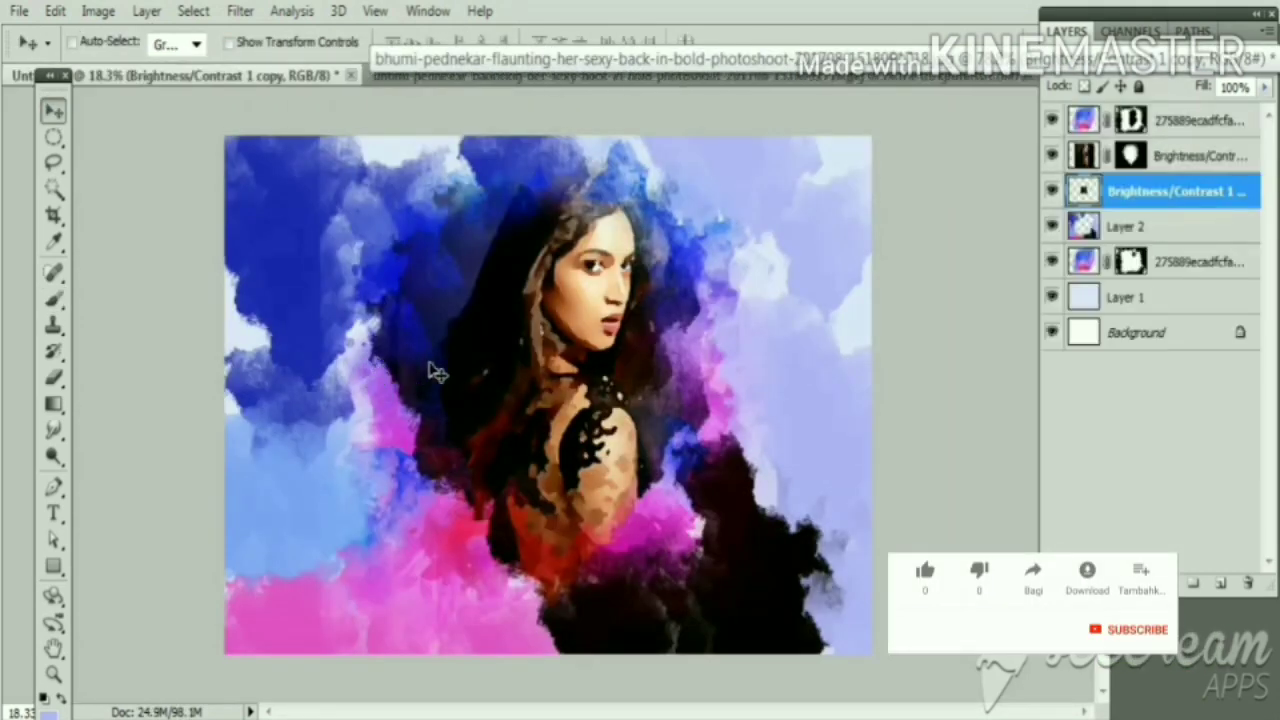
{"action": "left_click_drag", "start_coordinate": [1175, 191], "coordinate": [1150, 315]}
Step: Group the painted layers above it into Group 1 and check the portrait beneath
{"action": "left_click", "coordinate": [1150, 261]}
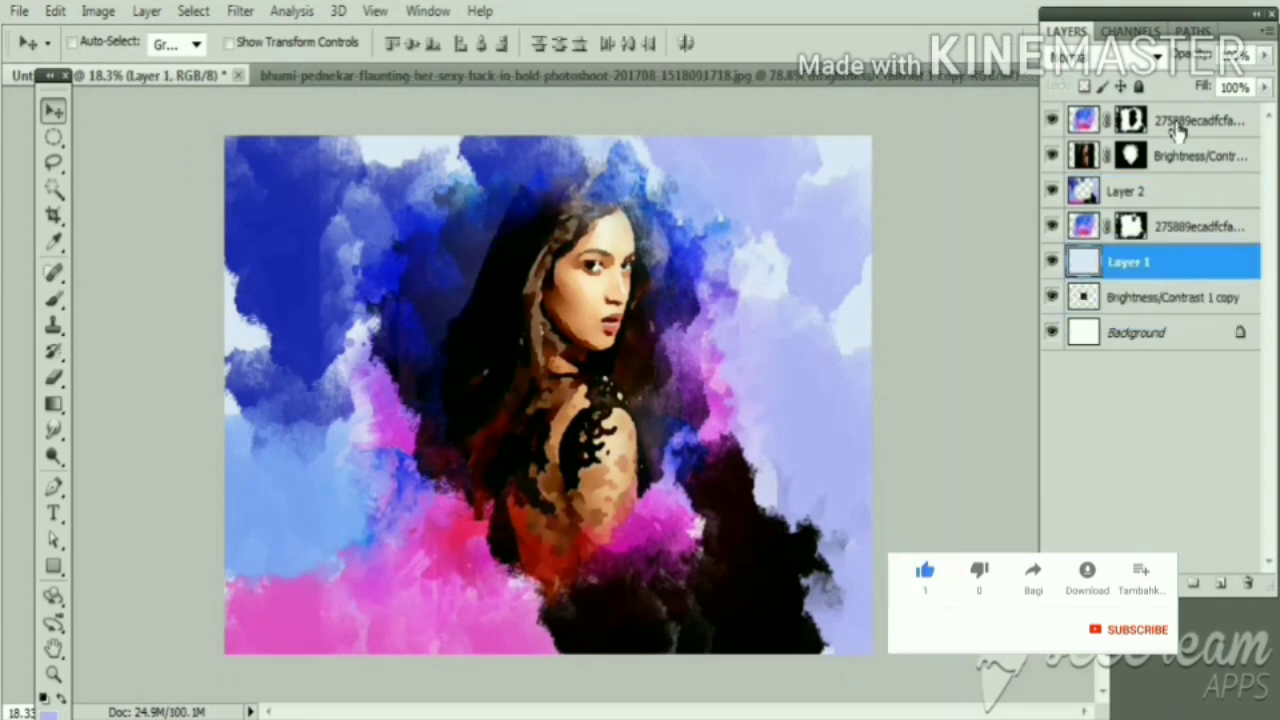
{"action": "left_click", "coordinate": [1174, 122], "text": "shift"}
{"action": "key", "text": "ctrl+g"}
{"action": "left_click", "coordinate": [1052, 147]}
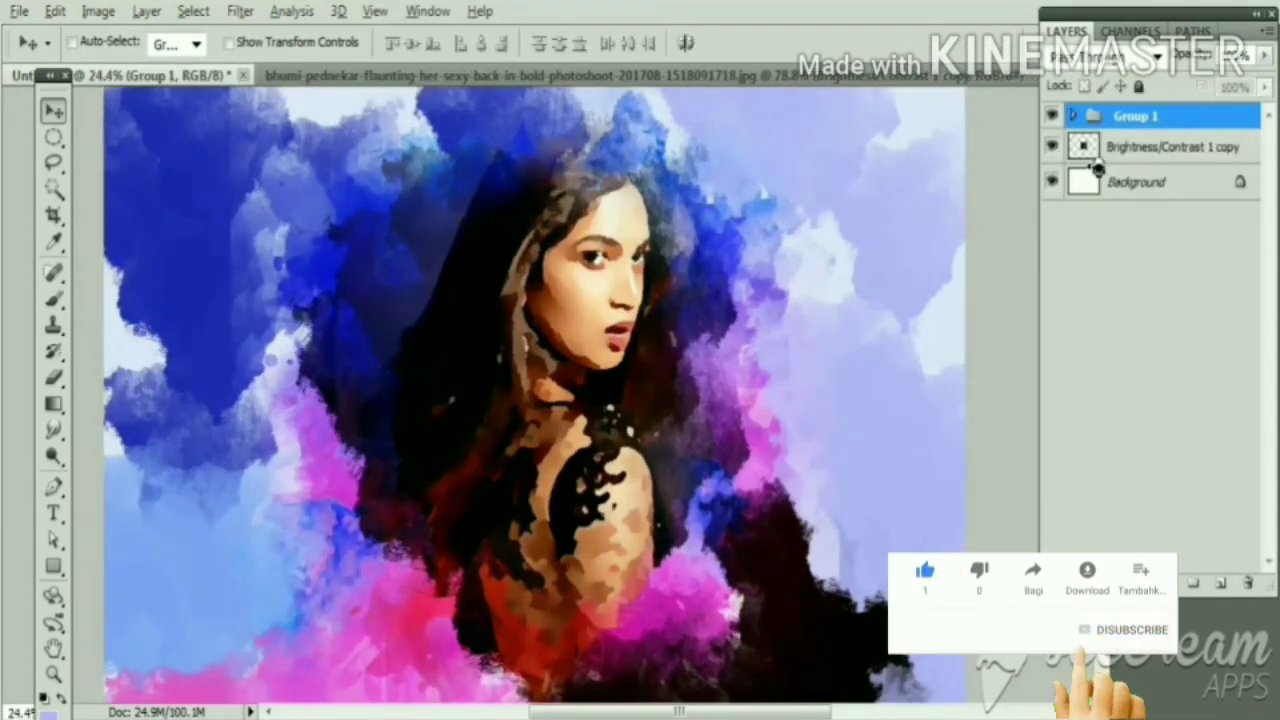
{"action": "left_click", "coordinate": [1052, 147]}
Step: Add a Hue/Saturation adjustment at the top of Group 1
{"action": "left_click", "coordinate": [1073, 116]}
{"action": "left_click", "coordinate": [1150, 137]}
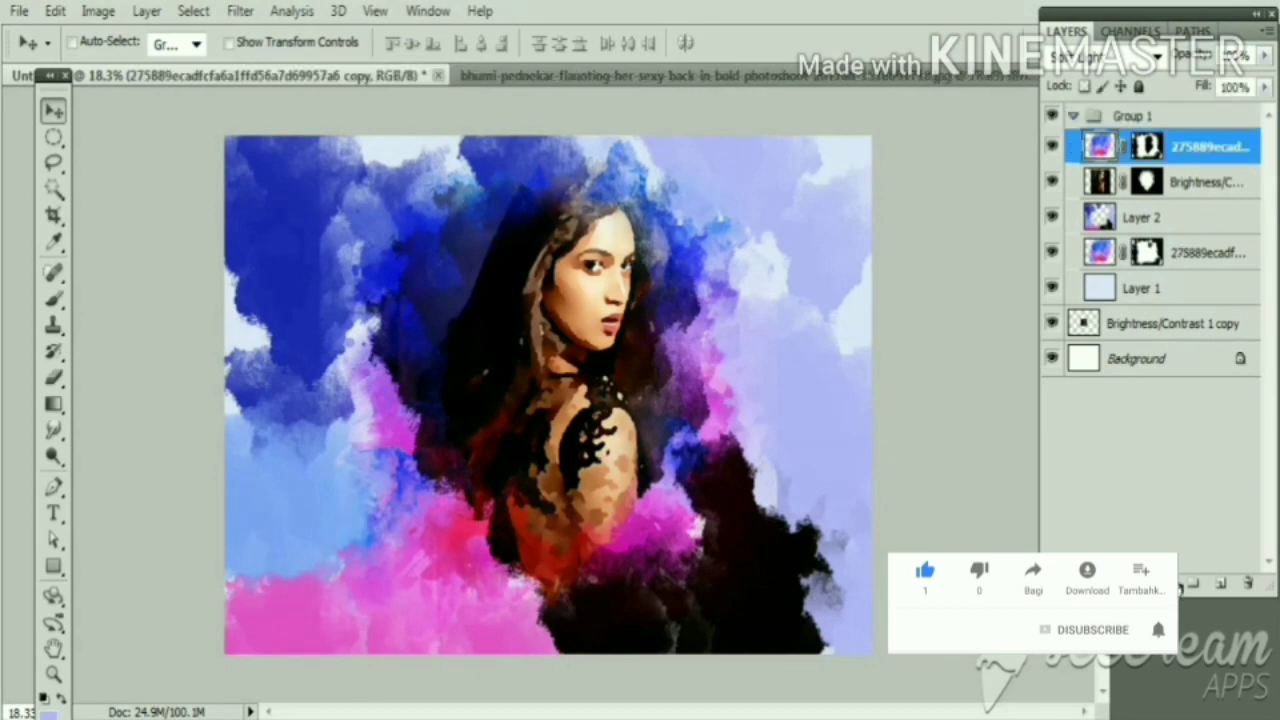
{"action": "left_click", "coordinate": [1182, 590]}
{"action": "left_click", "coordinate": [1215, 300]}
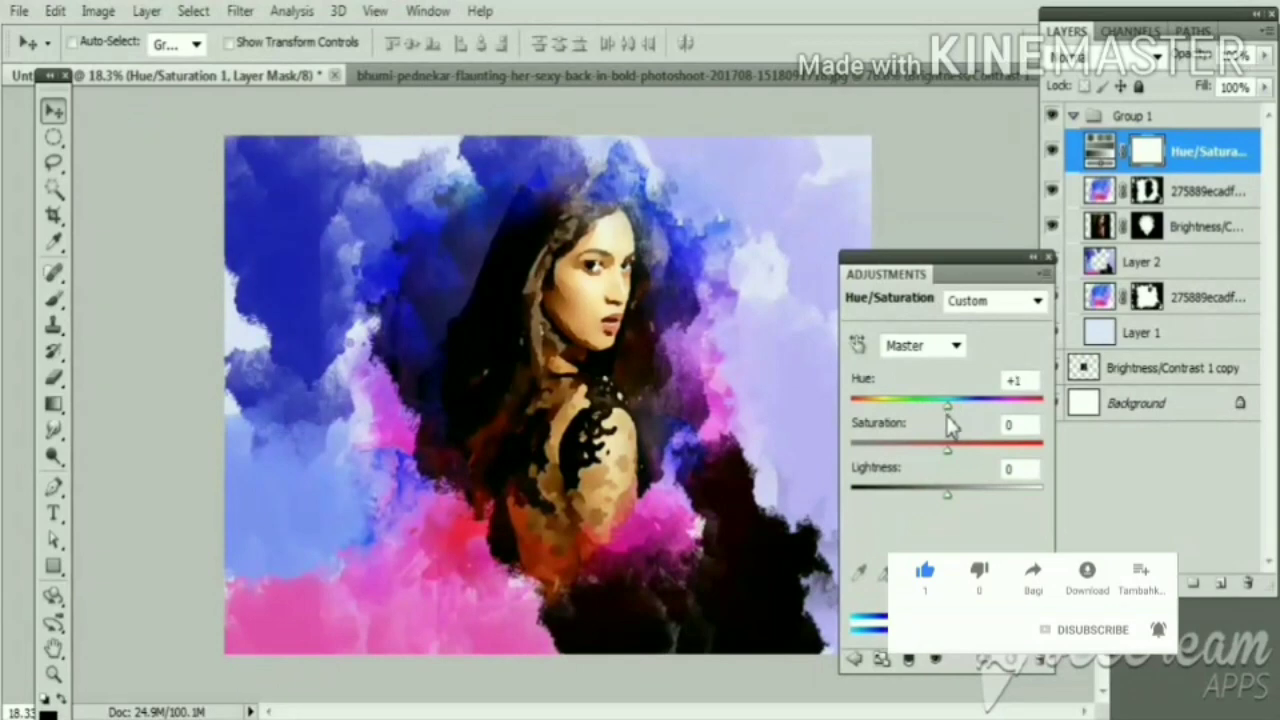
Step: Set Hue to -1, add a Brightness/Contrast adjustment with Brightness 18, and collapse Group 1
{"action": "left_click_drag", "start_coordinate": [947, 403], "coordinate": [958, 368]}
{"action": "left_click", "coordinate": [1165, 585]}
{"action": "left_click", "coordinate": [1130, 166]}
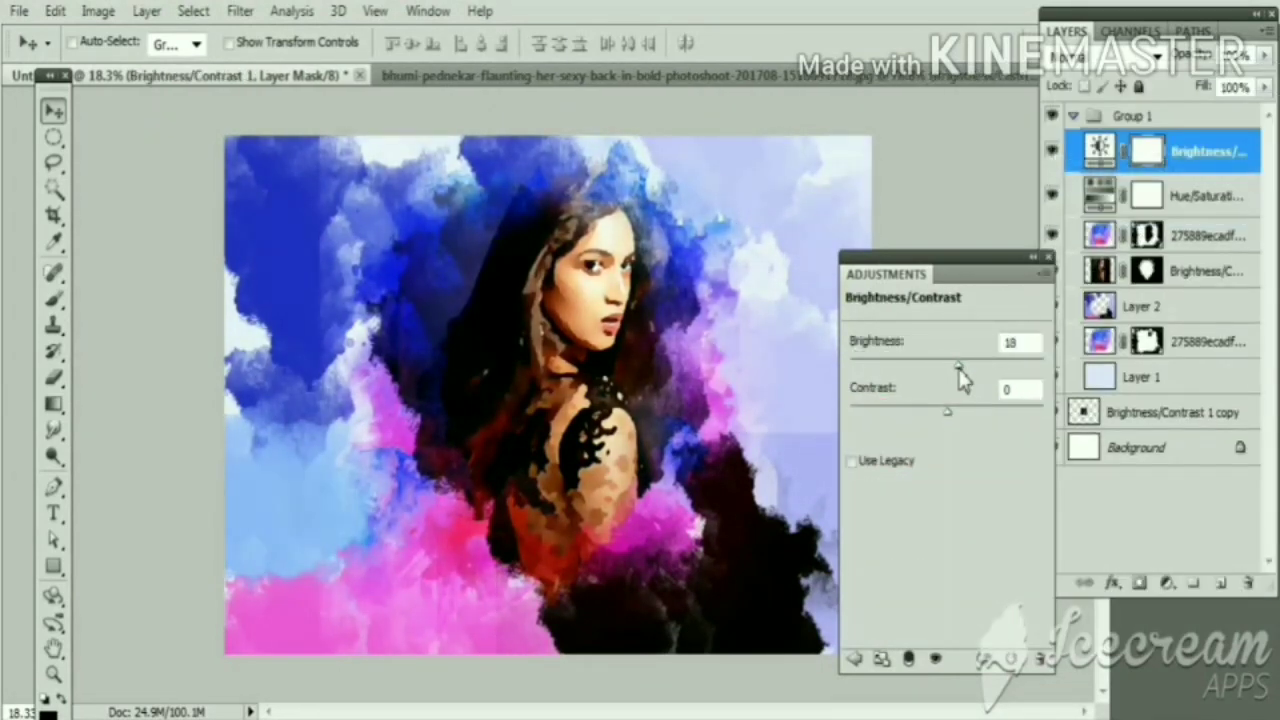
{"action": "left_click", "coordinate": [1047, 257]}
{"action": "left_click", "coordinate": [1073, 116]}
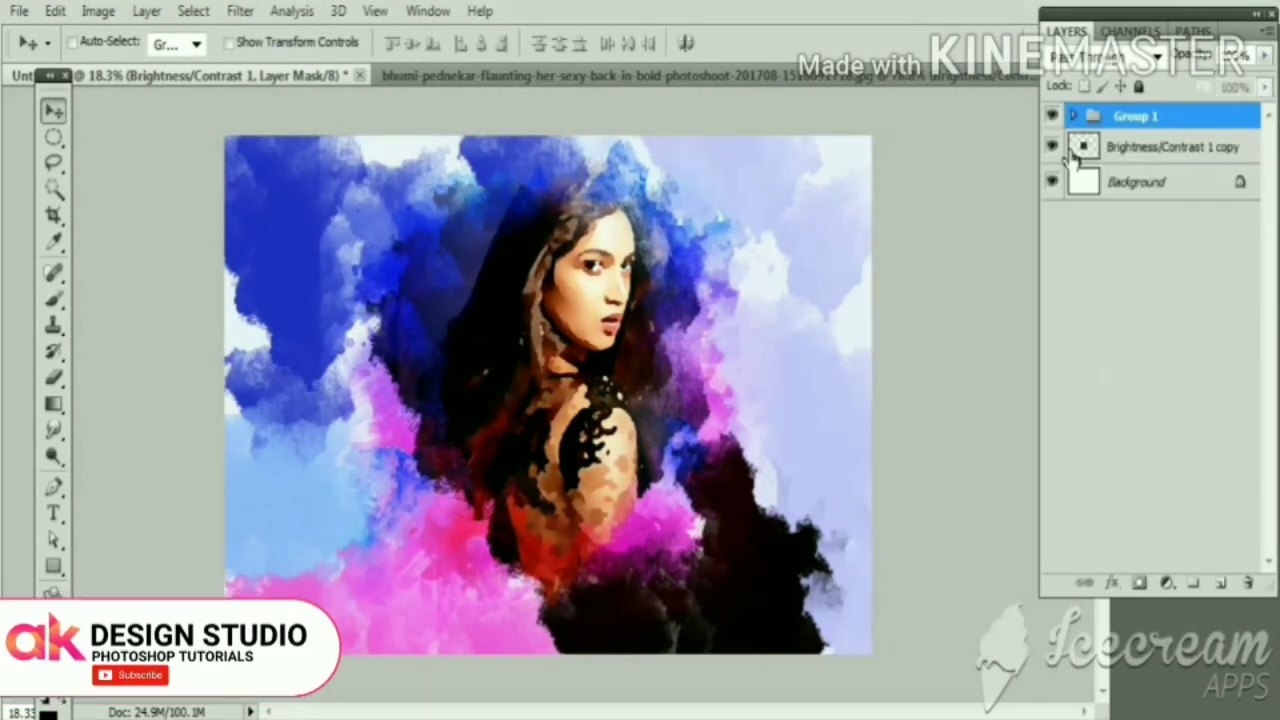
Step: Scale the Brightness/Contrast 1 copy portrait to fill the canvas height, toggling Group 1 to check it
{"action": "left_click", "coordinate": [1052, 116]}
{"action": "left_click", "coordinate": [1170, 147]}
{"action": "key", "text": "ctrl+t"}
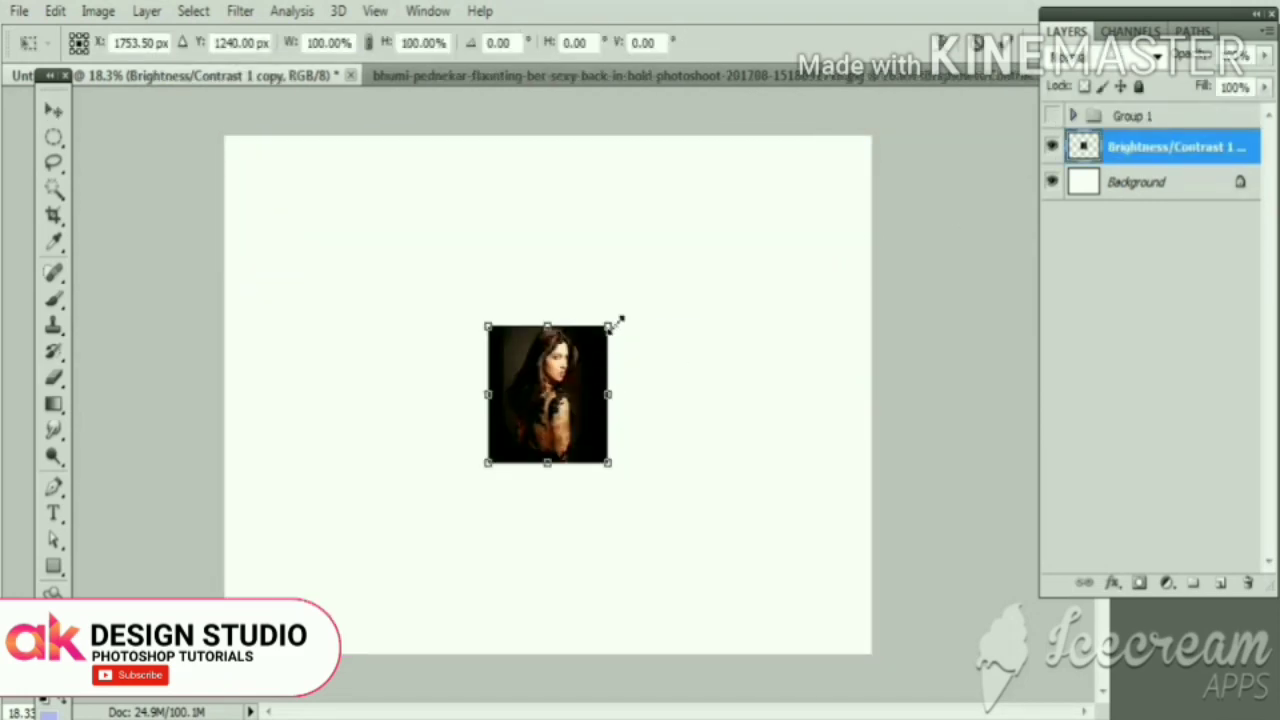
{"action": "left_click_drag", "start_coordinate": [612, 325], "coordinate": [808, 163]}
{"action": "key", "text": "Return"}
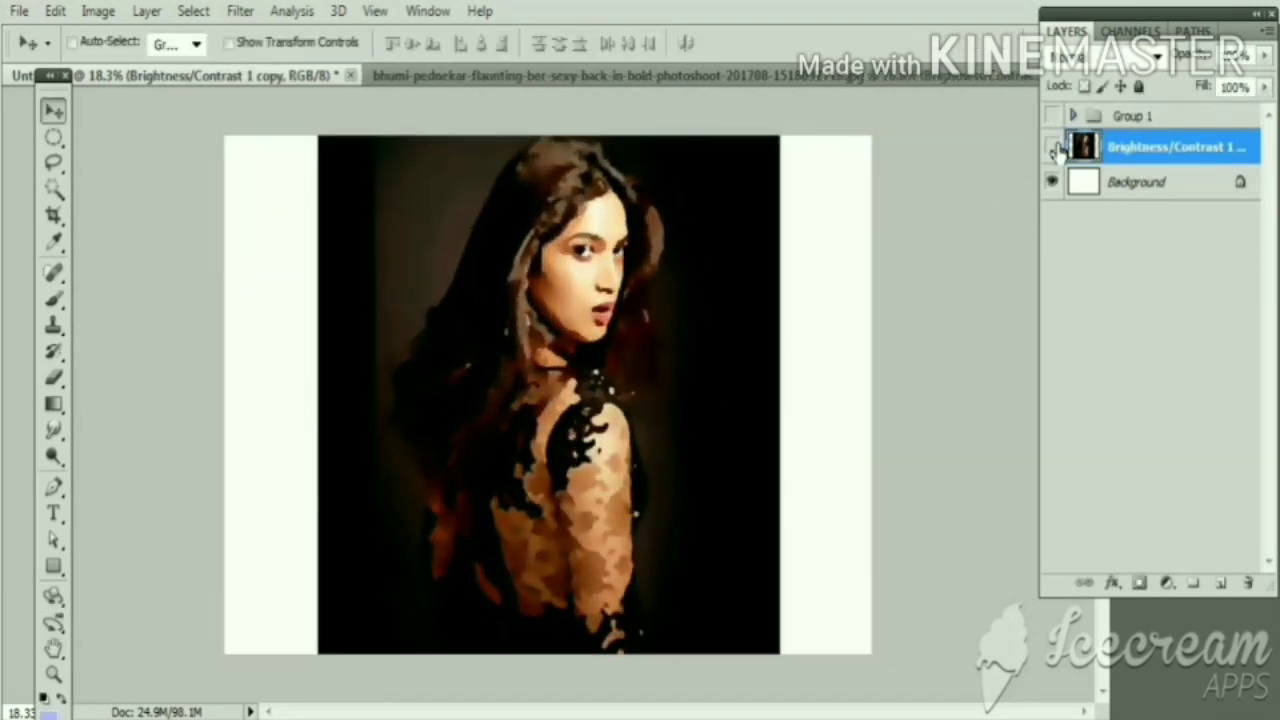
{"action": "left_click", "coordinate": [1052, 147]}
{"action": "left_click", "coordinate": [1052, 147]}
{"action": "left_click", "coordinate": [1052, 116]}
{"action": "left_click", "coordinate": [1052, 116]}
{"action": "left_click", "coordinate": [1052, 116]}
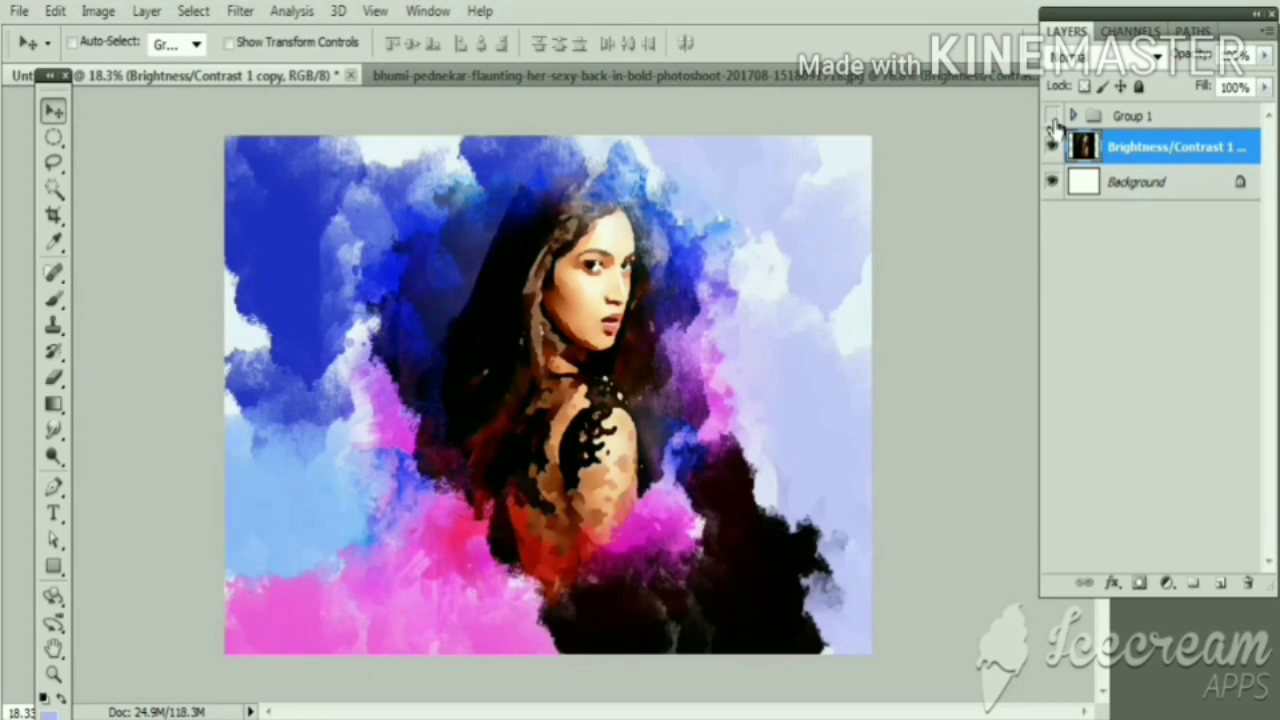
{"action": "left_click", "coordinate": [1052, 116]}
Step: Go to the original photo document and pick up its locked background with the Move tool
{"action": "left_click", "coordinate": [450, 75]}
{"action": "left_click", "coordinate": [1115, 170]}
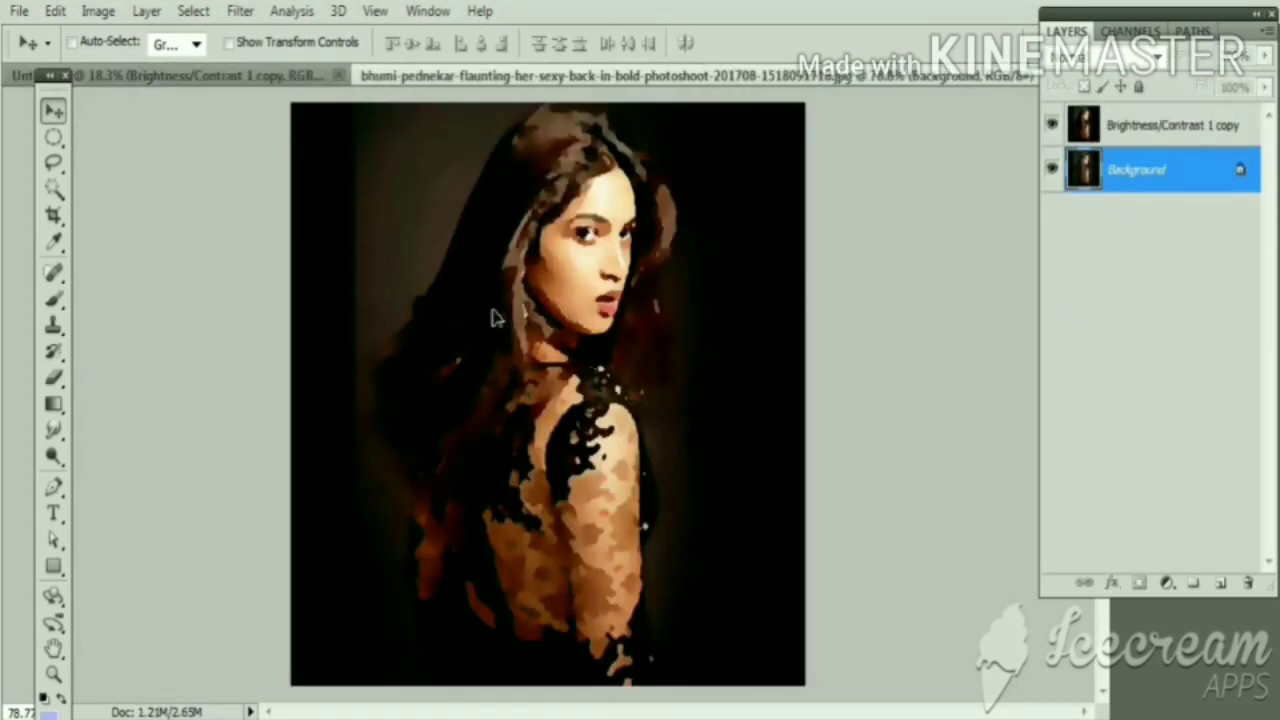
{"action": "key", "text": "ctrl+t"}
{"action": "left_click", "coordinate": [671, 271]}
{"action": "key", "text": "j"}
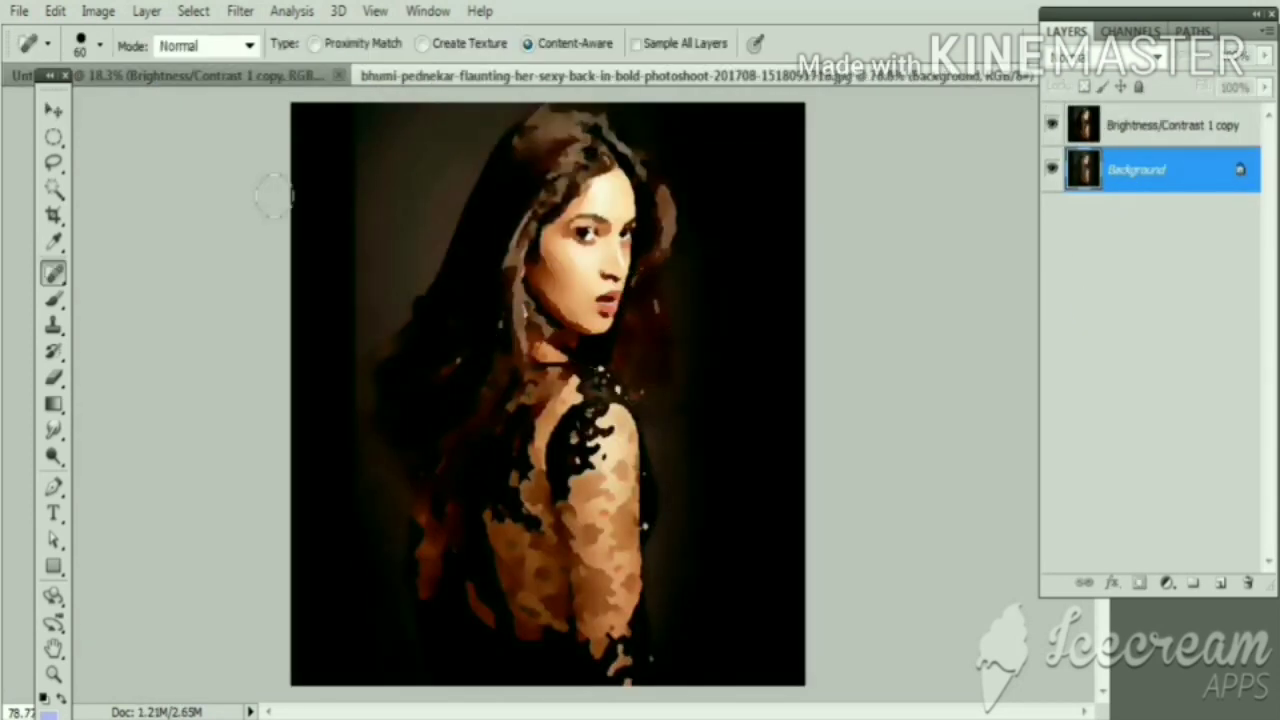
{"action": "left_click", "coordinate": [53, 112]}
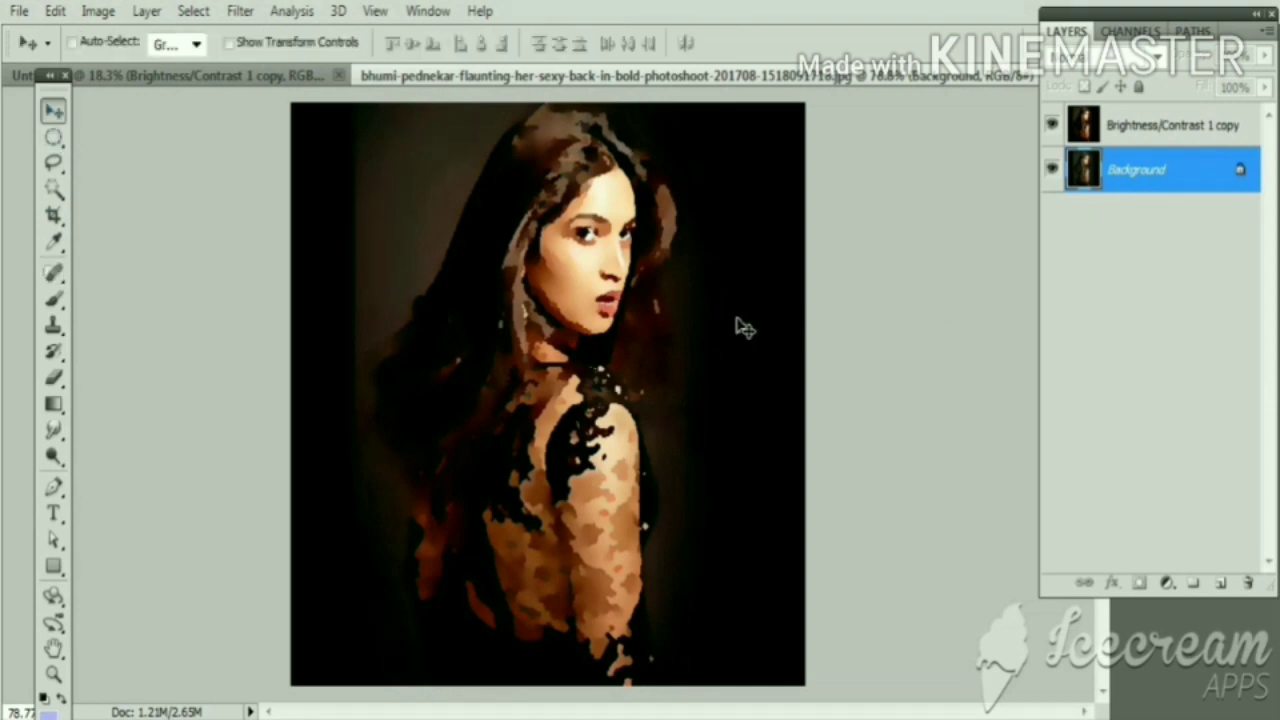
{"action": "left_click", "coordinate": [268, 78]}
Step: Place the original photo into the artwork as Layer 3, enlarged to 391%
{"action": "left_click_drag", "start_coordinate": [554, 351], "coordinate": [592, 370]}
{"action": "left_click_drag", "start_coordinate": [204, 63], "coordinate": [545, 348]}
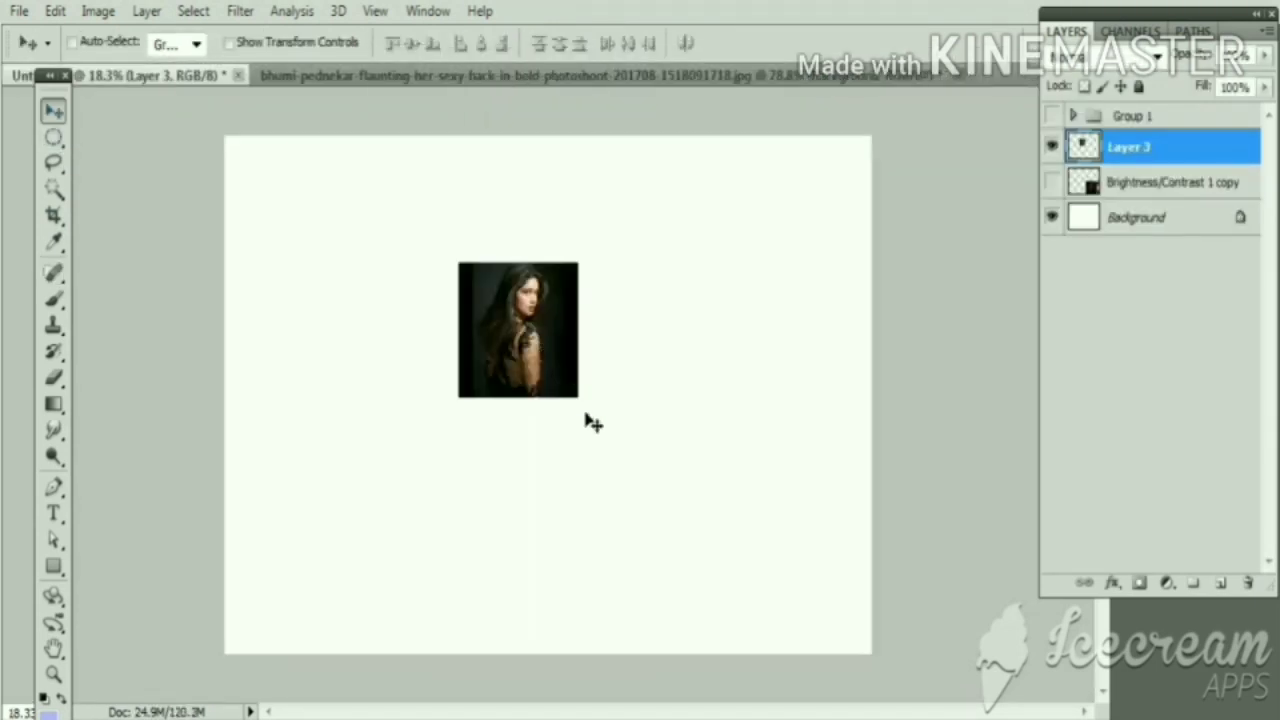
{"action": "key", "text": "ctrl+t"}
{"action": "left_click_drag", "start_coordinate": [623, 449], "coordinate": [774, 668]}
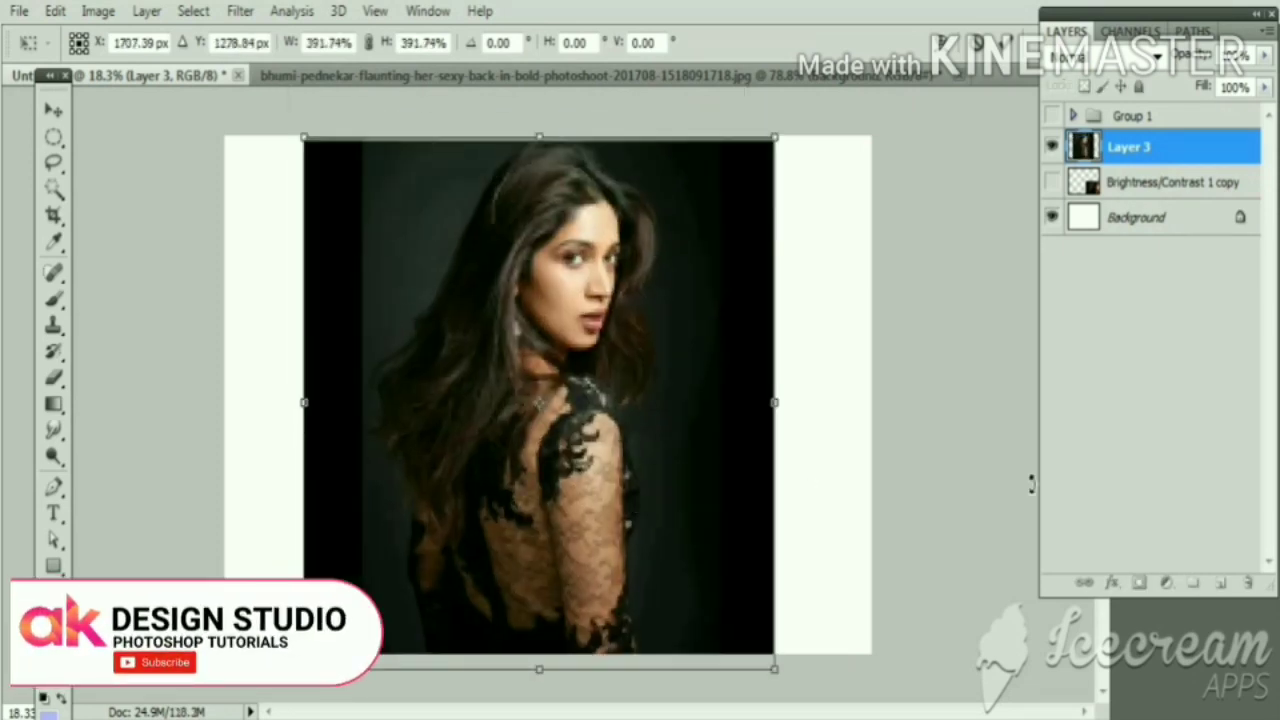
{"action": "key", "text": "Return"}
Step: Toggle Group 1's visibility to compare the watercolor artwork against the original photo
{"action": "left_click", "coordinate": [1052, 118]}
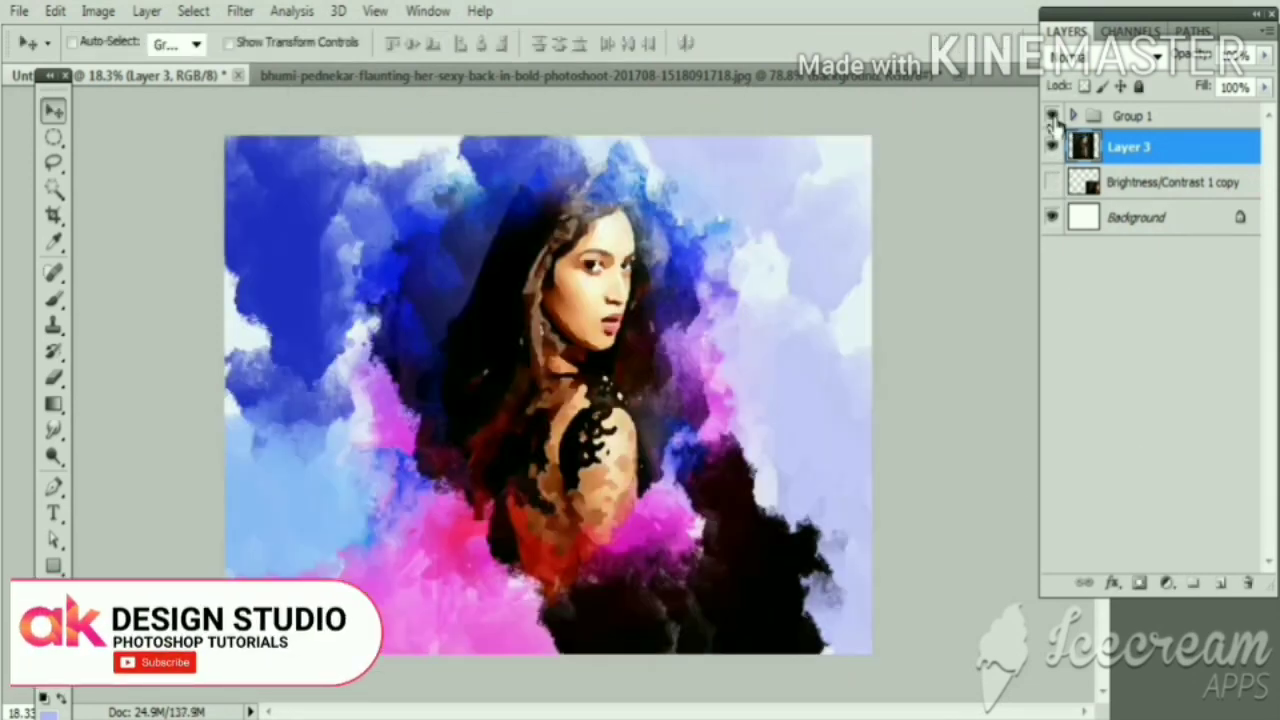
{"action": "left_click", "coordinate": [1052, 118]}
{"action": "left_click", "coordinate": [1052, 118]}
{"action": "left_click", "coordinate": [1052, 118]}
{"action": "left_click", "coordinate": [1052, 118]}
{"action": "left_click", "coordinate": [1052, 118]}
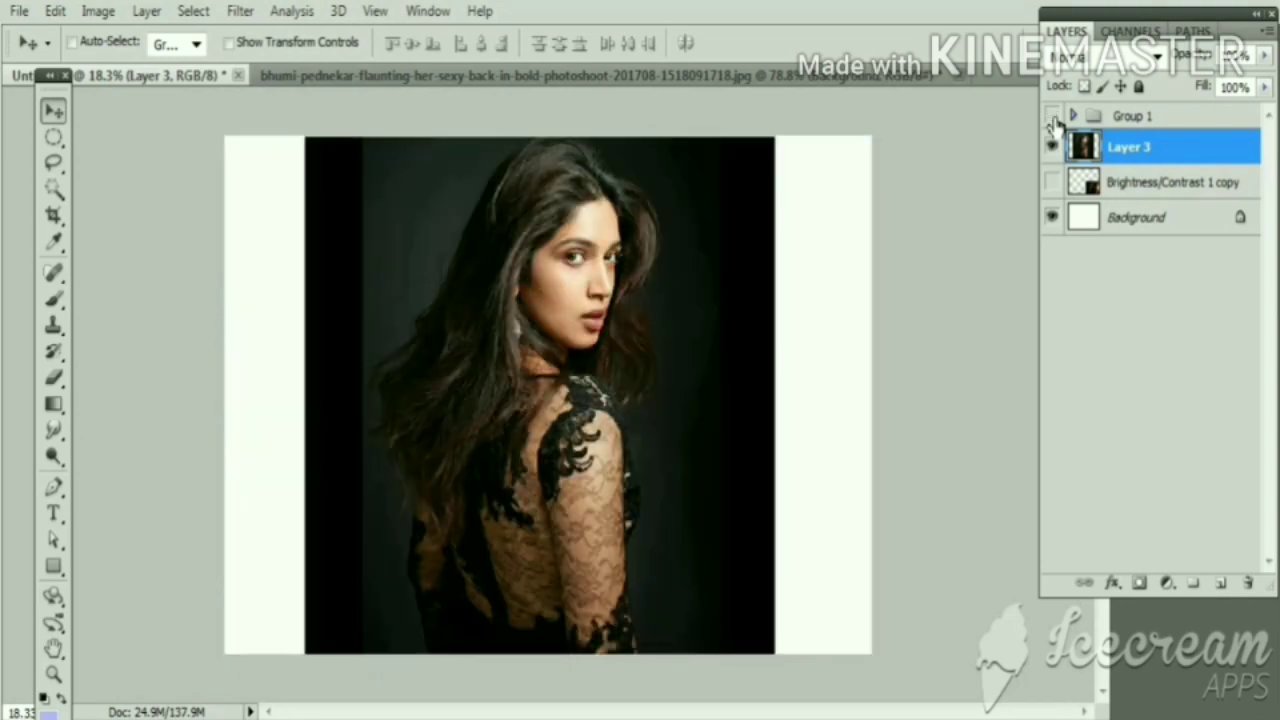